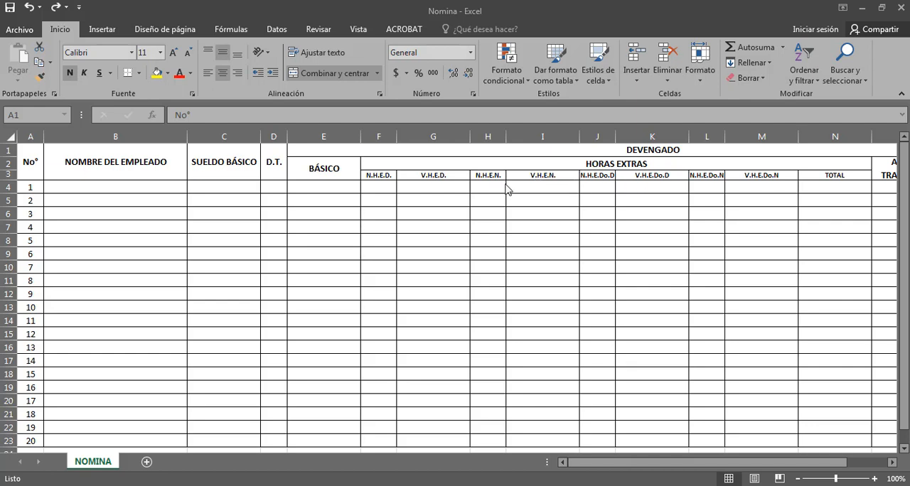
- Insert a comment on the N.H.E.D. header cell and clear the default author name from it
{"action": "left_click", "coordinate": [384, 177]}
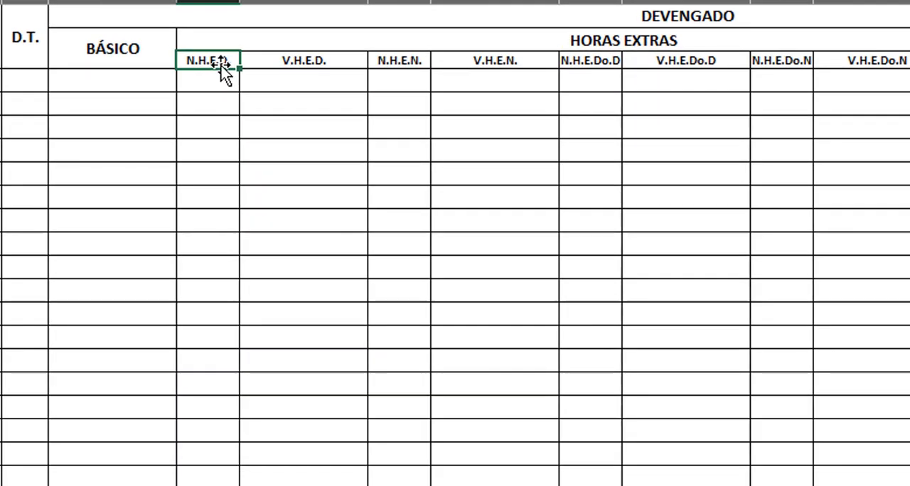
{"action": "right_click", "coordinate": [215, 62]}
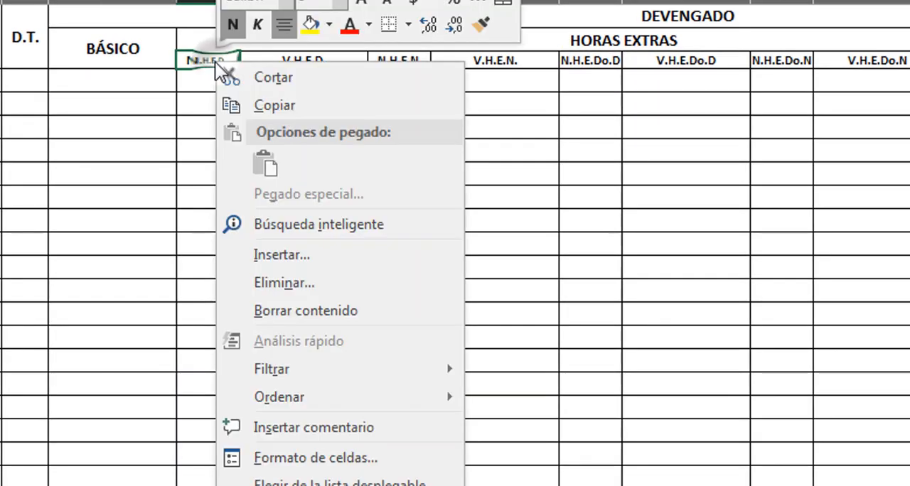
{"action": "left_click", "coordinate": [298, 428]}
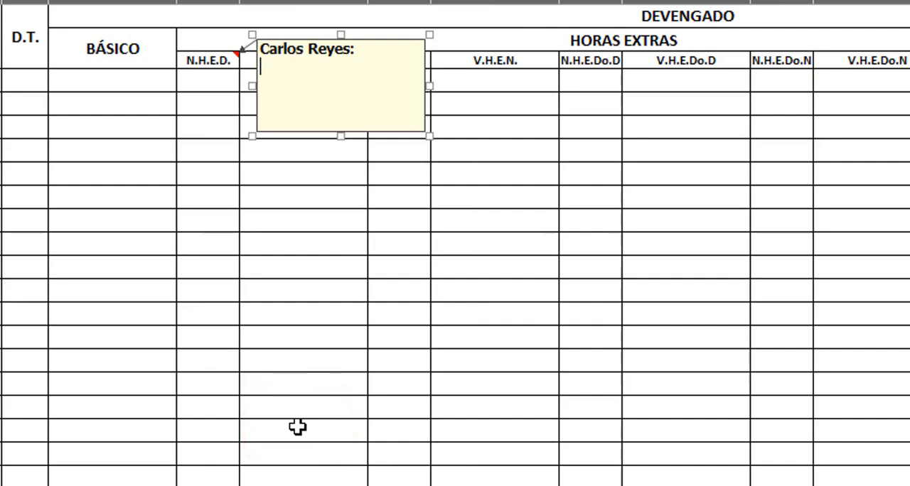
{"action": "key", "text": "BackSpace"}
{"action": "key", "text": "BackSpace"}
{"action": "key", "text": "BackSpace"}
{"action": "key", "text": "BackSpace"}
{"action": "key", "text": "BackSpace"}
{"action": "key", "text": "BackSpace"}
{"action": "key", "text": "BackSpace"}
{"action": "key", "text": "BackSpace"}
{"action": "key", "text": "BackSpace"}
{"action": "key", "text": "BackSpace"}
{"action": "key", "text": "BackSpace"}
{"action": "key", "text": "BackSpace"}
{"action": "key", "text": "BackSpace"}
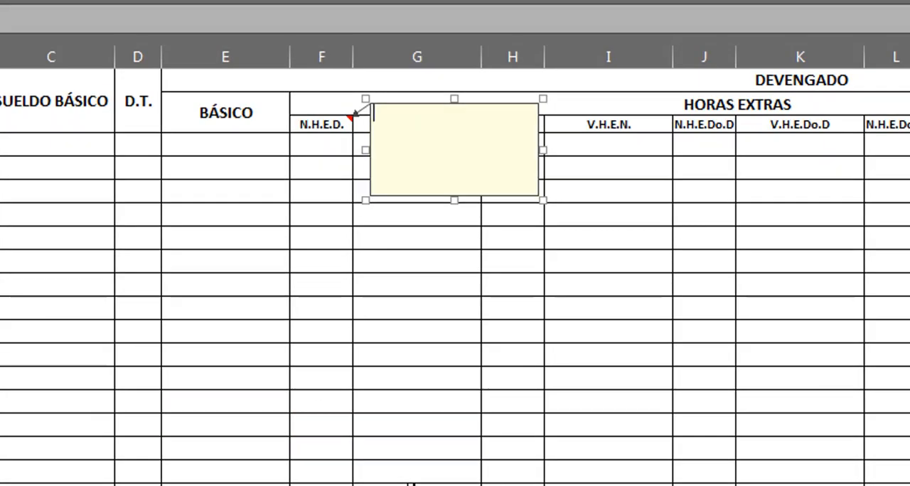
- Write "Número Horas Extras Diurnas" as the text of the N.H.E.D. header's comment
{"action": "type", "text": "Número"}
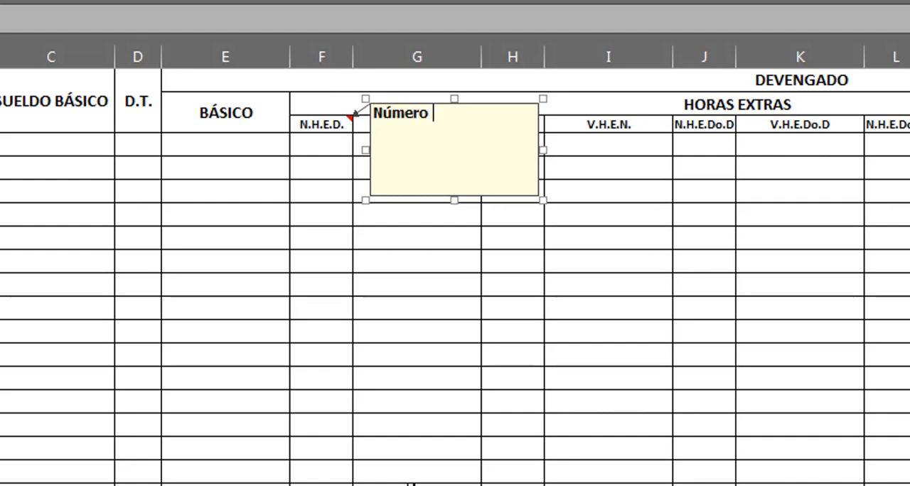
{"action": "type", "text": " Horas ]ex"}
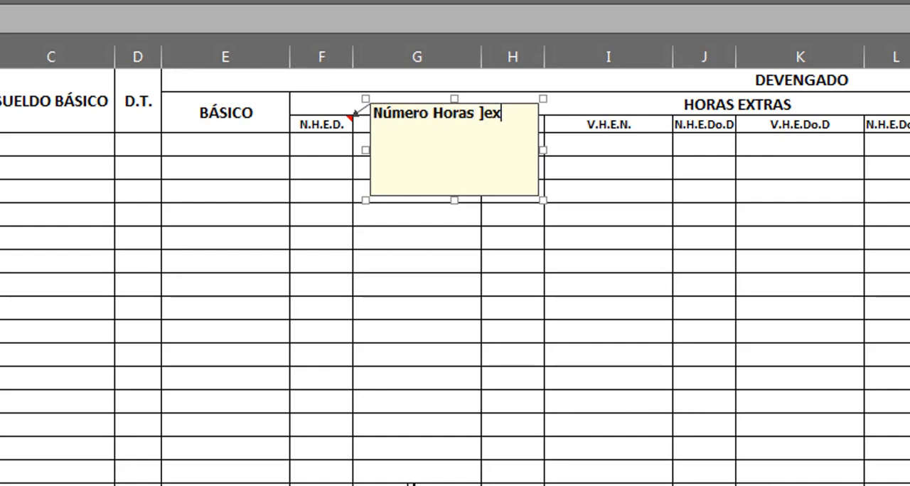
{"action": "type", "text": "ttr"}
{"action": "key", "text": "BackSpace"}
{"action": "key", "text": "BackSpace"}
{"action": "key", "text": "BackSpace"}
{"action": "key", "text": "BackSpace"}
{"action": "key", "text": "BackSpace"}
{"action": "key", "text": "BackSpace"}
{"action": "type", "text": "Extras Diurnas"}
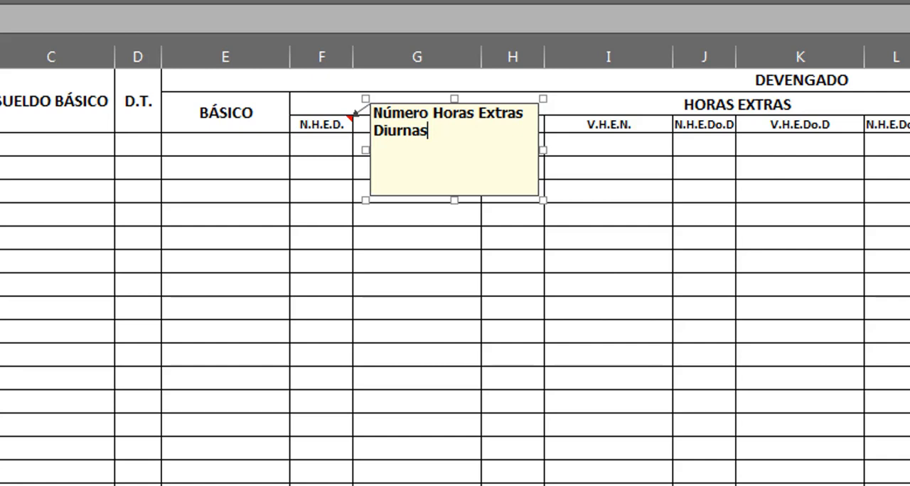
{"action": "left_click", "coordinate": [416, 331]}
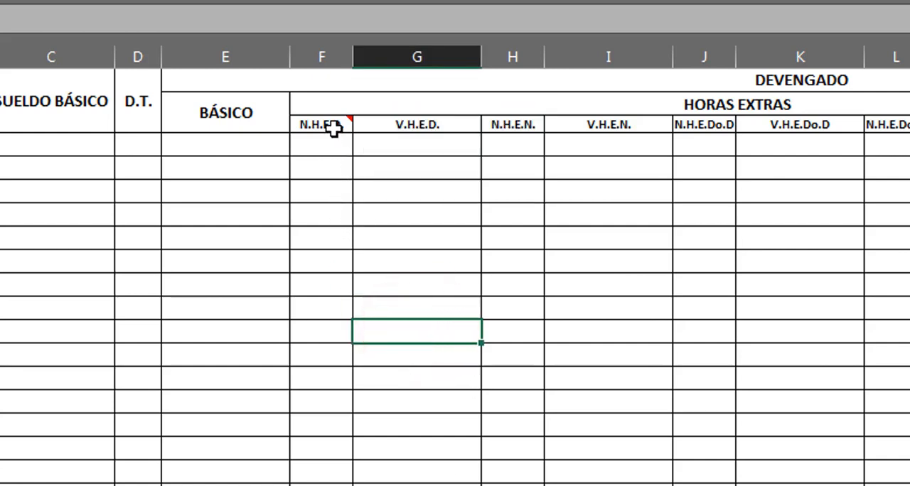
{"action": "mouse_move", "coordinate": [334, 125]}
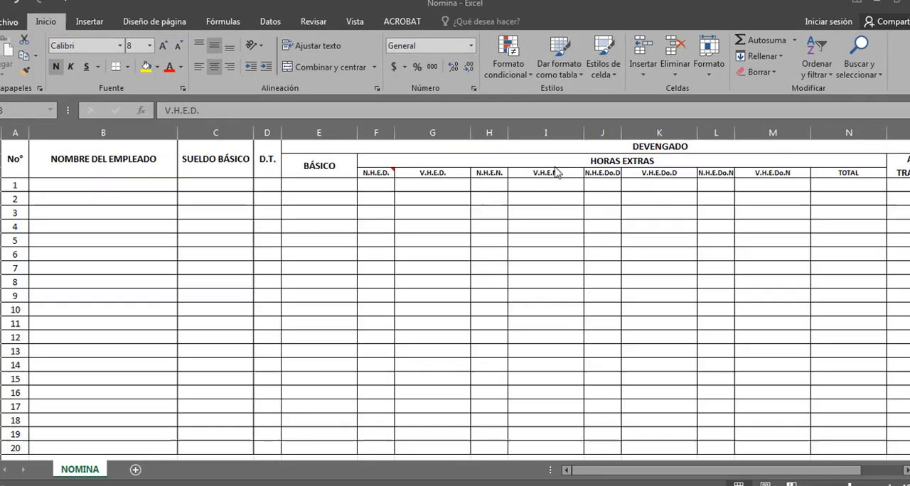
- Add a comment to the V.H.E.D. header reading "Valor Horas Extras Diurnas", without the default author name
{"action": "left_click", "coordinate": [440, 174]}
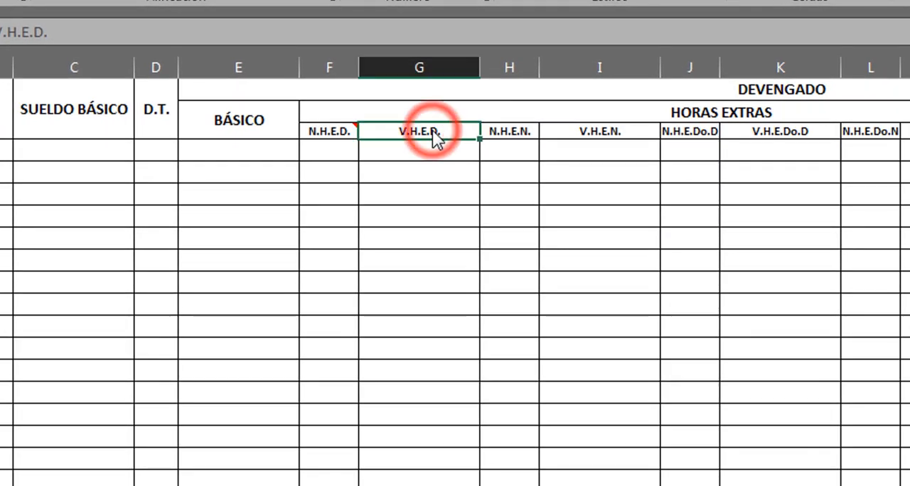
{"action": "right_click", "coordinate": [432, 131]}
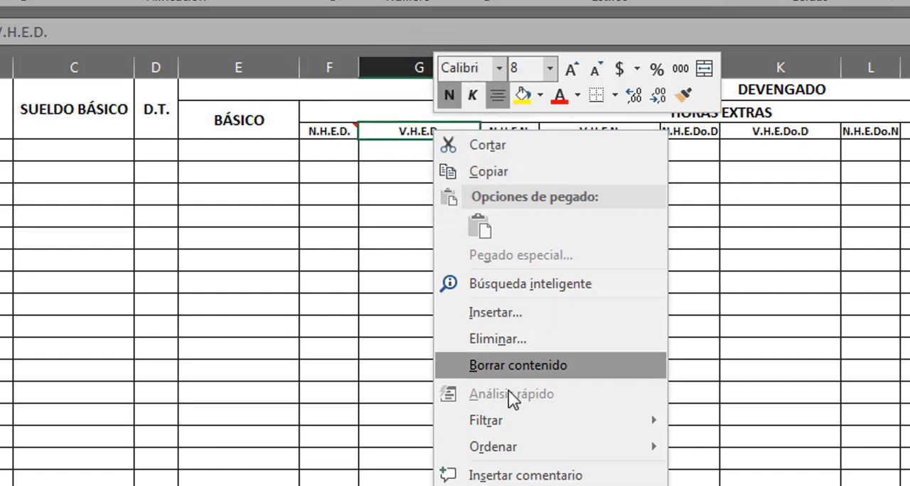
{"action": "left_click", "coordinate": [519, 474]}
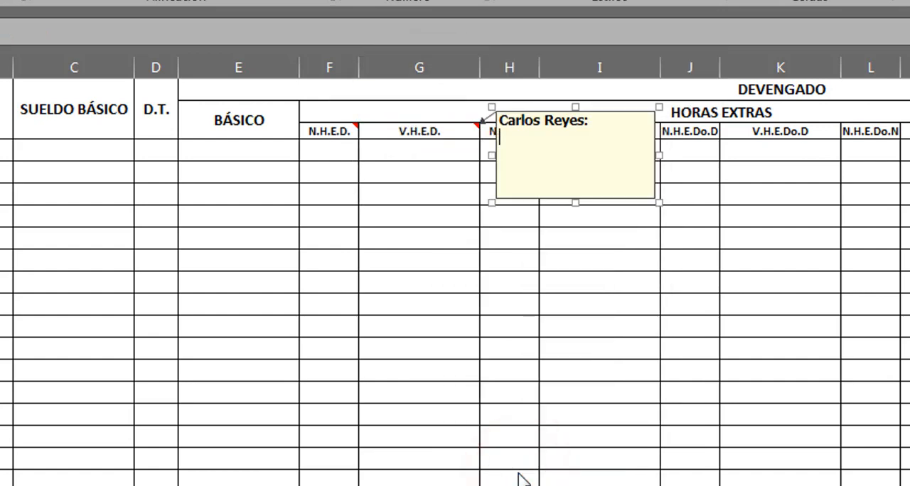
{"action": "key", "text": "BackSpace"}
{"action": "key", "text": "BackSpace"}
{"action": "key", "text": "BackSpace"}
{"action": "key", "text": "BackSpace"}
{"action": "key", "text": "BackSpace"}
{"action": "key", "text": "BackSpace"}
{"action": "key", "text": "BackSpace"}
{"action": "key", "text": "BackSpace"}
{"action": "key", "text": "BackSpace"}
{"action": "key", "text": "BackSpace"}
{"action": "key", "text": "BackSpace"}
{"action": "key", "text": "BackSpace"}
{"action": "key", "text": "BackSpace"}
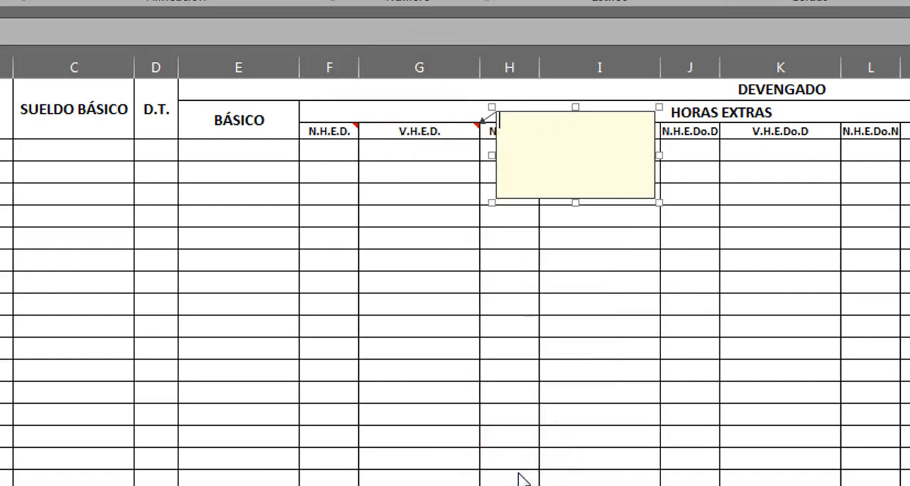
{"action": "type", "text": "Valor Hor"}
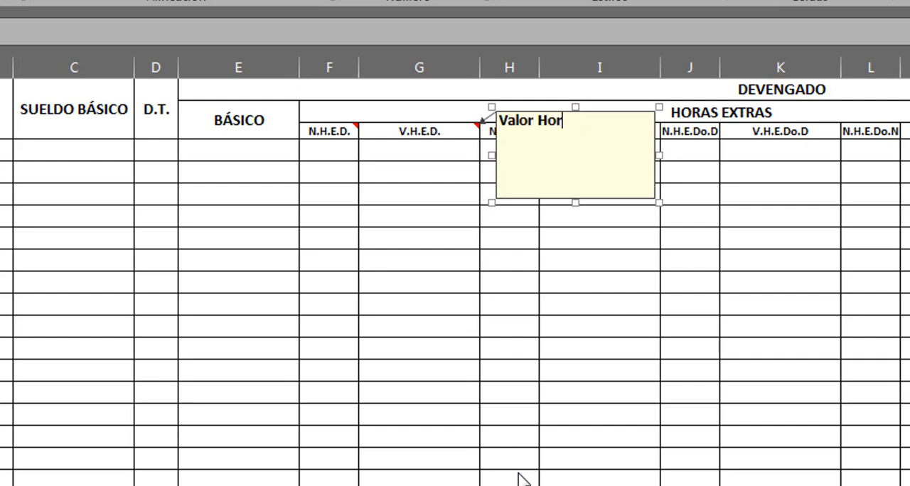
{"action": "type", "text": "as Extras "}
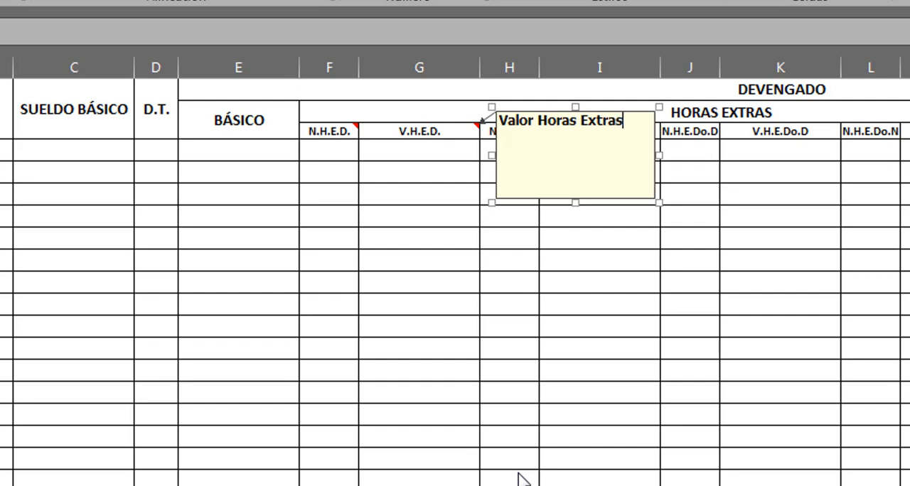
{"action": "type", "text": "Diurnas"}
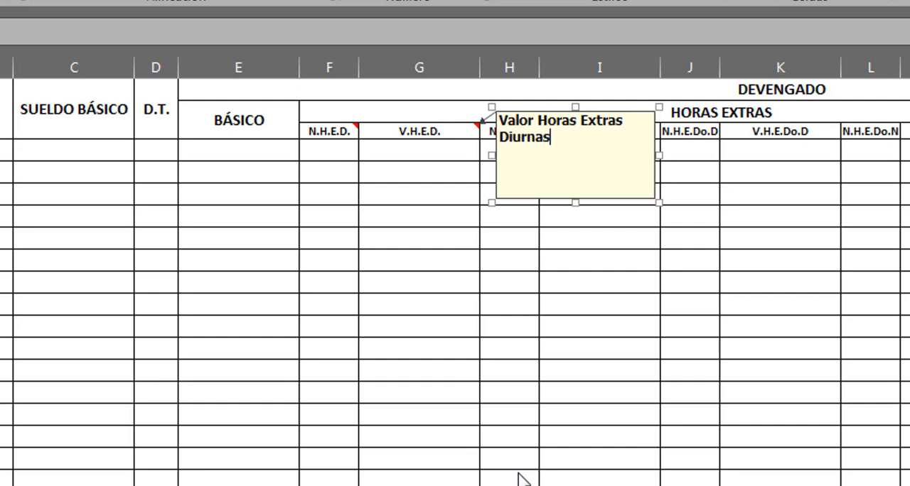
{"action": "left_click", "coordinate": [721, 172]}
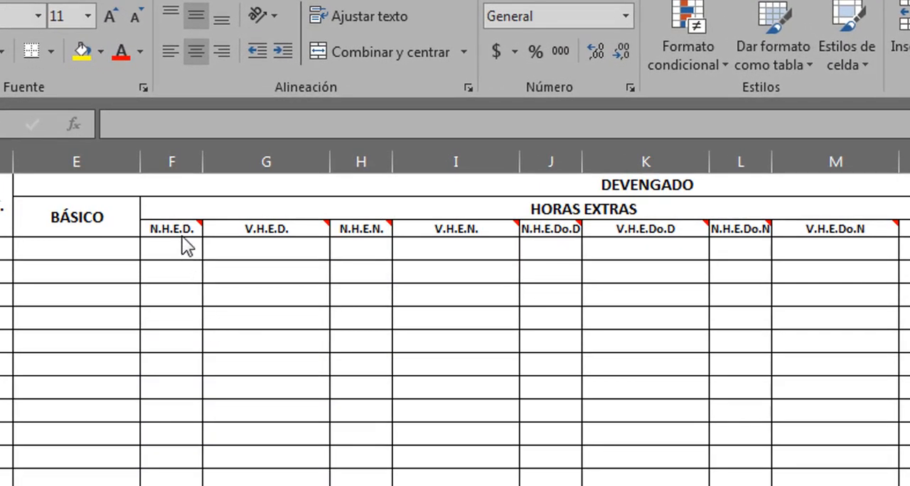
- Read the comments on the overtime headers from N.H.E.D. through V.H.E.Do.N
{"action": "mouse_move", "coordinate": [183, 228]}
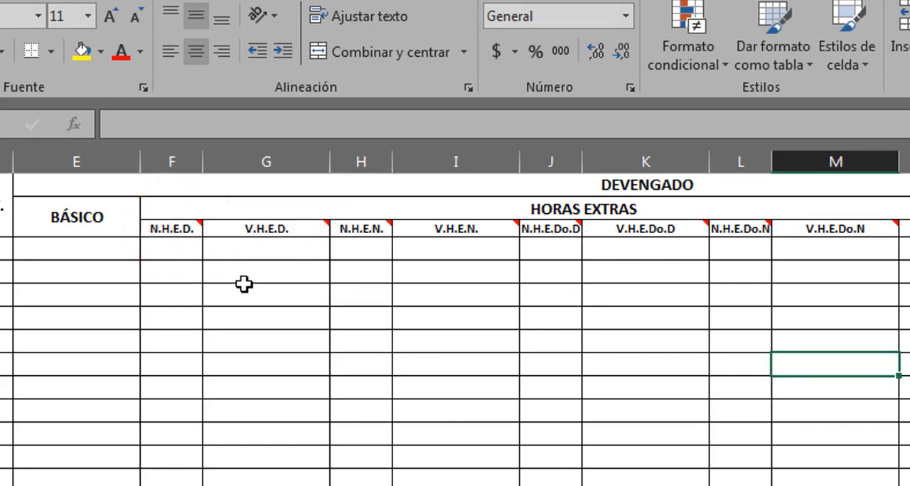
{"action": "mouse_move", "coordinate": [252, 231]}
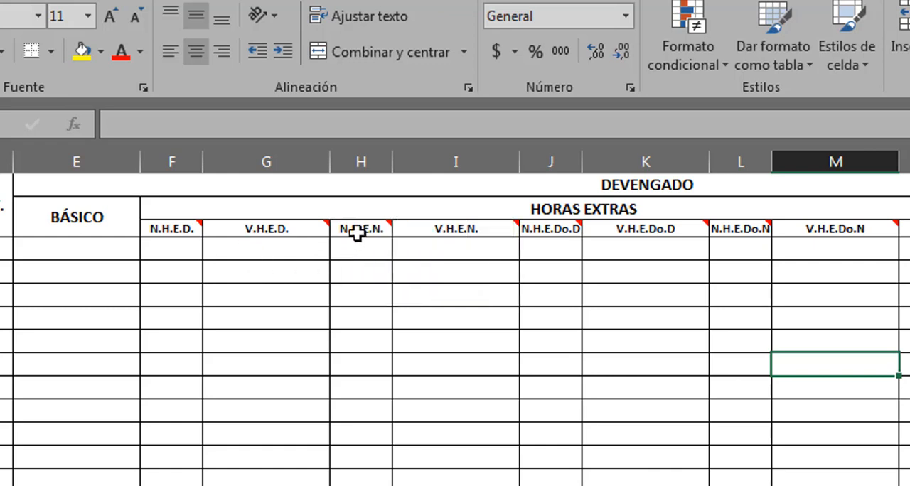
{"action": "mouse_move", "coordinate": [360, 229]}
{"action": "mouse_move", "coordinate": [424, 229]}
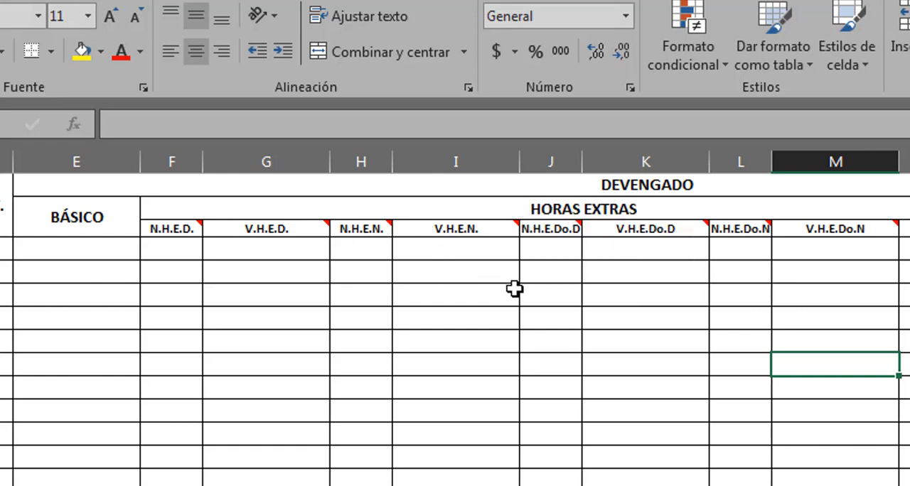
{"action": "mouse_move", "coordinate": [552, 228]}
{"action": "mouse_move", "coordinate": [615, 228]}
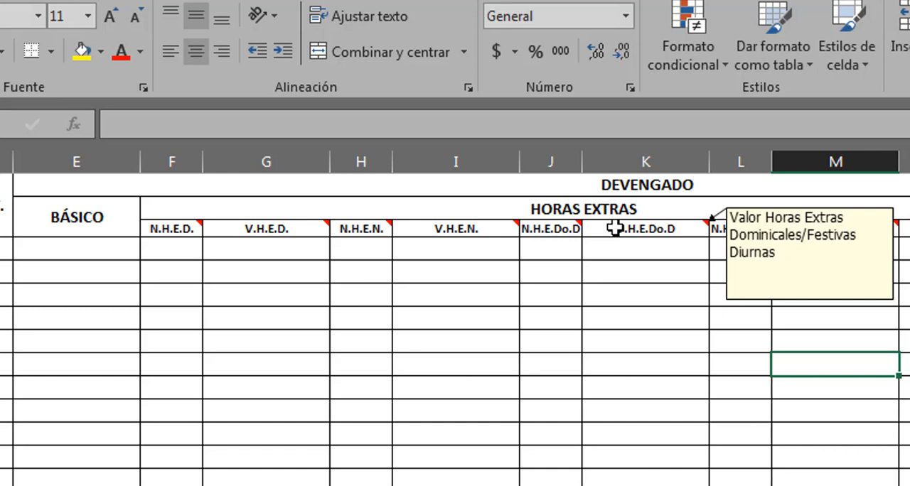
{"action": "mouse_move", "coordinate": [731, 224]}
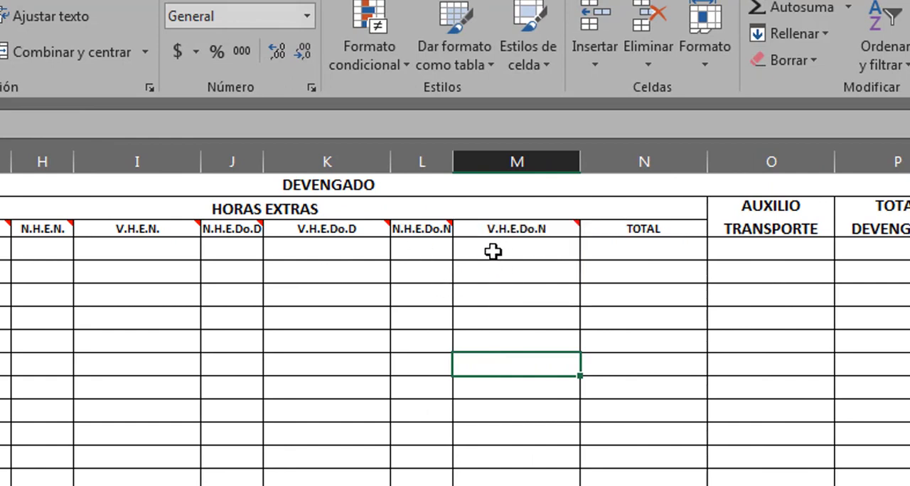
{"action": "mouse_move", "coordinate": [487, 228]}
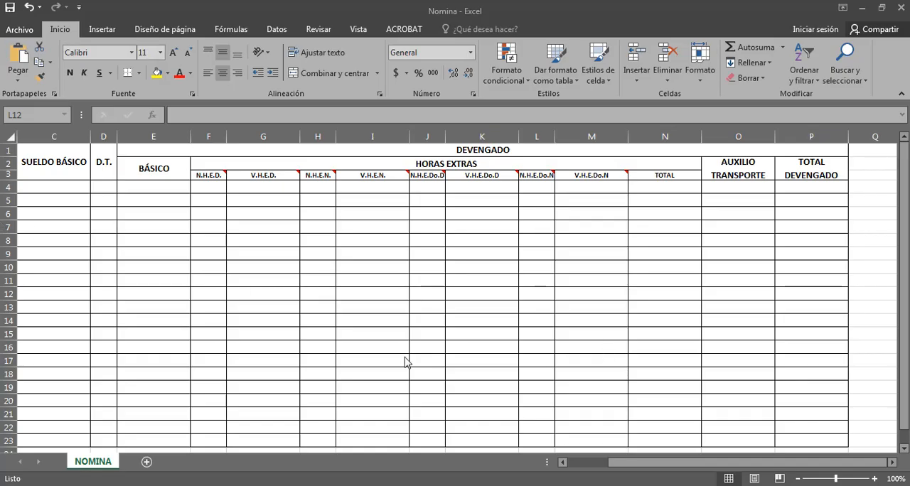
- Select the whole columns C, E, G, I, K, M and N together, covering the salary and overtime value fields
{"action": "left_click", "coordinate": [561, 461]}
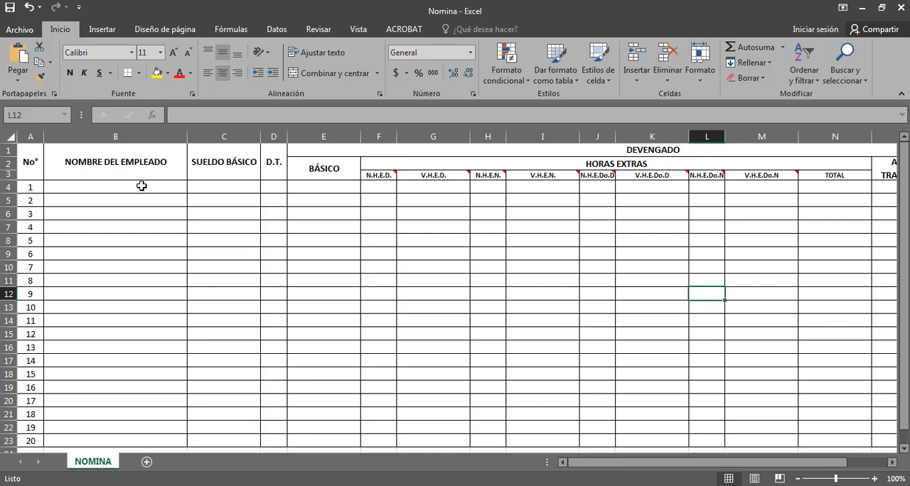
{"action": "left_click", "coordinate": [142, 187]}
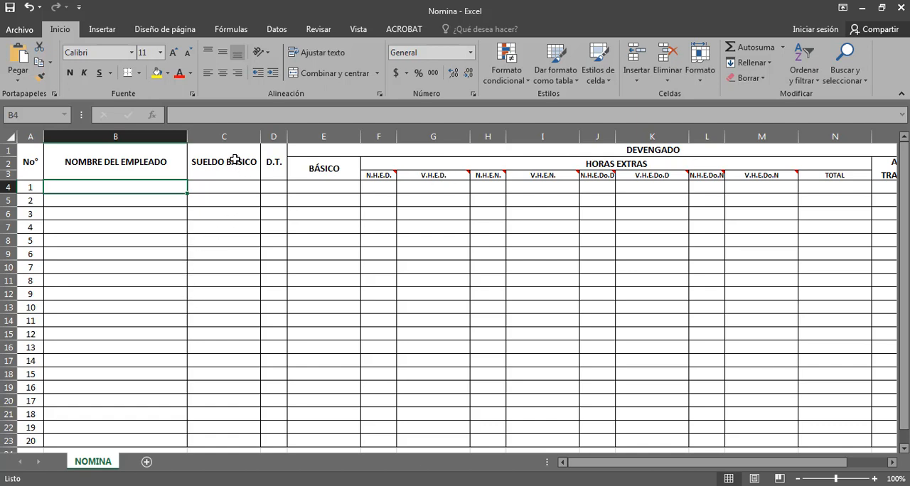
{"action": "left_click", "coordinate": [229, 136]}
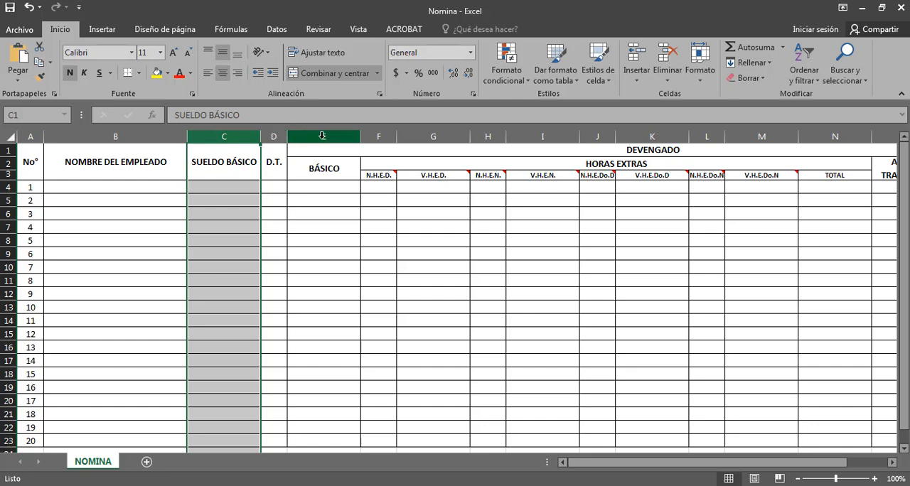
{"action": "left_click", "coordinate": [322, 135], "text": "ctrl"}
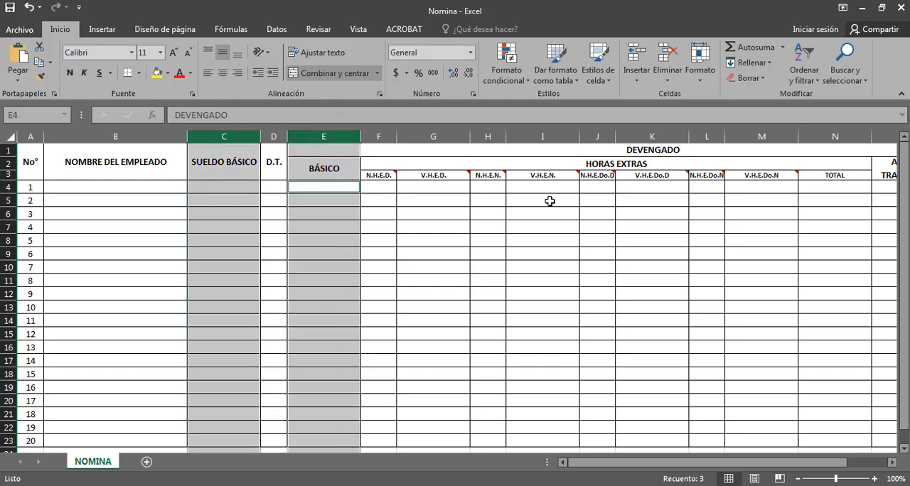
{"action": "left_click", "coordinate": [449, 135], "text": "ctrl"}
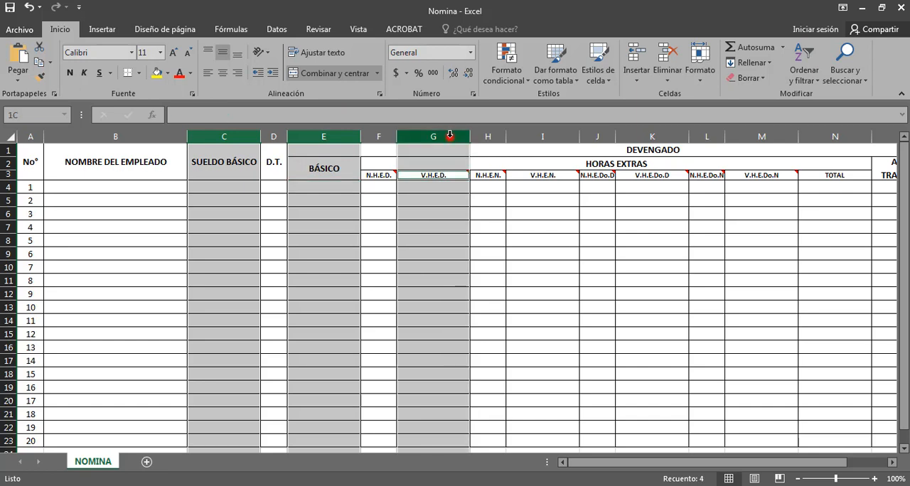
{"action": "left_click", "coordinate": [539, 136], "text": "ctrl"}
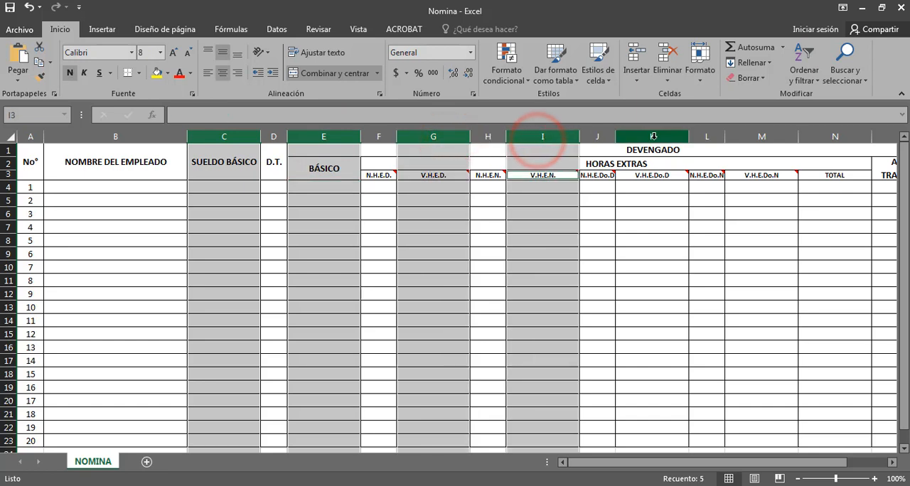
{"action": "left_click", "coordinate": [663, 136], "text": "ctrl"}
{"action": "left_click", "coordinate": [739, 135], "text": "ctrl"}
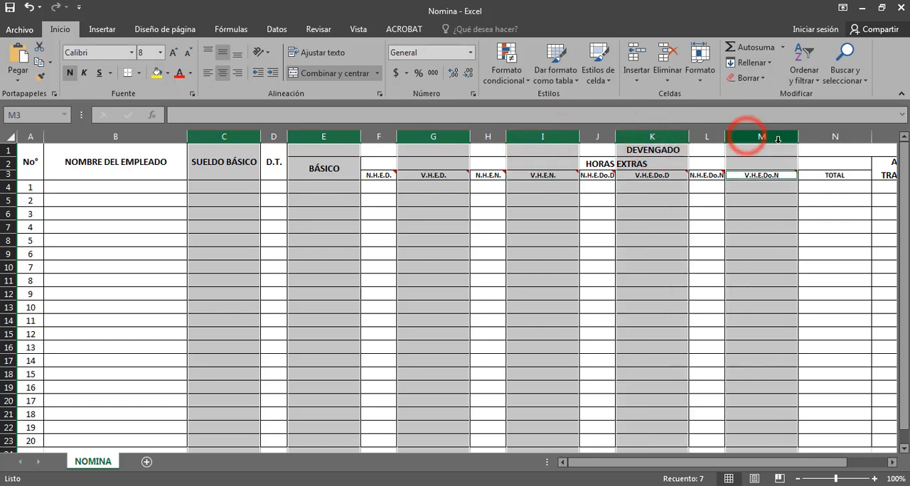
{"action": "left_click", "coordinate": [826, 137], "text": "ctrl"}
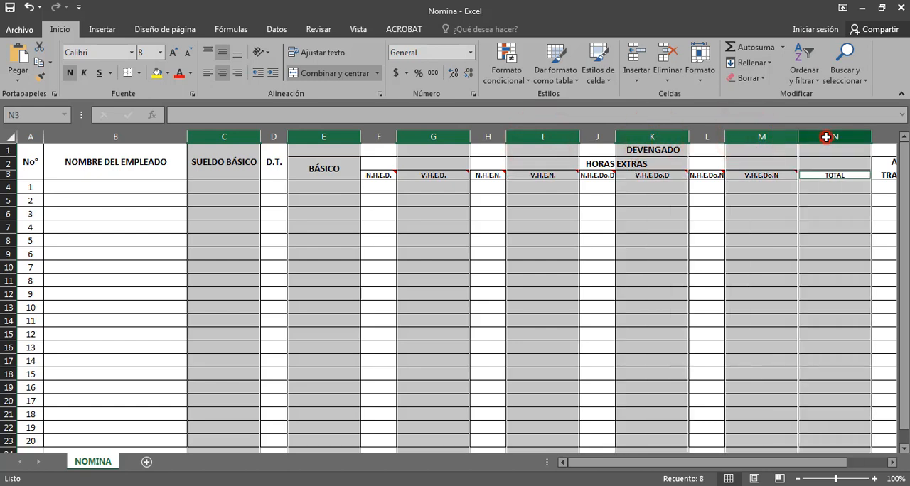
- Add the AUXILIO TRANSPORTE and TOTAL DEVENGADO columns, O and P, to the current column selection
{"action": "left_click", "coordinate": [893, 462]}
{"action": "left_click", "coordinate": [892, 463]}
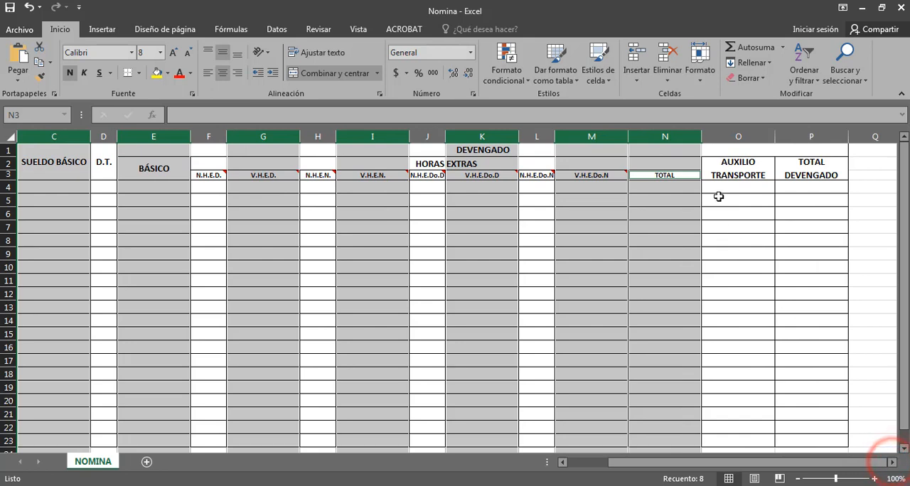
{"action": "left_click", "coordinate": [726, 136], "text": "ctrl"}
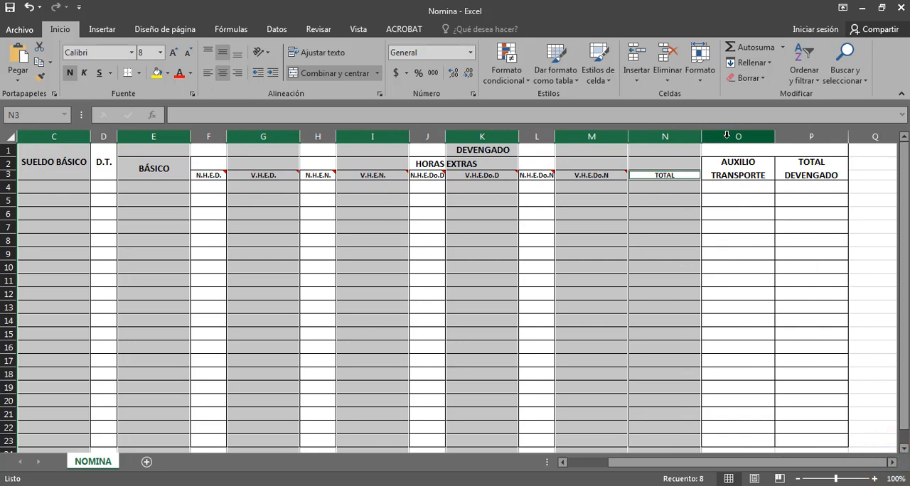
{"action": "left_click", "coordinate": [799, 136], "text": "ctrl"}
{"action": "left_click_drag", "start_coordinate": [635, 462], "coordinate": [585, 475]}
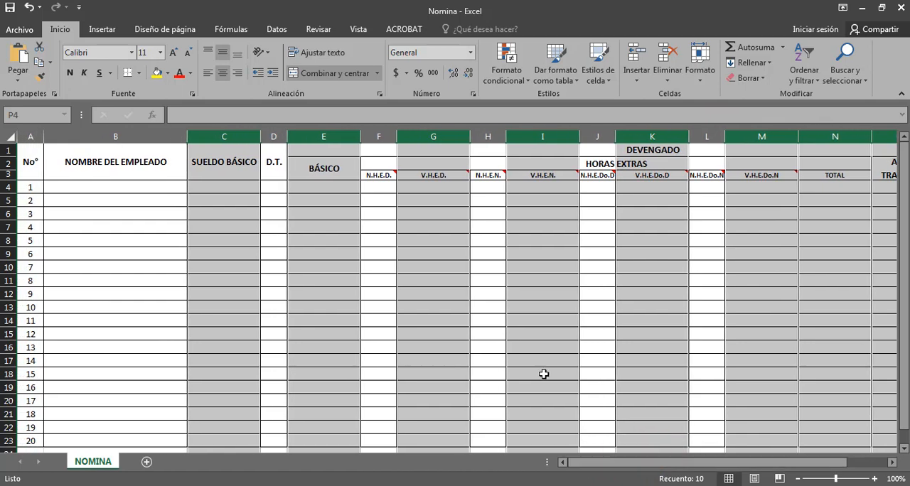
{"action": "scroll", "coordinate": [662, 358], "scroll_direction": "right", "scroll_amount": 2}
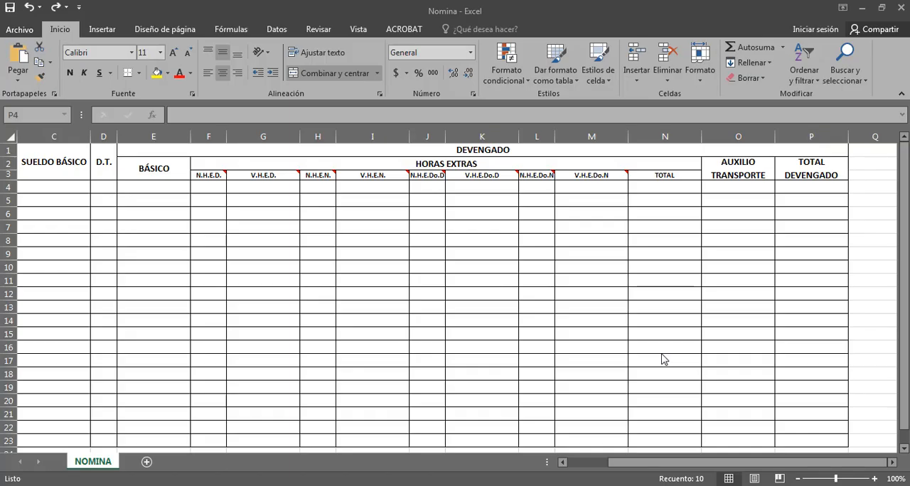
- Format the selected monetary columns as Contabilidad with the $ symbol and 2 decimal places
{"action": "left_click", "coordinate": [659, 462]}
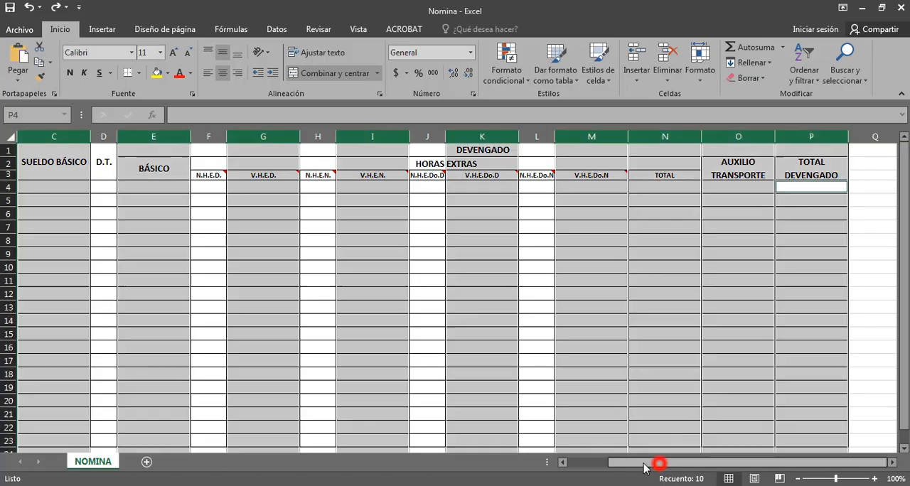
{"action": "left_click", "coordinate": [587, 462]}
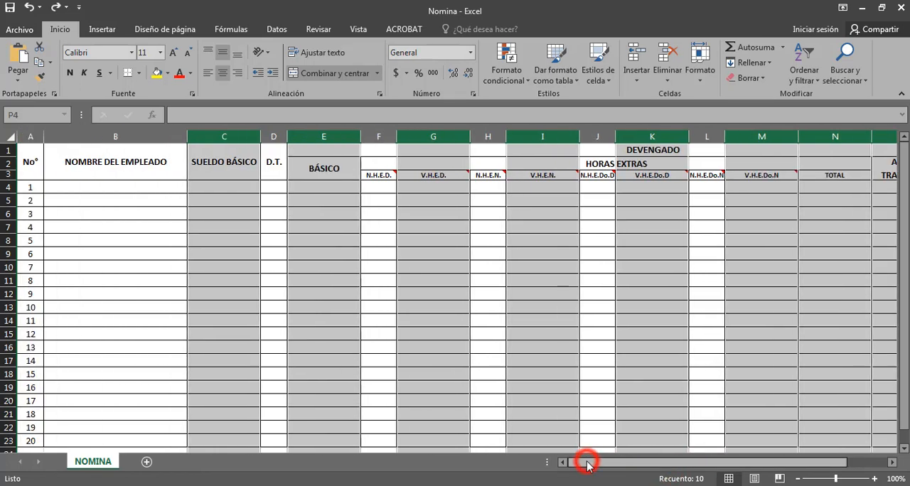
{"action": "right_click", "coordinate": [218, 199]}
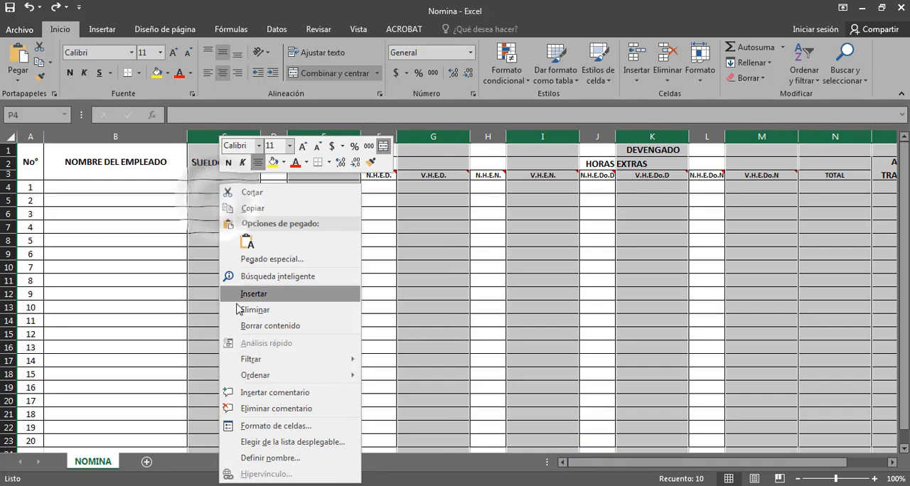
{"action": "left_click", "coordinate": [268, 427]}
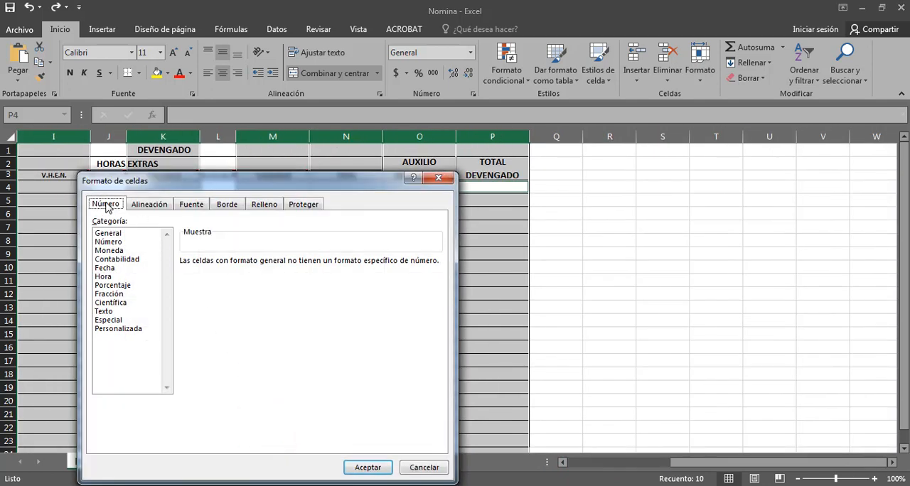
{"action": "left_click", "coordinate": [109, 261]}
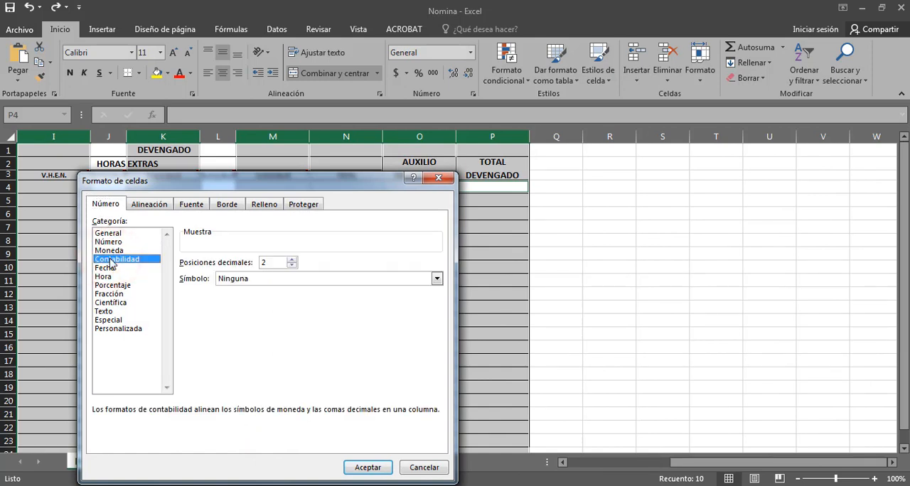
{"action": "left_click", "coordinate": [437, 279]}
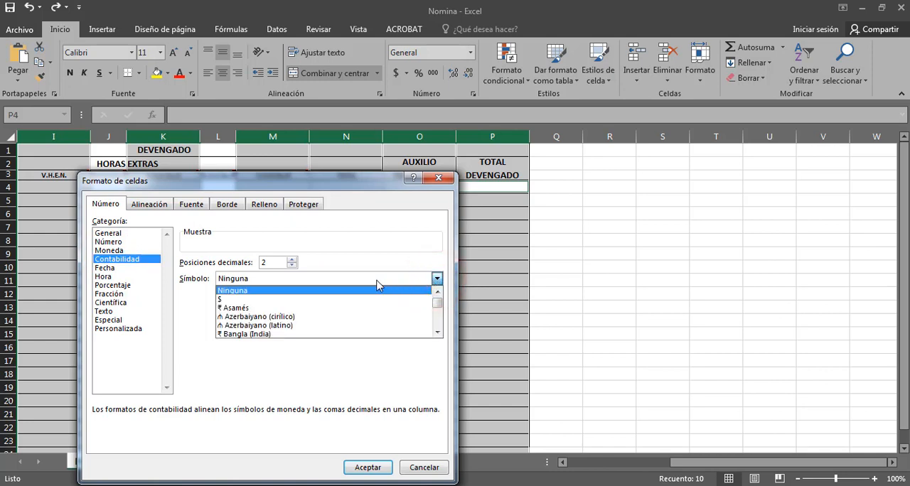
{"action": "left_click", "coordinate": [228, 299]}
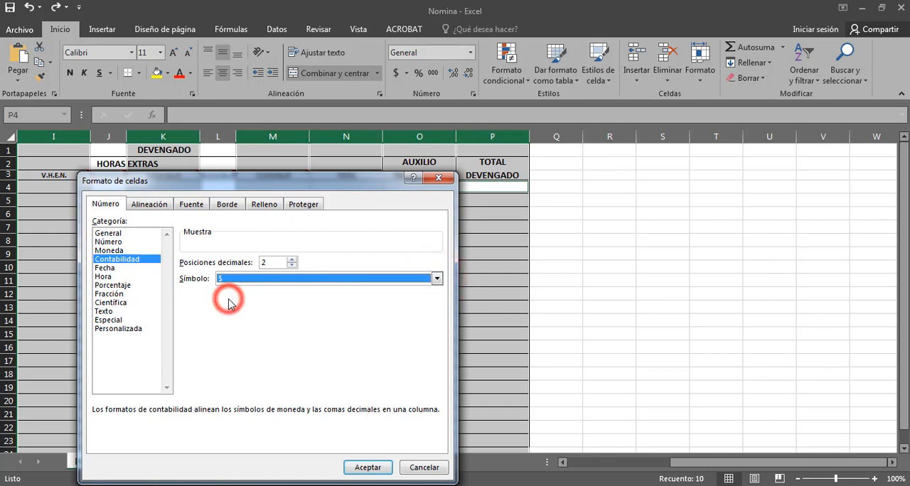
{"action": "left_click", "coordinate": [363, 467]}
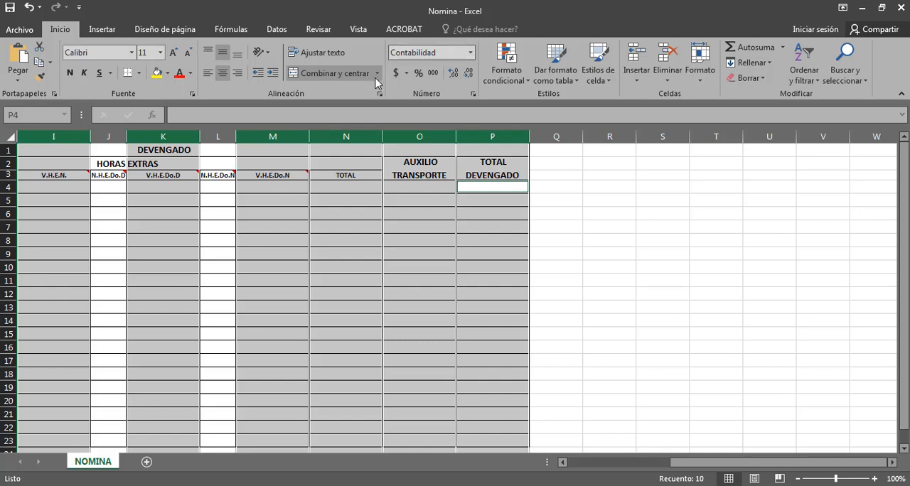
- Enter 4545 as the SUELDO BÁSICO of employee 1 in cell C4
{"action": "left_click_drag", "start_coordinate": [705, 463], "coordinate": [604, 463]}
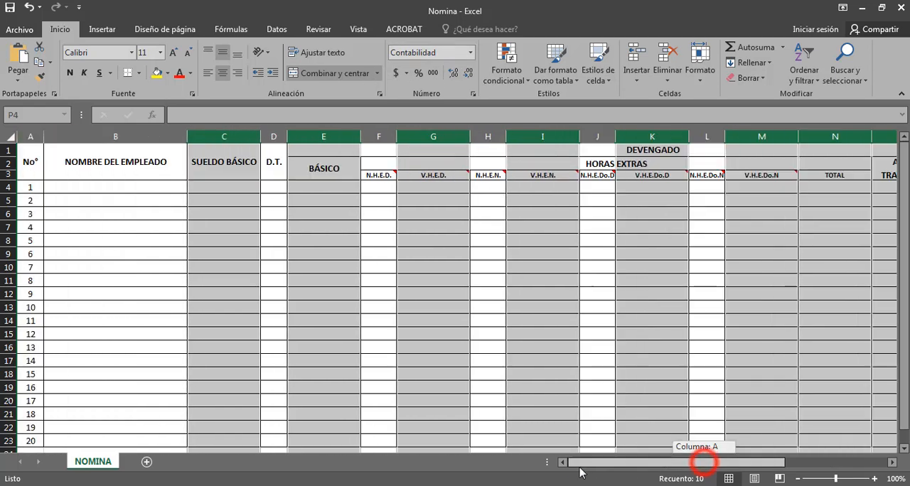
{"action": "left_click", "coordinate": [232, 187]}
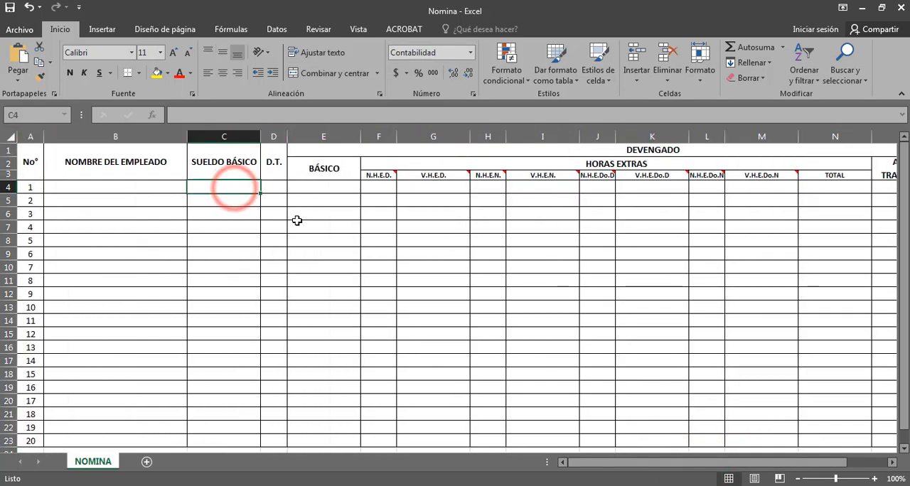
{"action": "type", "text": "4545"}
{"action": "key", "text": "Return"}
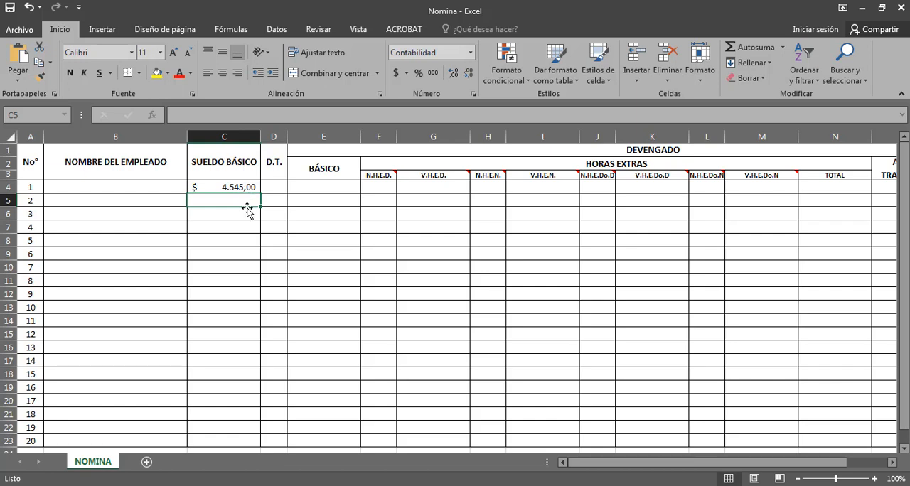
{"action": "left_click", "coordinate": [273, 136]}
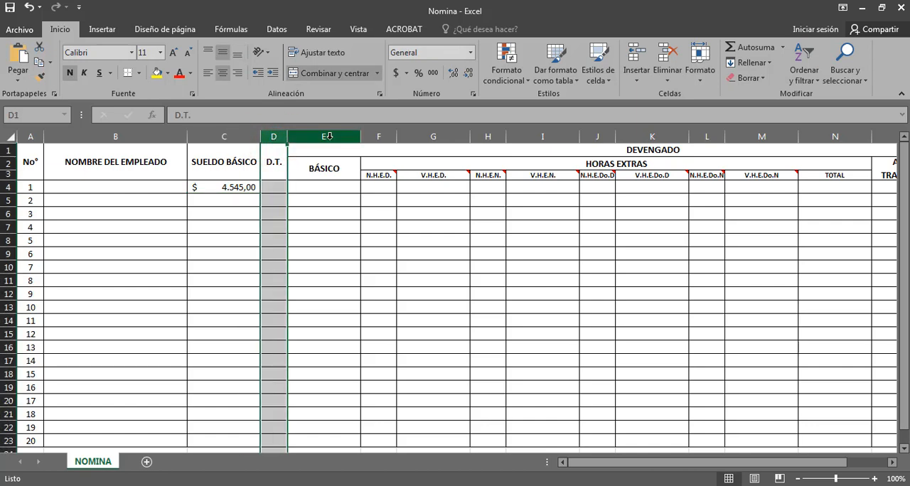
{"action": "left_click", "coordinate": [374, 136]}
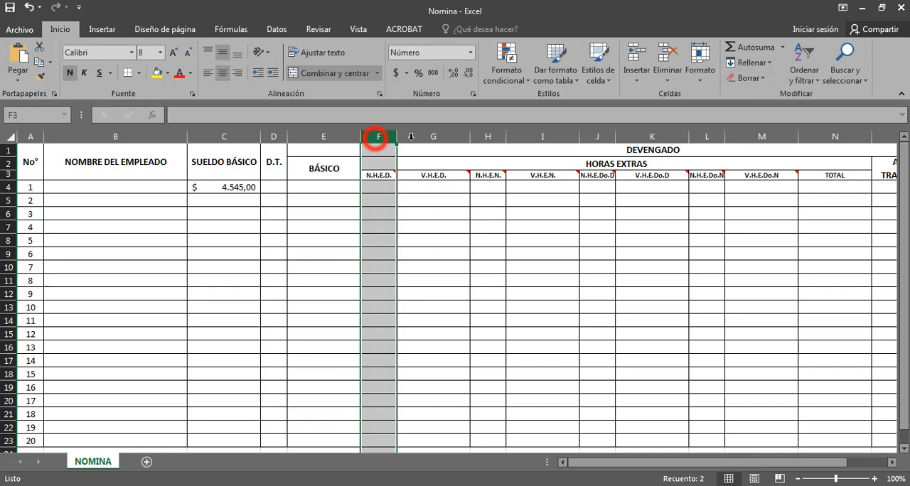
{"action": "left_click", "coordinate": [479, 136]}
{"action": "left_click", "coordinate": [597, 137]}
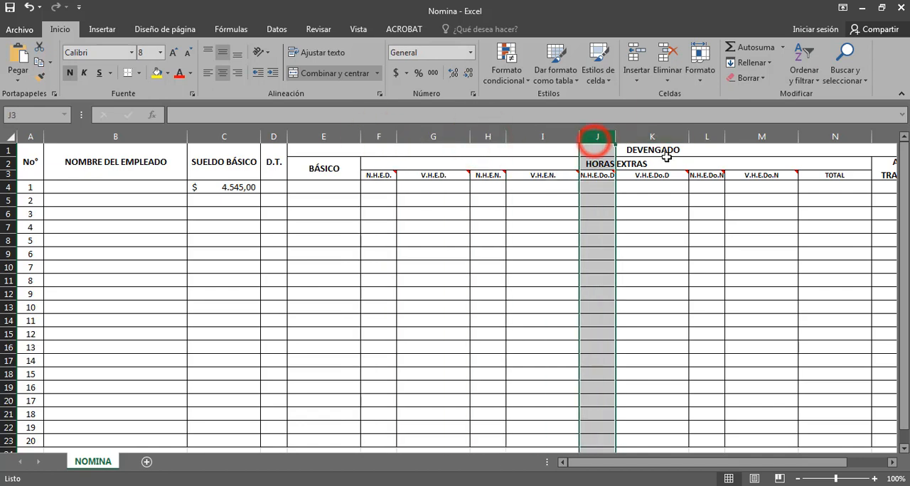
- Select the whole columns D, F, H, J and L together and centre their contents horizontally
{"action": "left_click", "coordinate": [276, 135]}
{"action": "left_click", "coordinate": [378, 136], "text": "ctrl"}
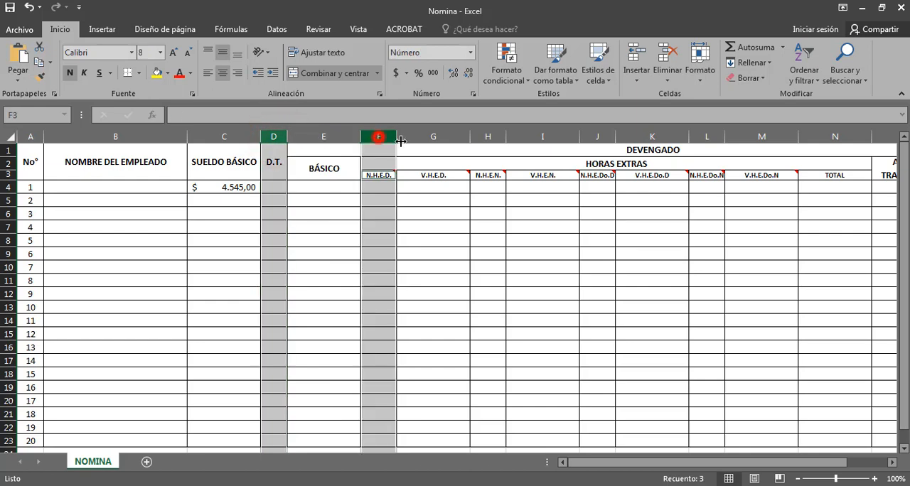
{"action": "left_click", "coordinate": [487, 137], "text": "ctrl"}
{"action": "left_click", "coordinate": [599, 136], "text": "ctrl"}
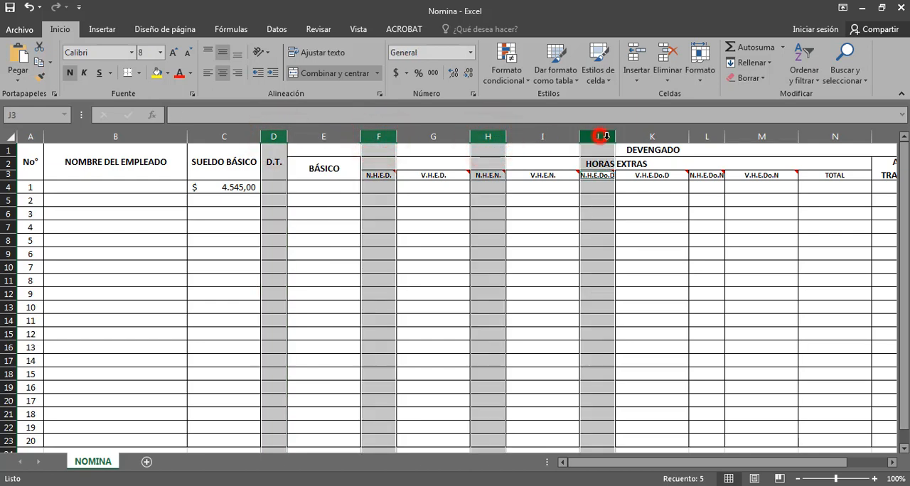
{"action": "left_click", "coordinate": [710, 135], "text": "ctrl"}
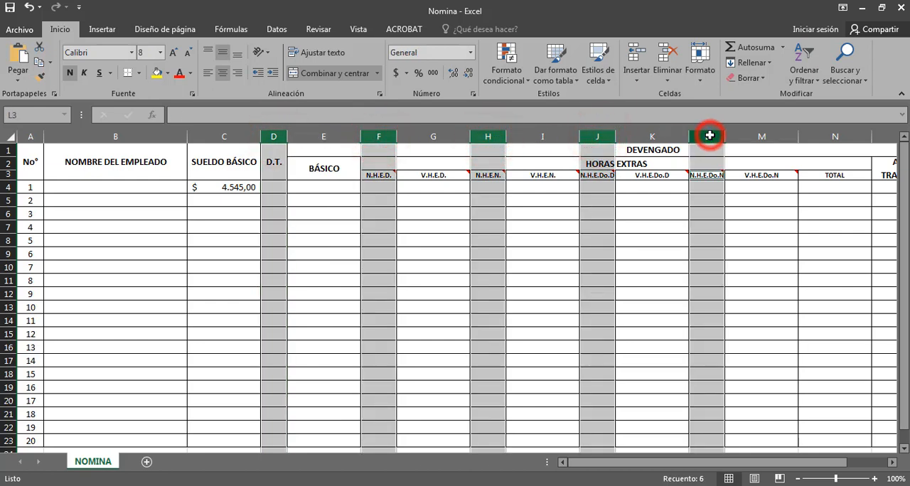
{"action": "left_click", "coordinate": [223, 73]}
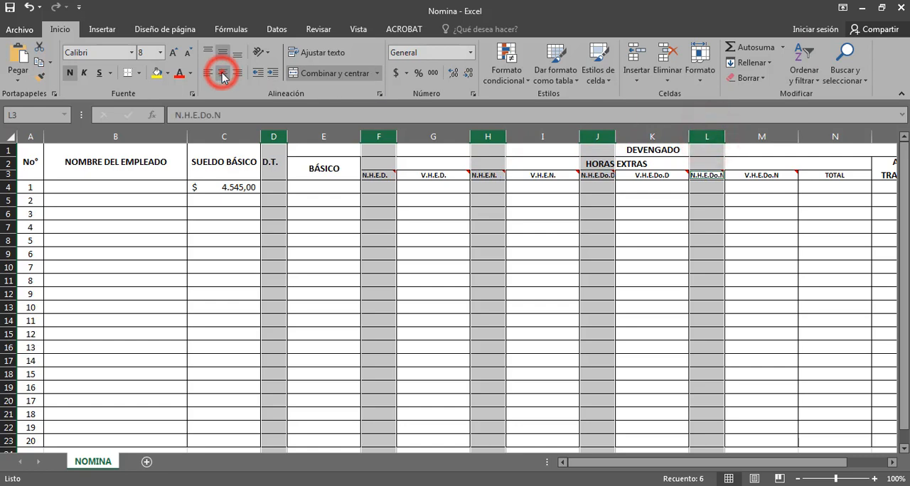
- Enter the D.T. values 1, 30, 25 and 30 for employees 1 to 4 in cells D4 to D7
{"action": "left_click", "coordinate": [279, 188]}
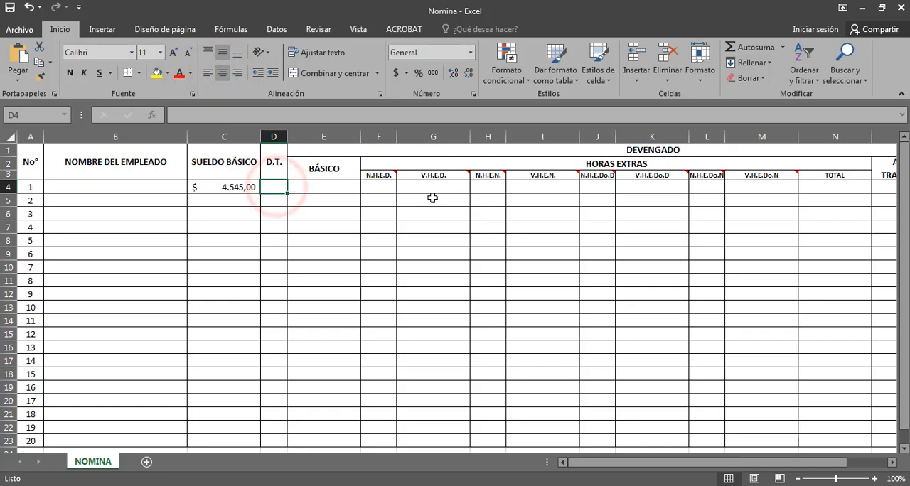
{"action": "type", "text": "1"}
{"action": "key", "text": "Return"}
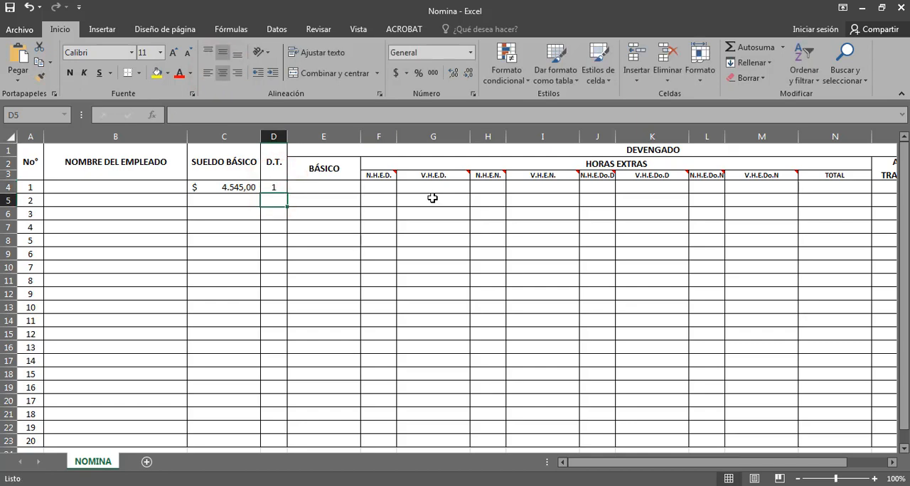
{"action": "type", "text": "30"}
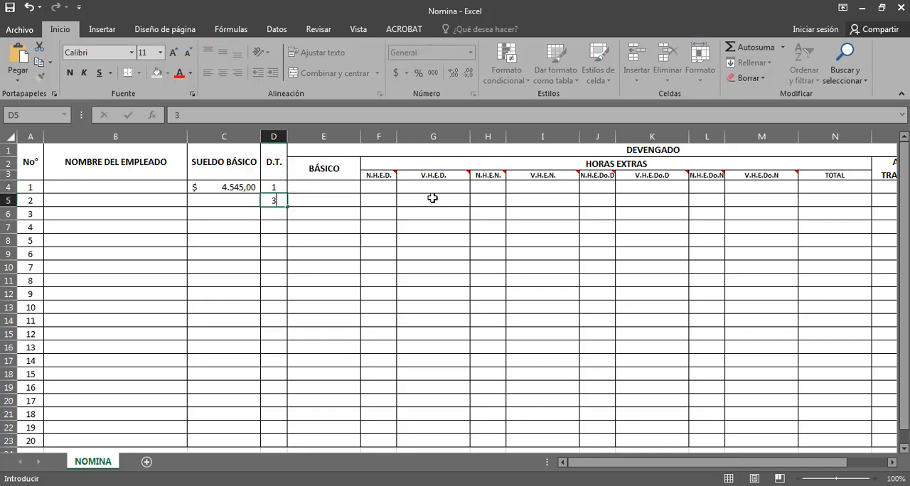
{"action": "key", "text": "Return"}
{"action": "key", "text": "Up"}
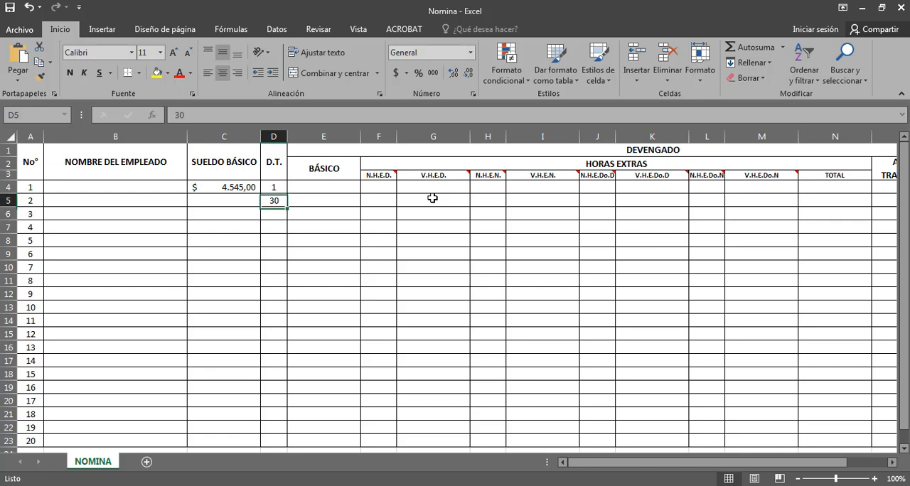
{"action": "key", "text": "Down"}
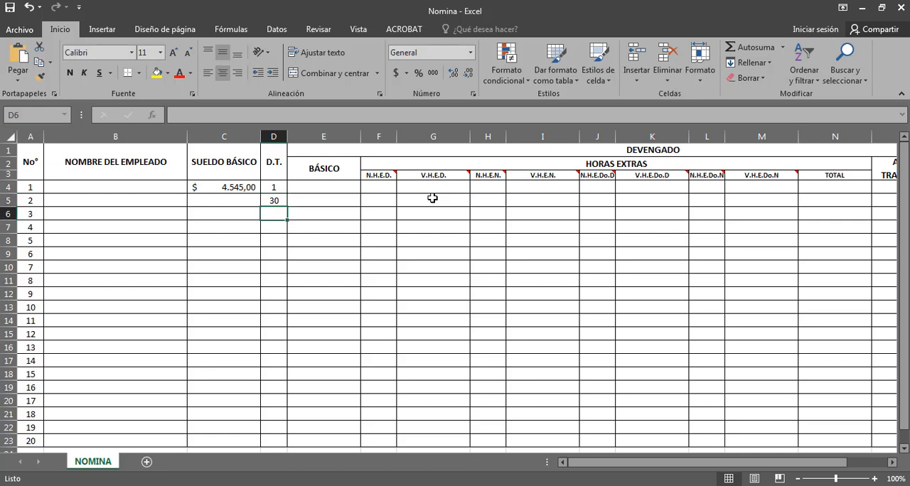
{"action": "type", "text": "25"}
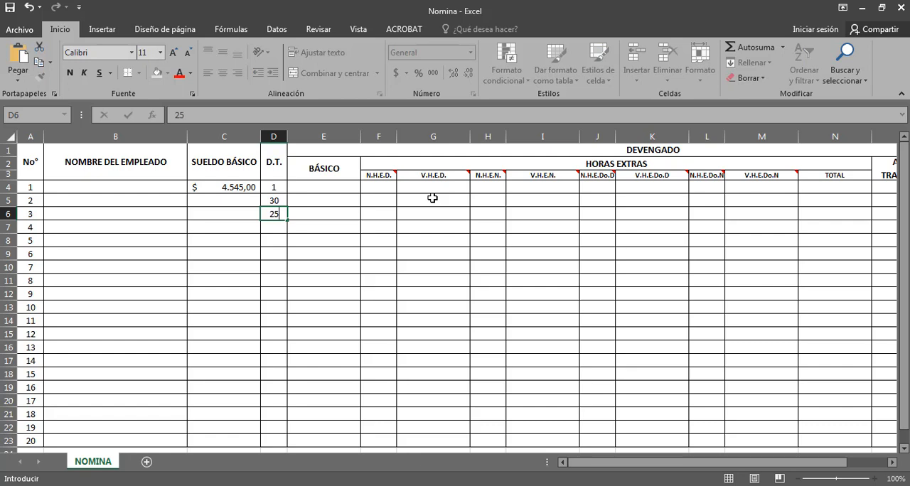
{"action": "key", "text": "ctrl+Return"}
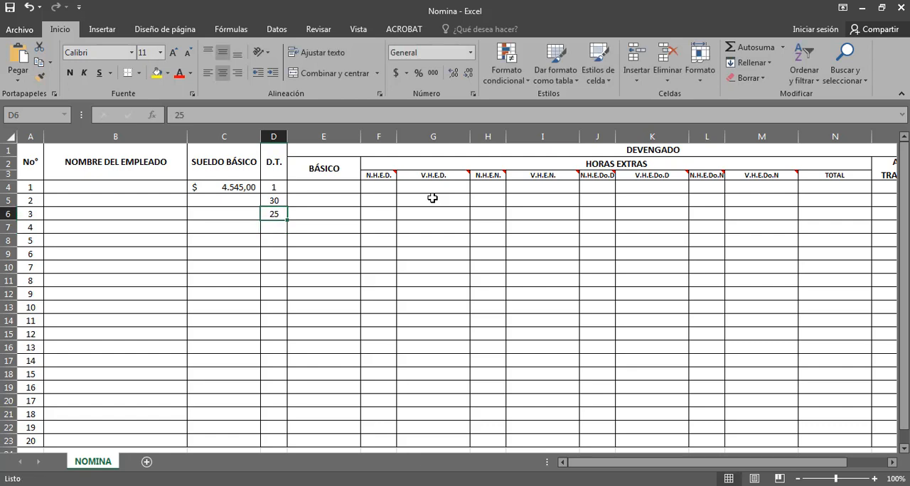
{"action": "key", "text": "Return"}
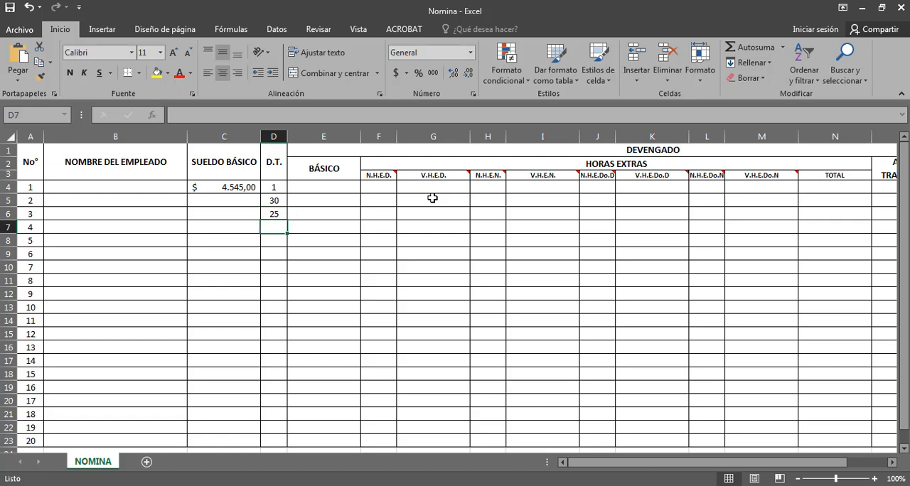
{"action": "type", "text": "30"}
{"action": "key", "text": "Return"}
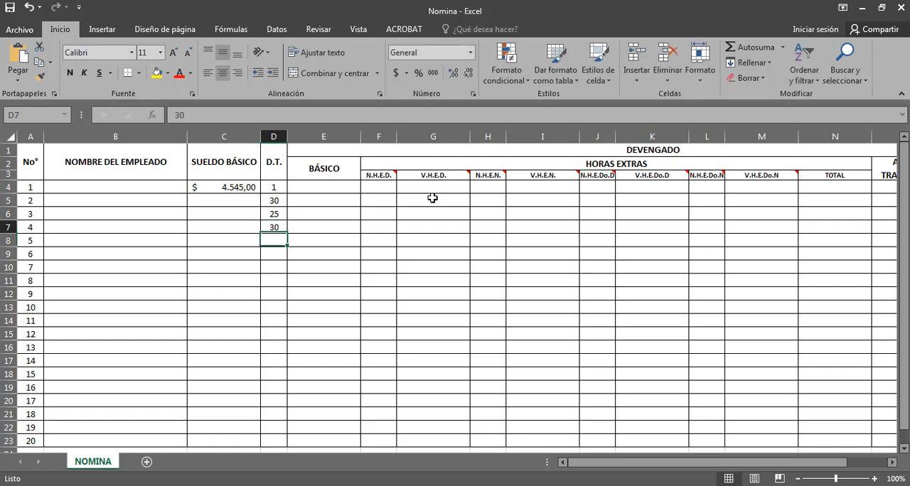
- Clear the SUELDO BÁSICO of employee 1 in cell C4 and enter 7800000 instead
{"action": "key", "text": "Up"}
{"action": "key", "text": "Up"}
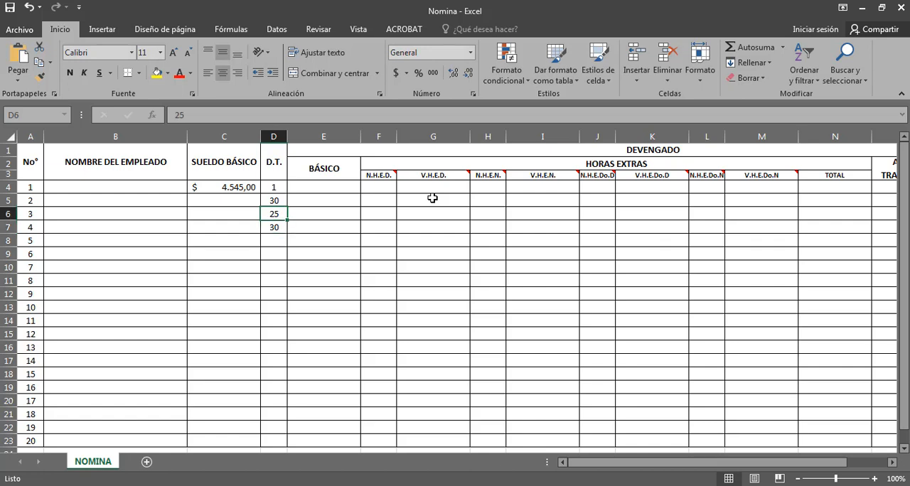
{"action": "key", "text": "Up"}
{"action": "key", "text": "Left"}
{"action": "key", "text": "Up"}
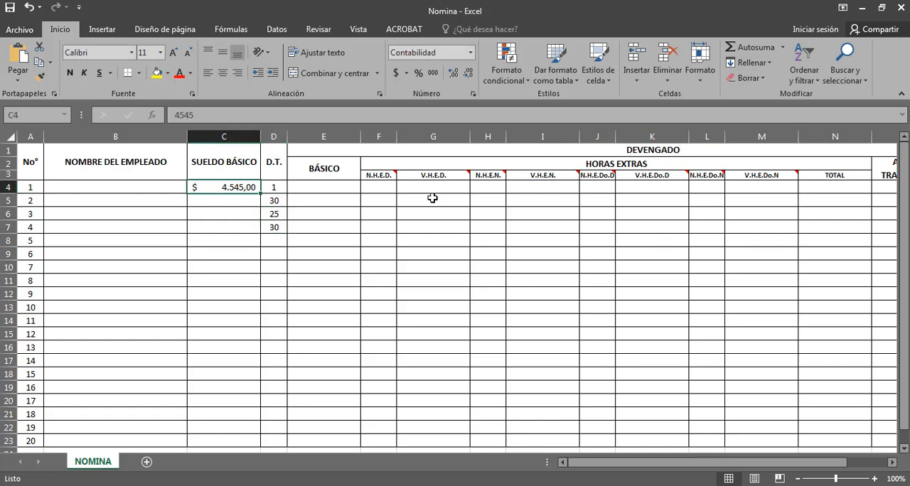
{"action": "key", "text": "Delete"}
{"action": "type", "text": "78"}
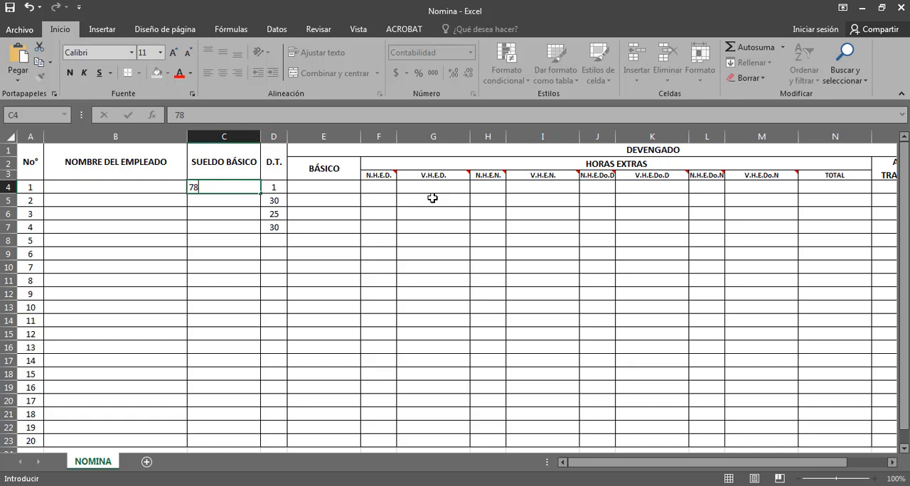
{"action": "type", "text": "00000"}
{"action": "key", "text": "Return"}
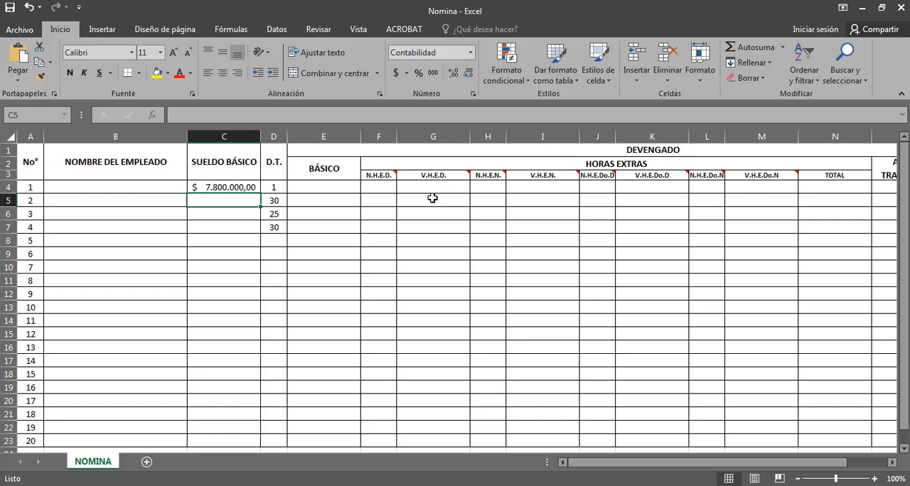
- Correct the SUELDO BÁSICO of employee 1 in cell C4 to 780000
{"action": "key", "text": "Up"}
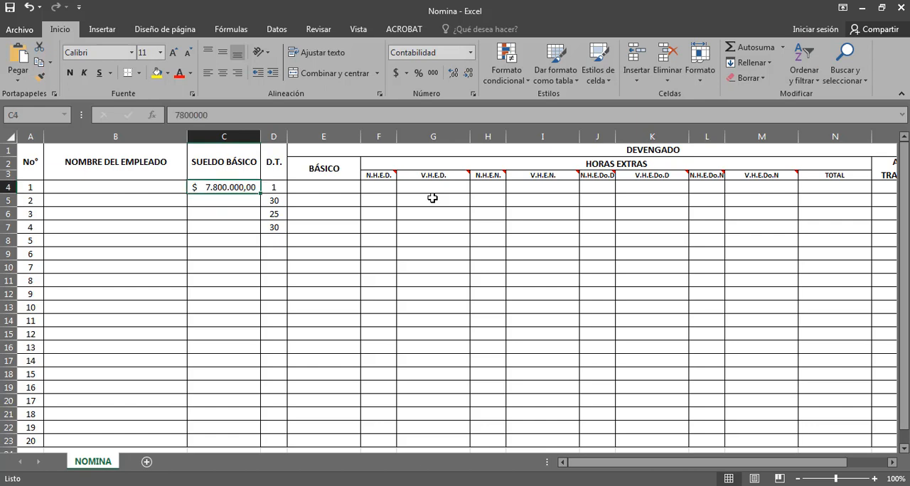
{"action": "key", "text": "F2"}
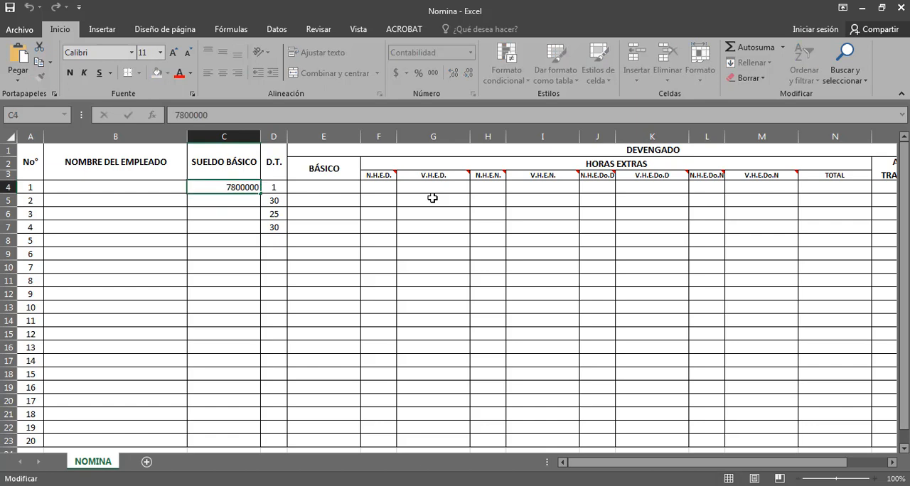
{"action": "key", "text": "BackSpace"}
{"action": "key", "text": "Return"}
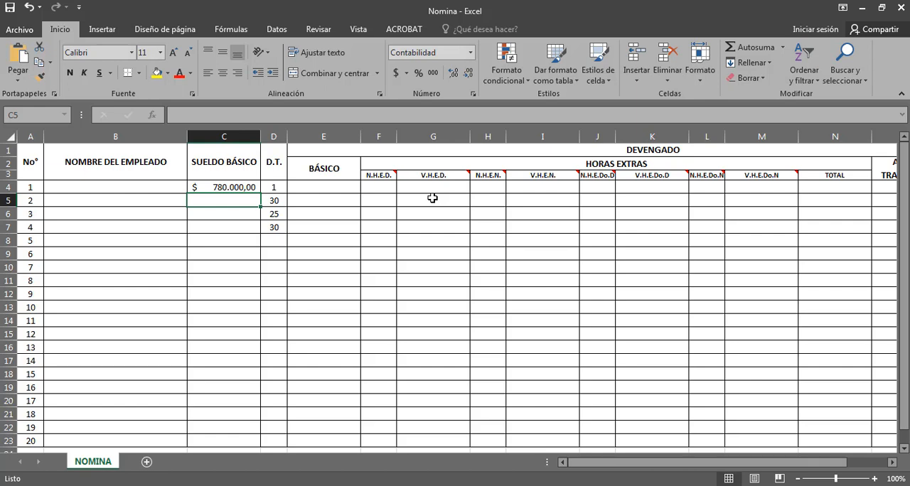
- Enter the SUELDO BÁSICO values 820000 and 1200000 for employees 2 and 3 in cells C5 and C6
{"action": "type", "text": "820000"}
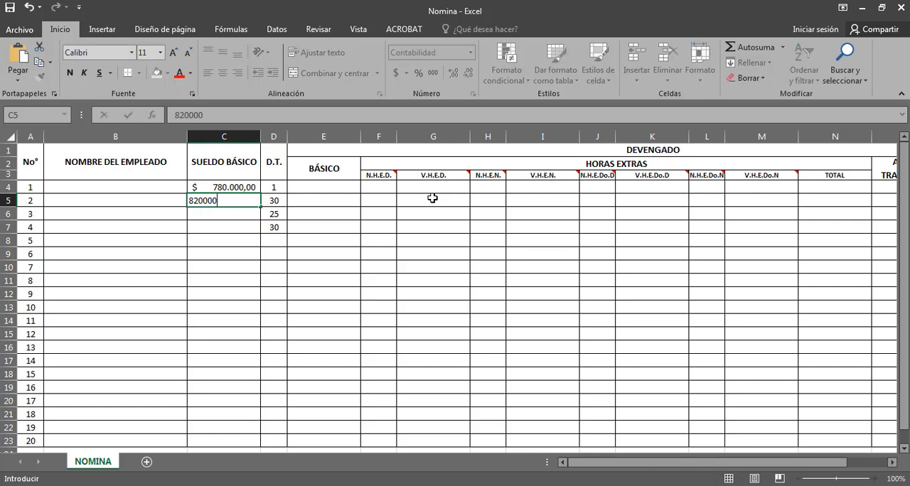
{"action": "key", "text": "Return"}
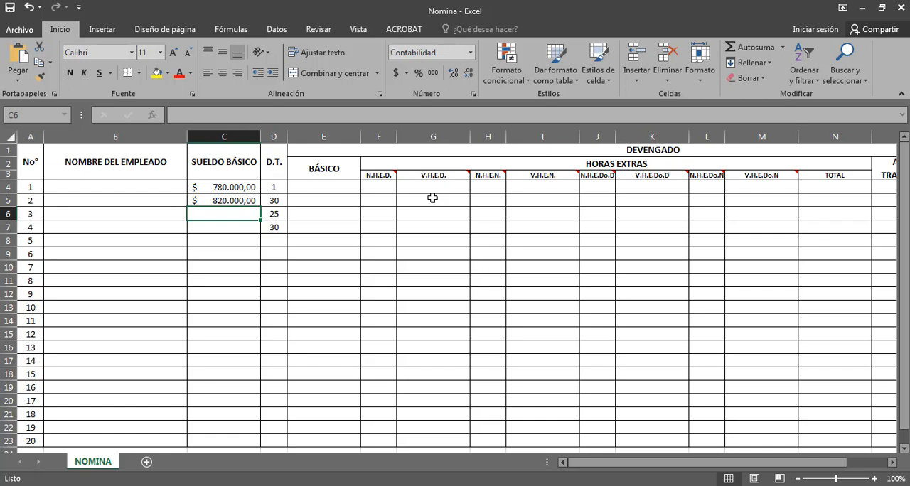
{"action": "type", "text": "1200000"}
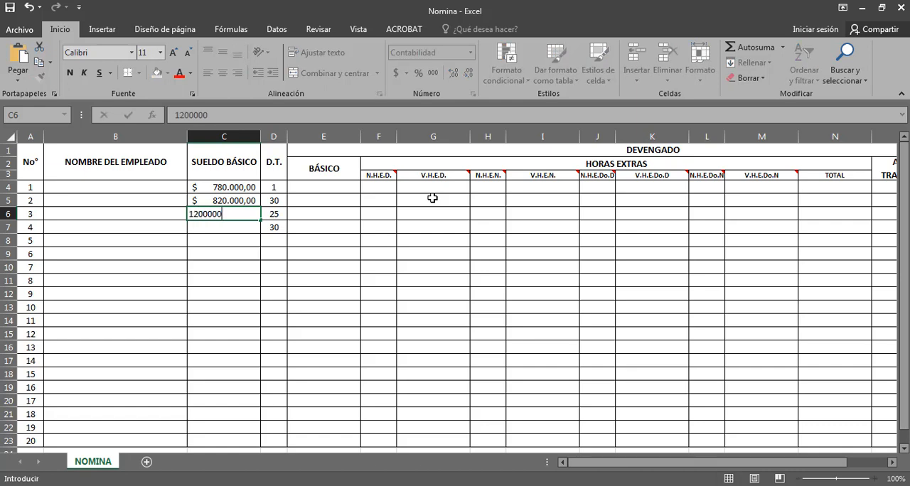
{"action": "key", "text": "Return"}
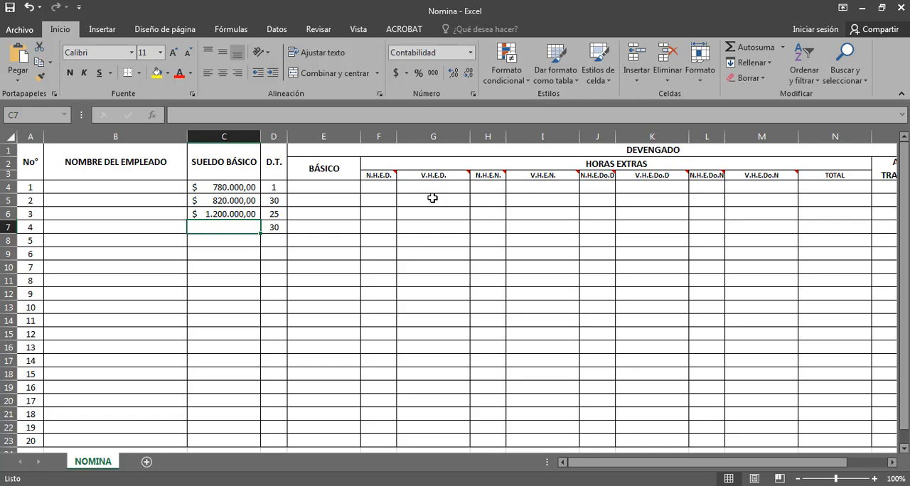
{"action": "left_click", "coordinate": [380, 184]}
{"action": "left_click", "coordinate": [485, 185]}
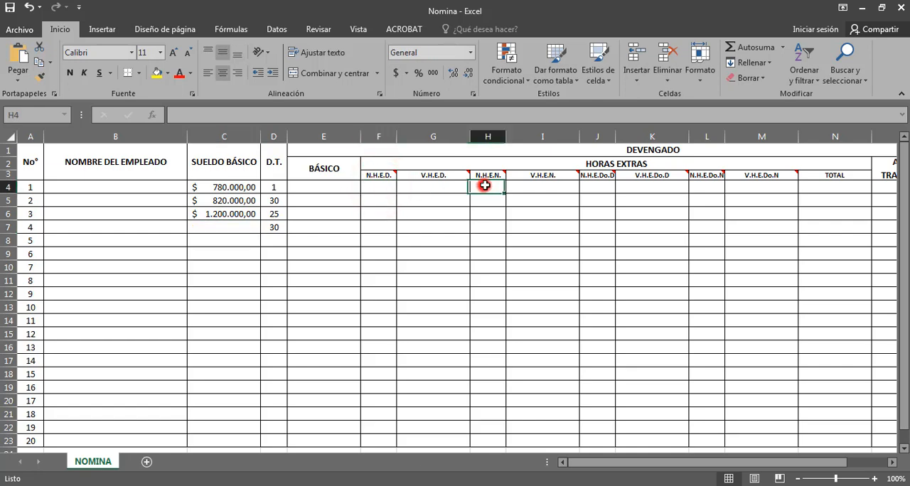
{"action": "left_click", "coordinate": [382, 185]}
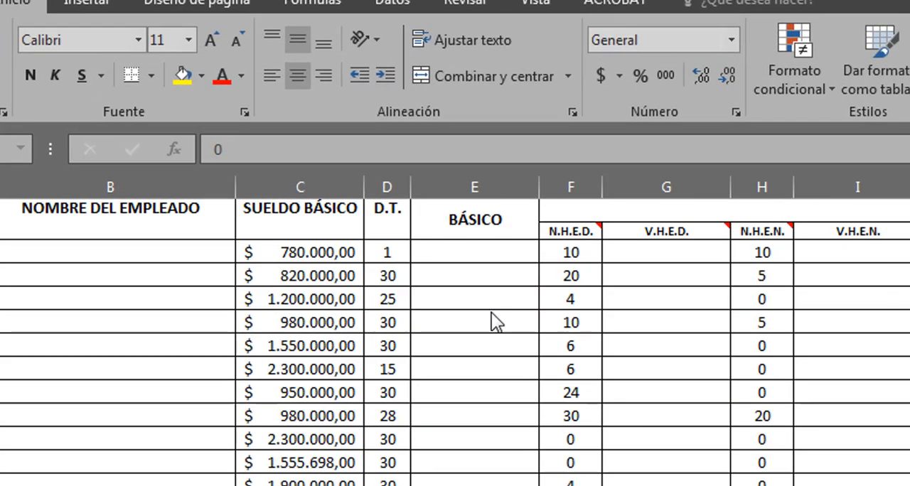
- Enter the formula =(C4/30) in the BÁSICO cell E4 of employee 1
{"action": "left_click", "coordinate": [470, 249]}
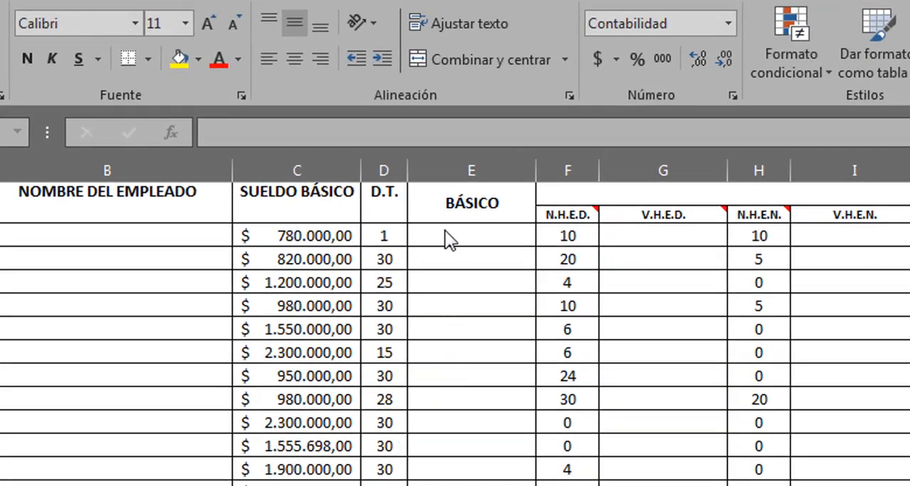
{"action": "left_click", "coordinate": [445, 233]}
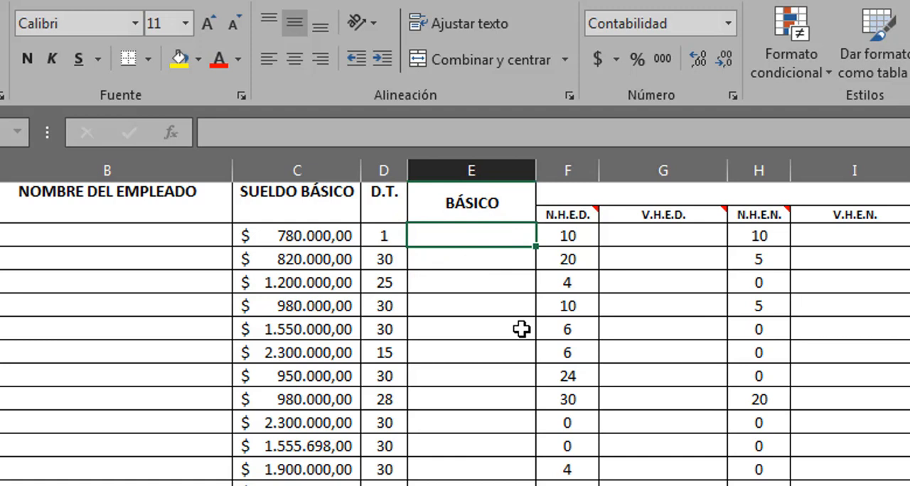
{"action": "type", "text": "="}
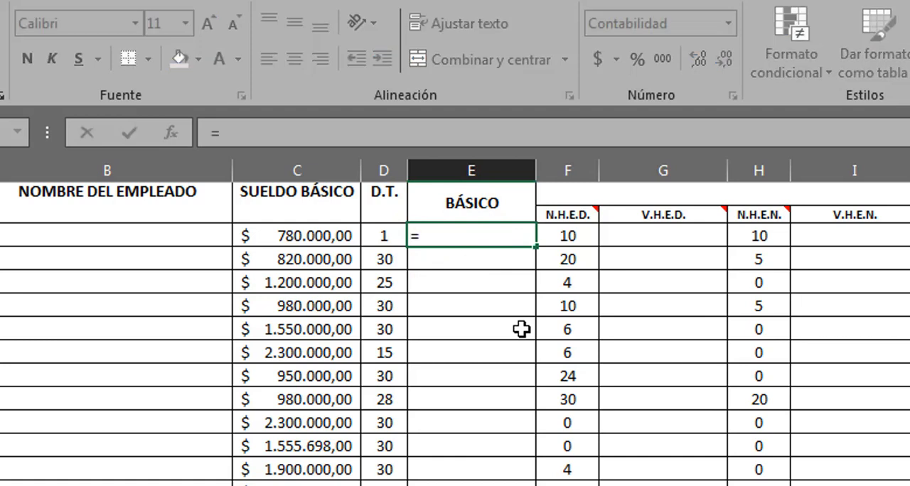
{"action": "type", "text": "("}
{"action": "key", "text": "Left"}
{"action": "key", "text": "Left"}
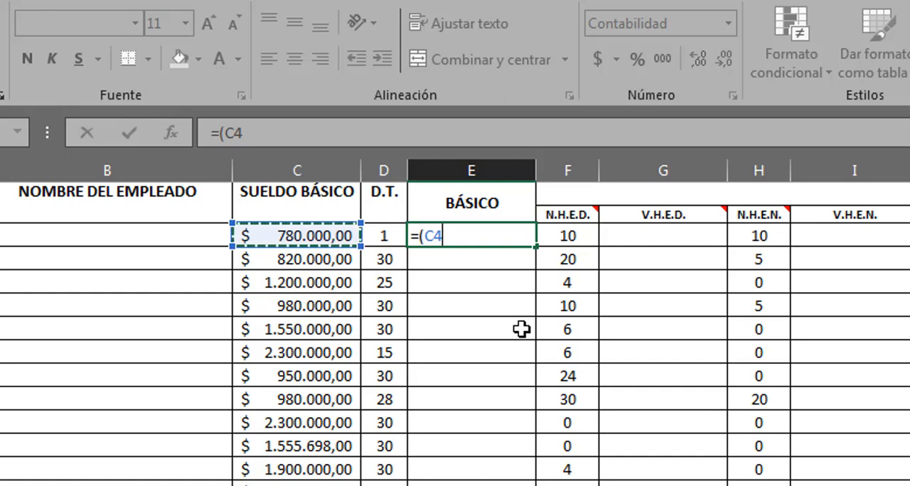
{"action": "type", "text": "/"}
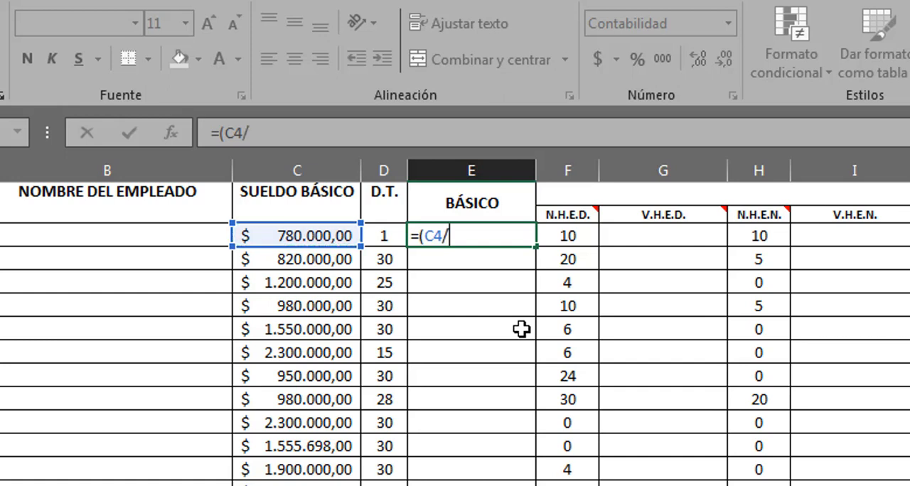
{"action": "type", "text": "30)"}
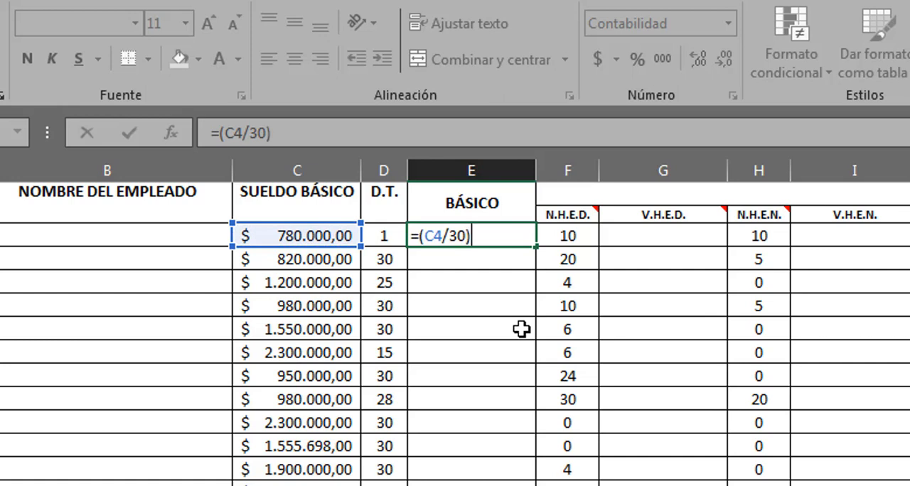
{"action": "key", "text": "Return"}
{"action": "key", "text": "Up"}
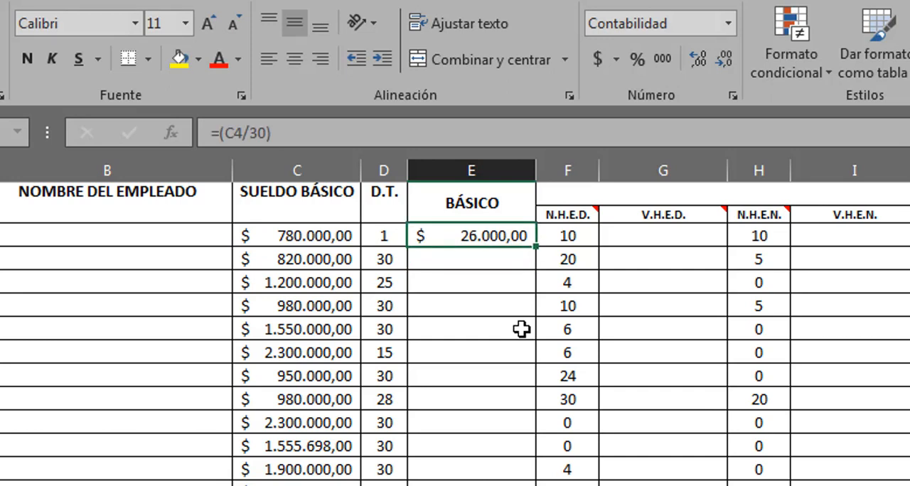
- Extend the BÁSICO formula in cell E4 with the days worked so it reads =(C4/30)*D4
{"action": "key", "text": "F2"}
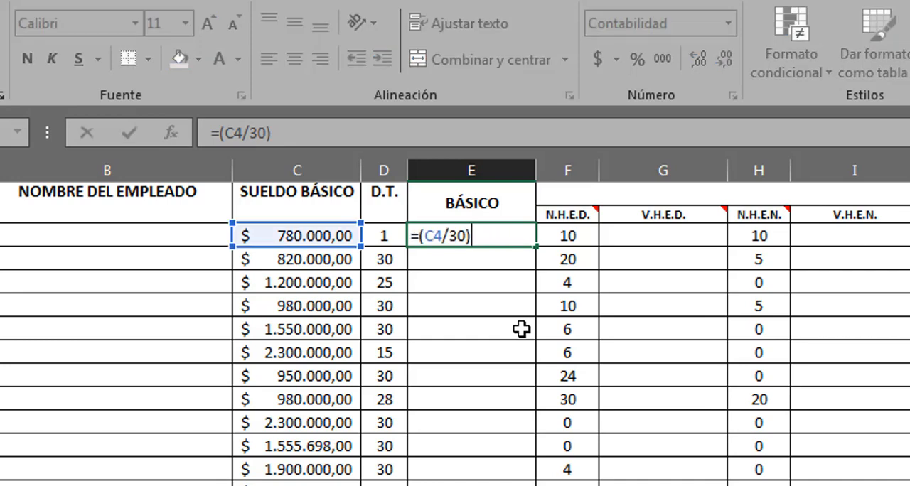
{"action": "type", "text": "*"}
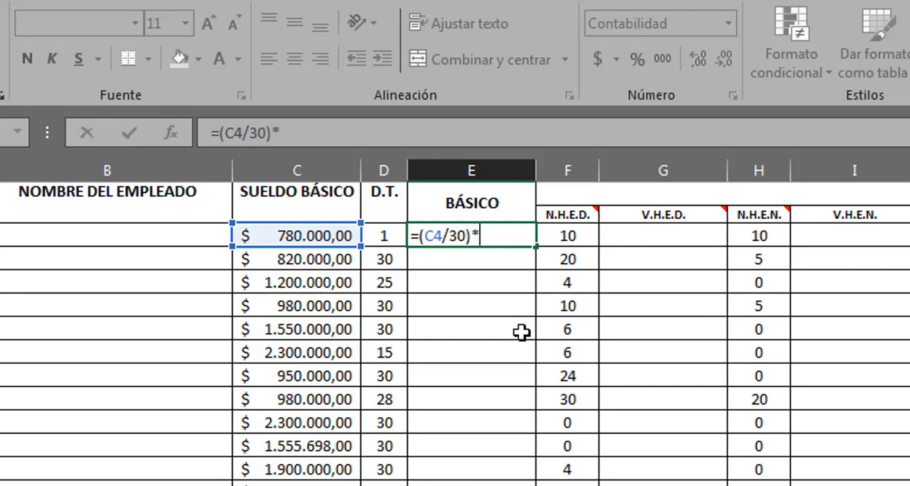
{"action": "left_click", "coordinate": [386, 235]}
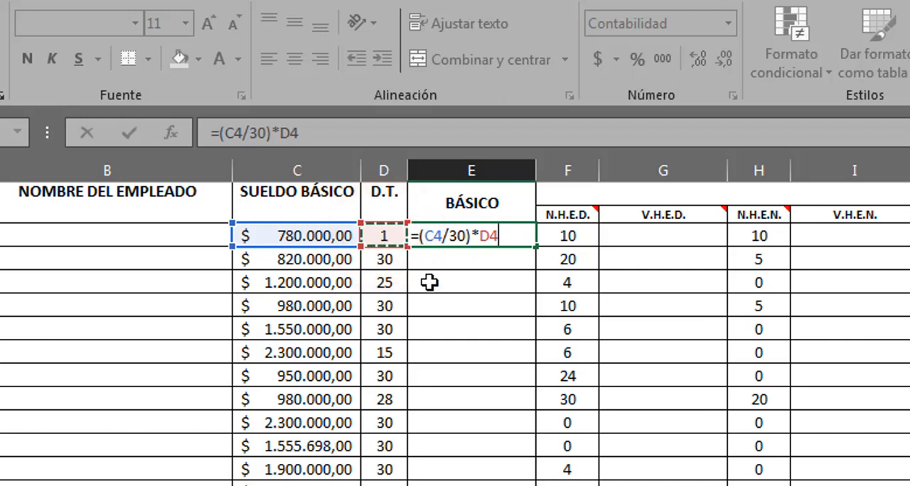
{"action": "key", "text": "Return"}
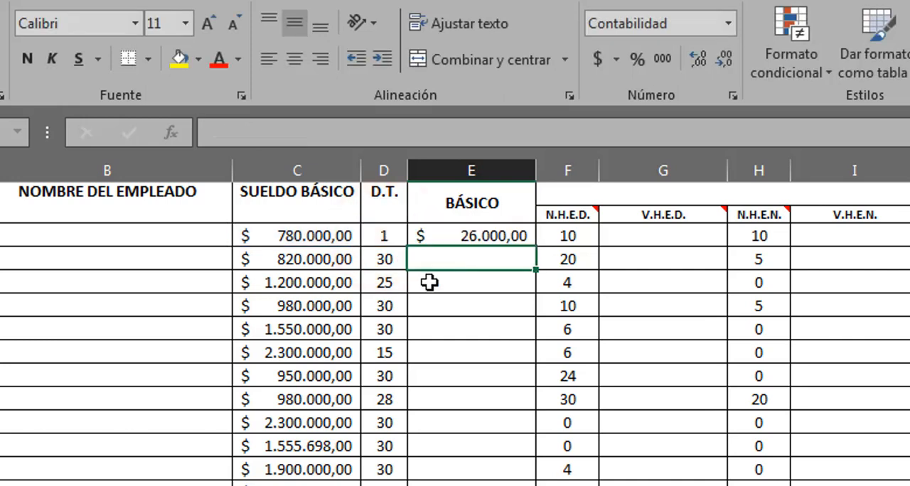
- Test the BÁSICO formula by entering 30, 15, 3 and 1 in turn as the D.T. of employee 1 in cell D4
{"action": "key", "text": "Left"}
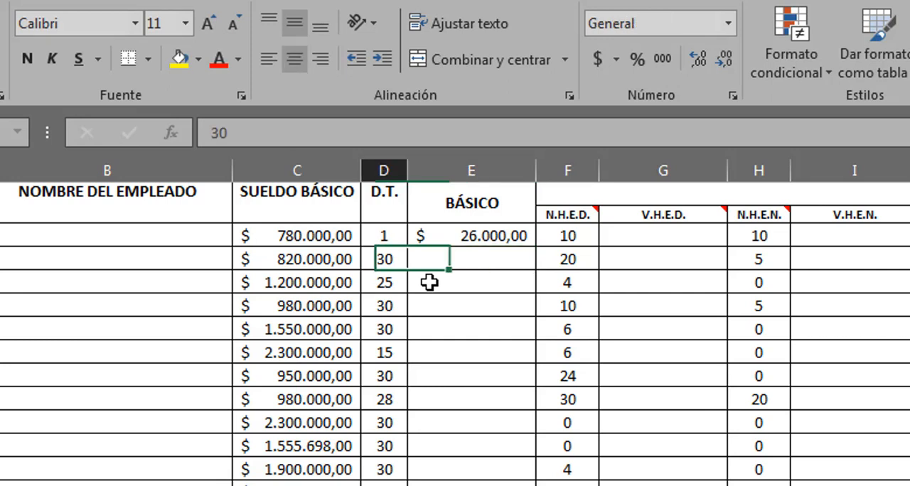
{"action": "key", "text": "Up"}
{"action": "type", "text": "30"}
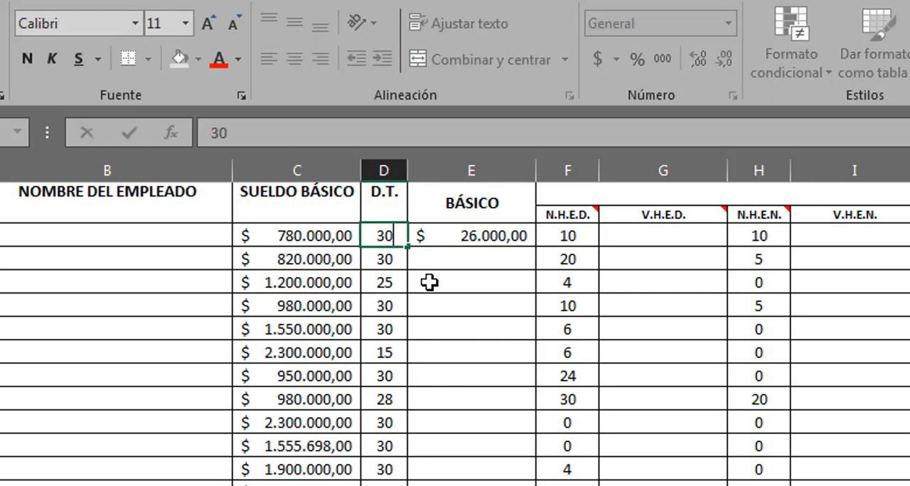
{"action": "key", "text": "Return"}
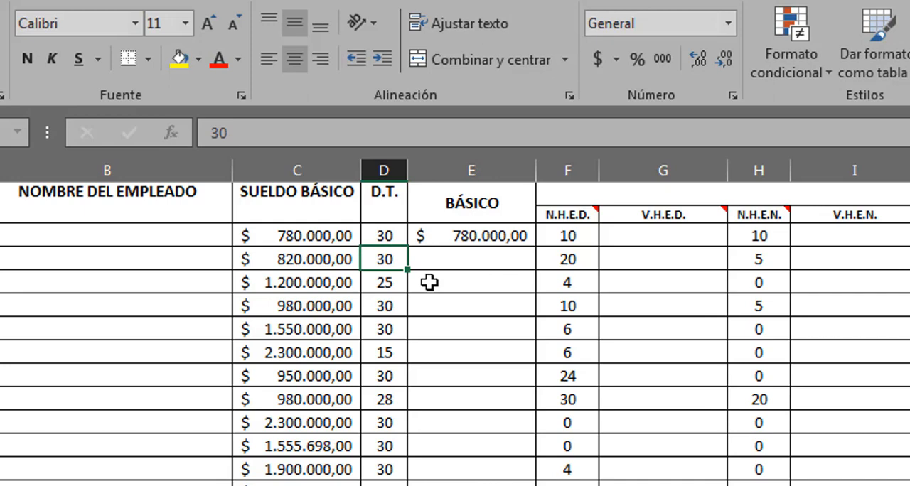
{"action": "key", "text": "Up"}
{"action": "type", "text": "15"}
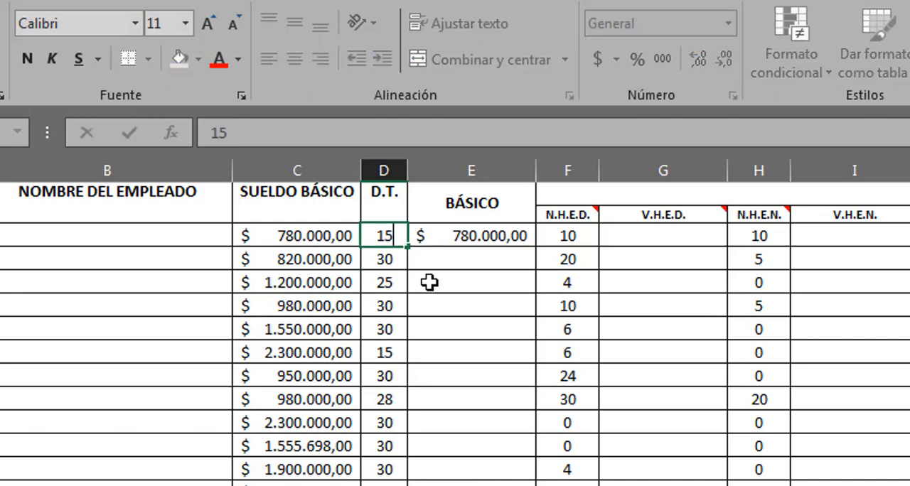
{"action": "key", "text": "Return"}
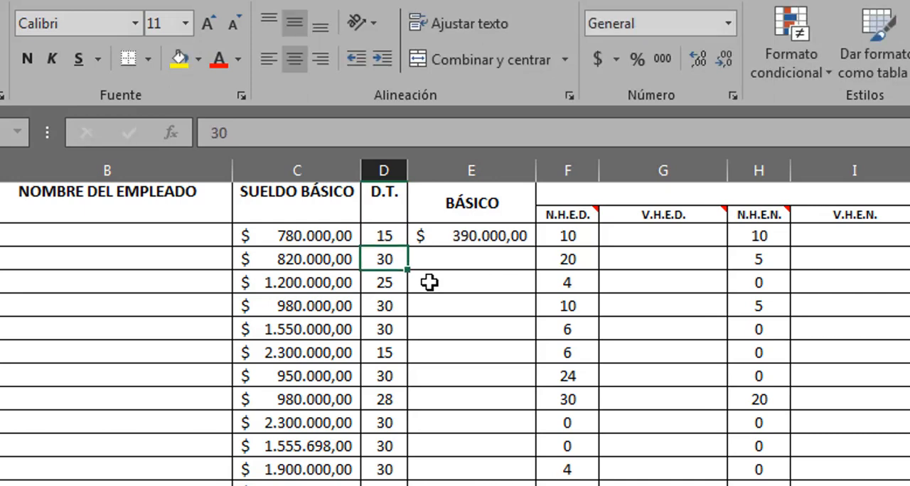
{"action": "key", "text": "Up"}
{"action": "type", "text": "3"}
{"action": "key", "text": "Return"}
{"action": "key", "text": "Up"}
{"action": "type", "text": "1"}
{"action": "key", "text": "Return"}
{"action": "key", "text": "Right"}
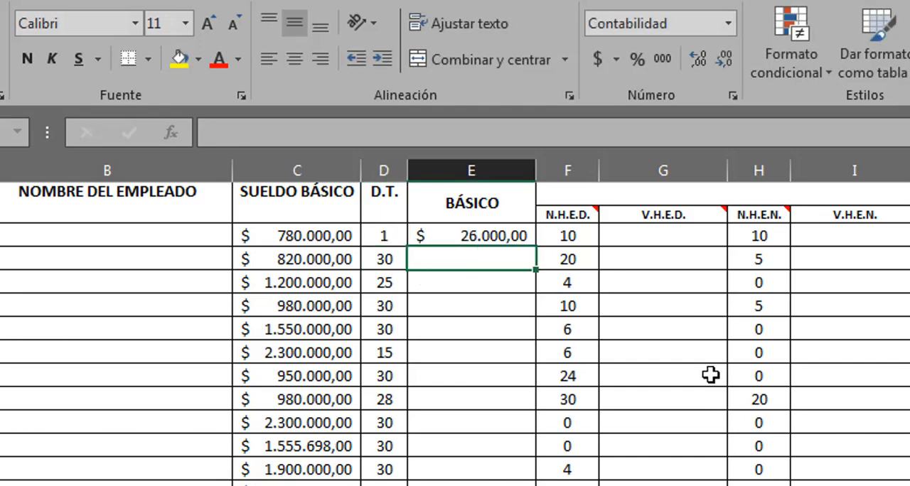
- Enter the formula =(C5/30)*D5 in the BÁSICO cell E5 of employee 2
{"action": "type", "text": "=("}
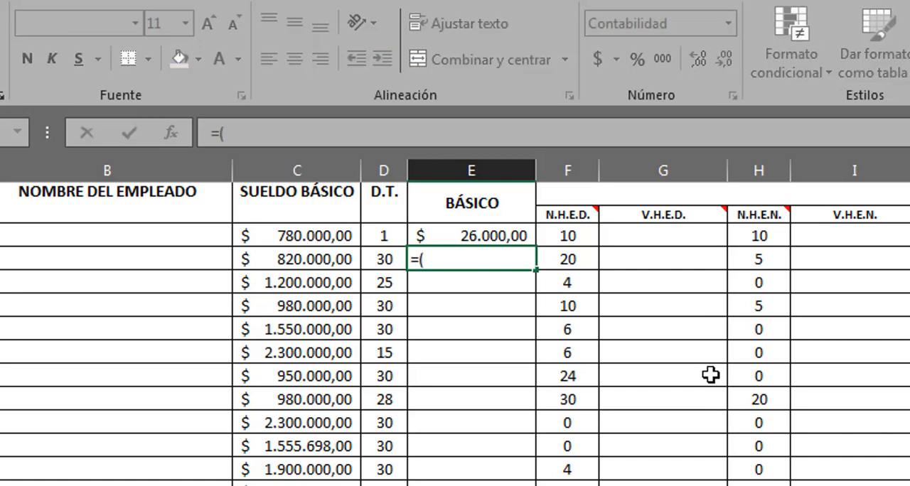
{"action": "key", "text": "Left"}
{"action": "key", "text": "Left"}
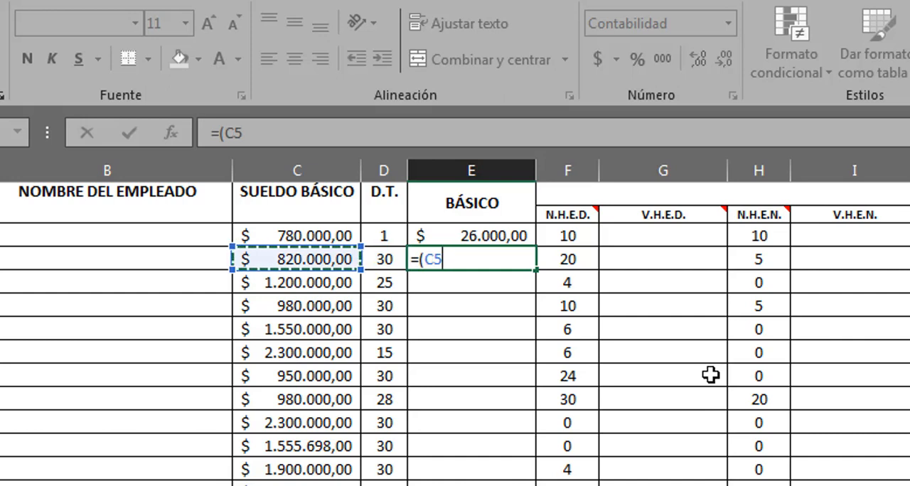
{"action": "type", "text": "/3"}
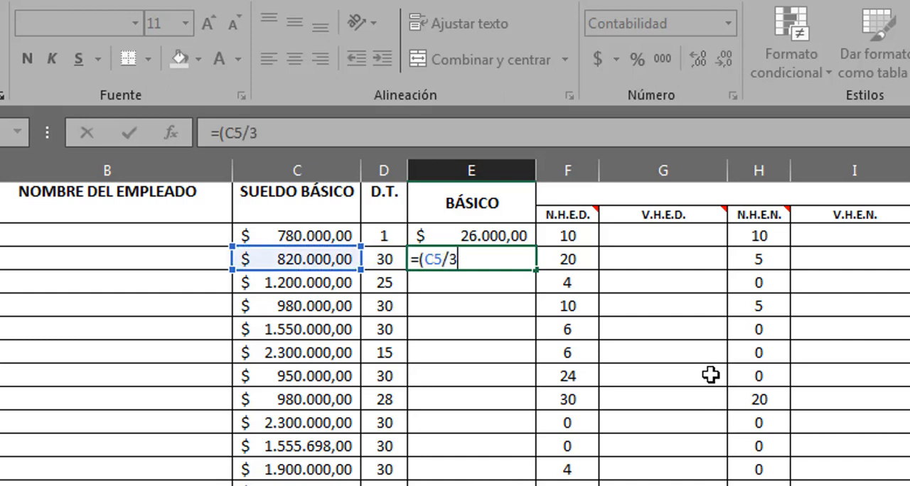
{"action": "type", "text": "0)*"}
{"action": "left_click", "coordinate": [383, 262]}
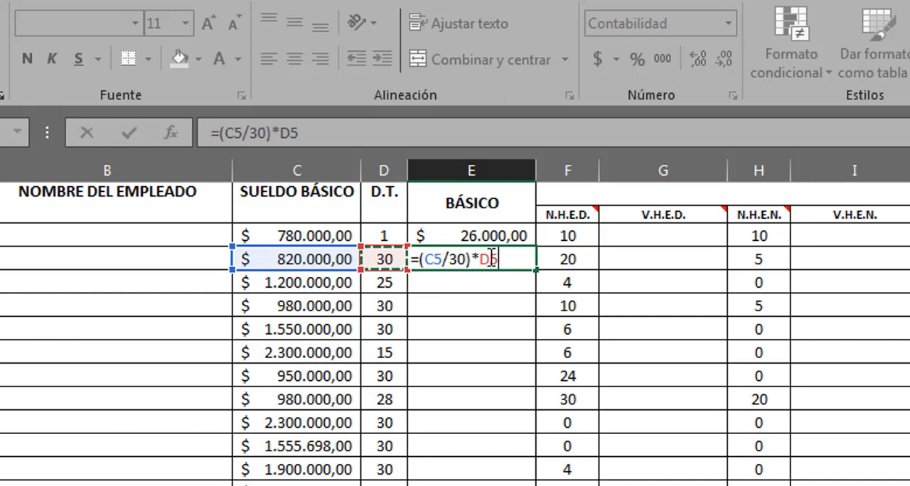
{"action": "double_click", "coordinate": [449, 266]}
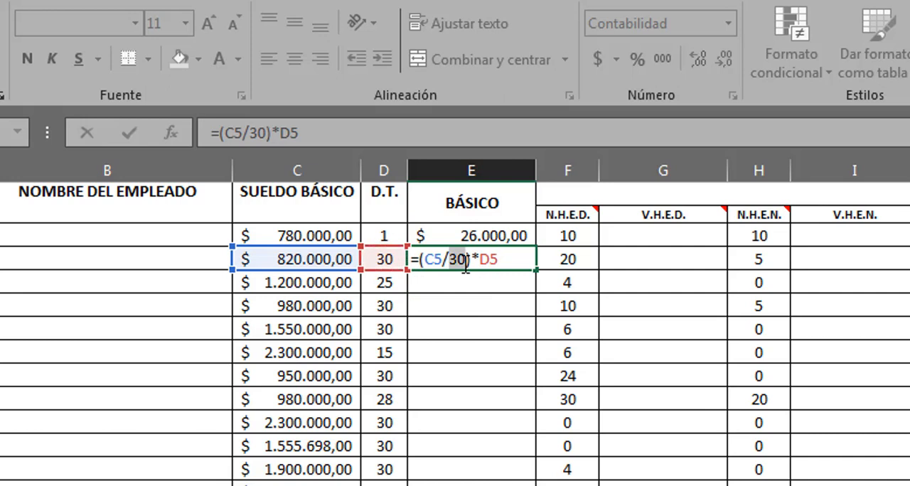
{"action": "key", "text": "Return"}
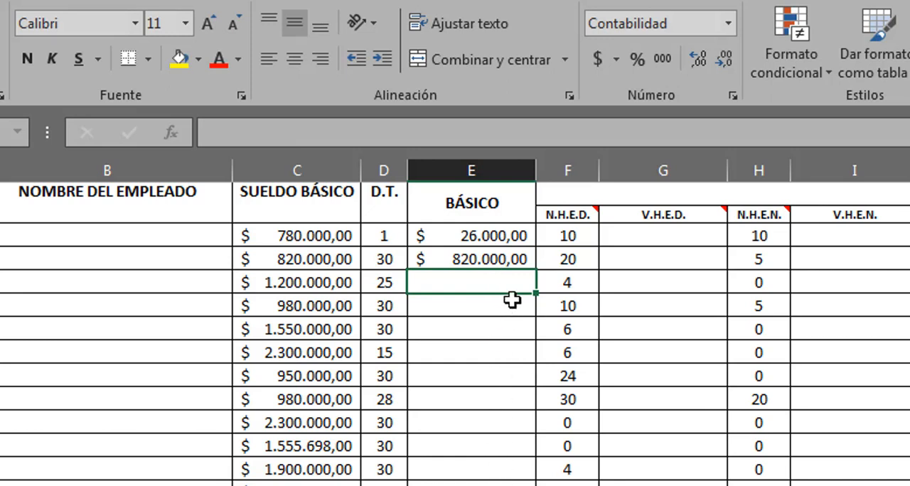
- Fill the BÁSICO formula from cell E5 down column E for the remaining employees
{"action": "left_click", "coordinate": [517, 259]}
{"action": "double_click", "coordinate": [538, 271]}
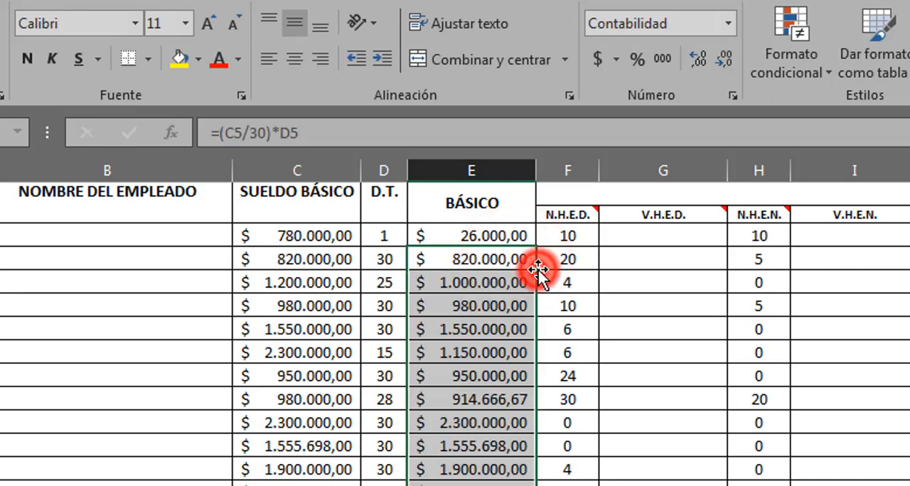
{"action": "left_click", "coordinate": [520, 236]}
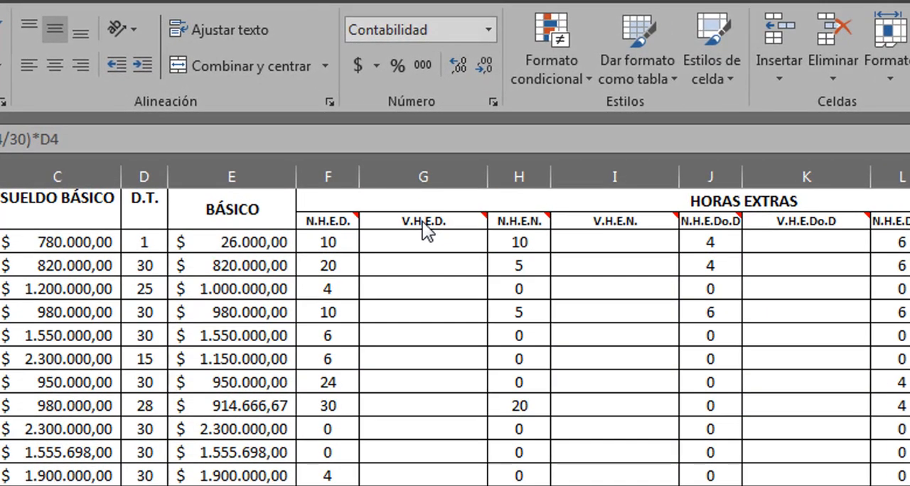
- Enter the formula =(C4/30) in the V.H.E.D. cell G4 of employee 1
{"action": "left_click", "coordinate": [423, 237]}
{"action": "left_click", "coordinate": [422, 237]}
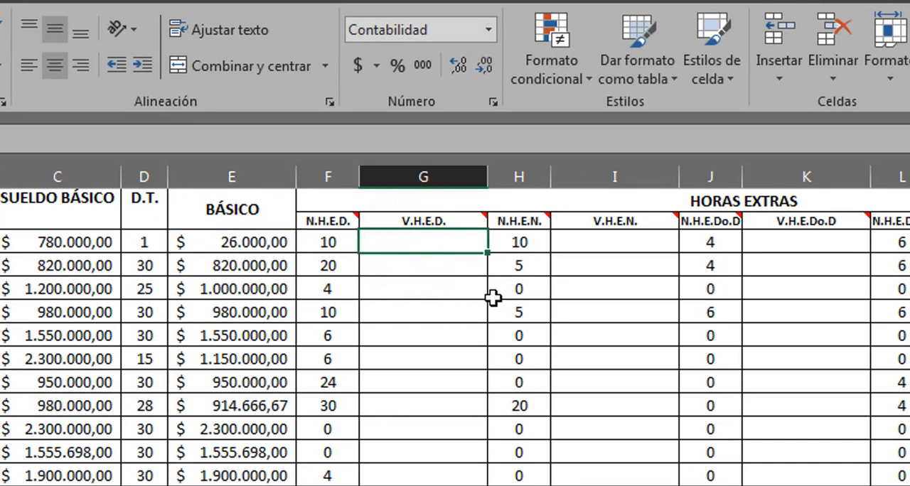
{"action": "type", "text": "="}
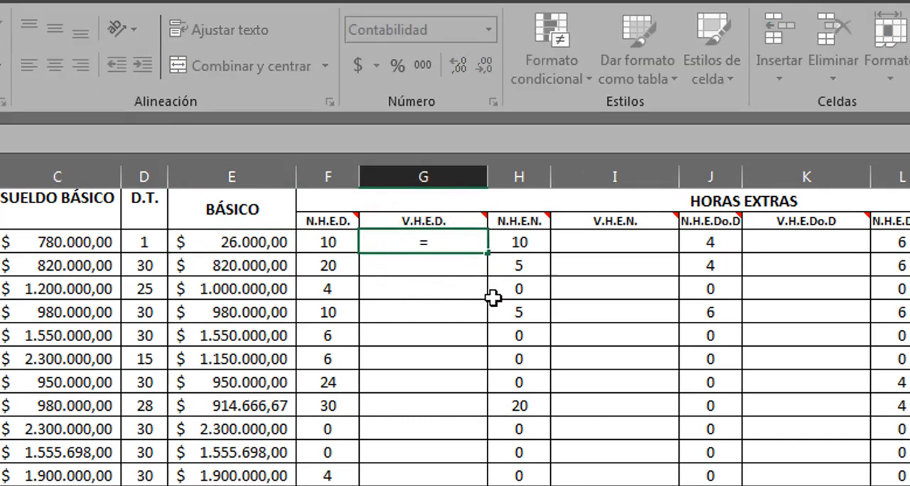
{"action": "type", "text": "("}
{"action": "key", "text": "Left"}
{"action": "key", "text": "Left"}
{"action": "key", "text": "Left"}
{"action": "key", "text": "Left"}
{"action": "key", "text": "Left"}
{"action": "key", "text": "Right"}
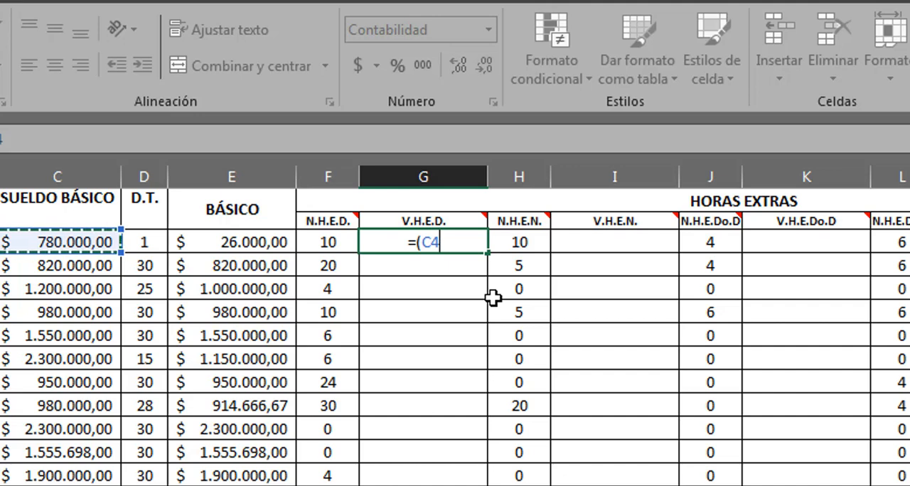
{"action": "type", "text": "/"}
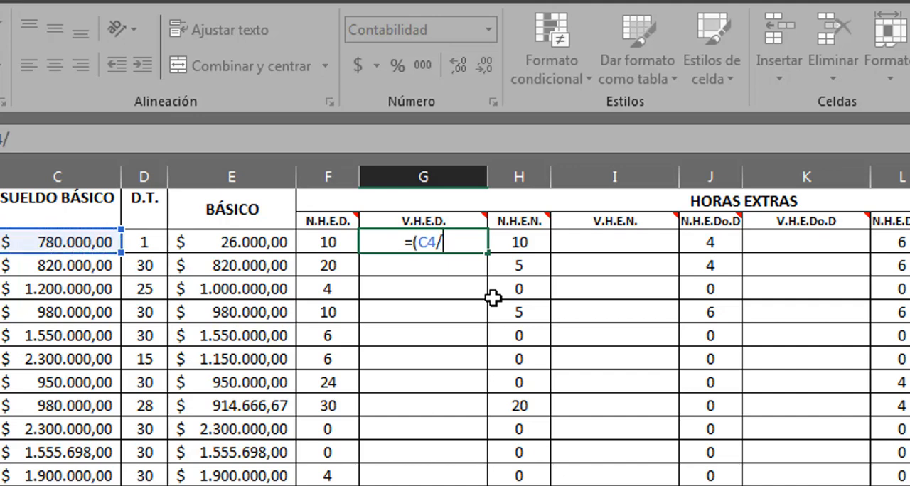
{"action": "type", "text": "30)"}
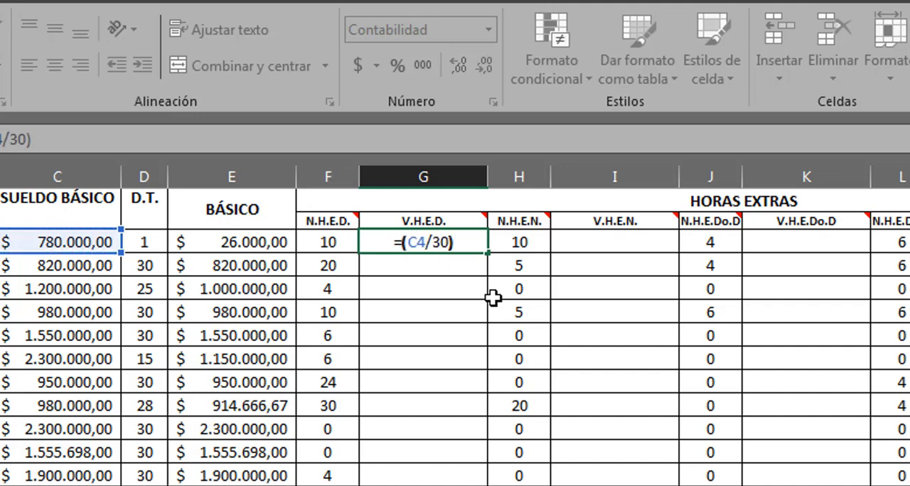
{"action": "key", "text": "Return"}
- Extend the V.H.E.D. formula in cell G4 with a division by 8 hours so it reads =(C4/30/8)
{"action": "key", "text": "Up"}
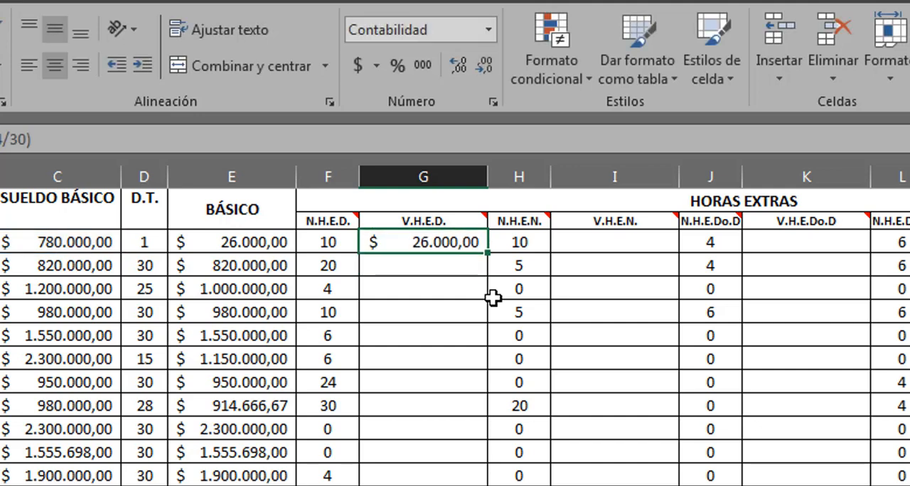
{"action": "key", "text": "F2"}
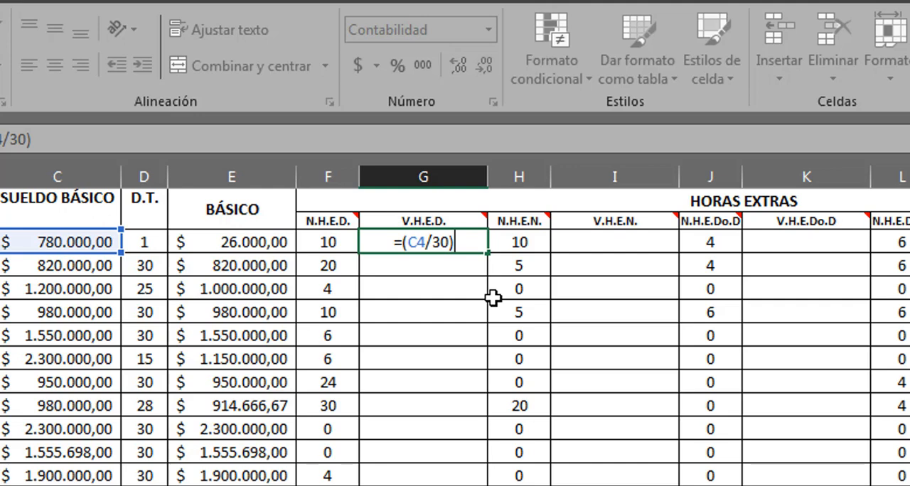
{"action": "key", "text": "BackSpace"}
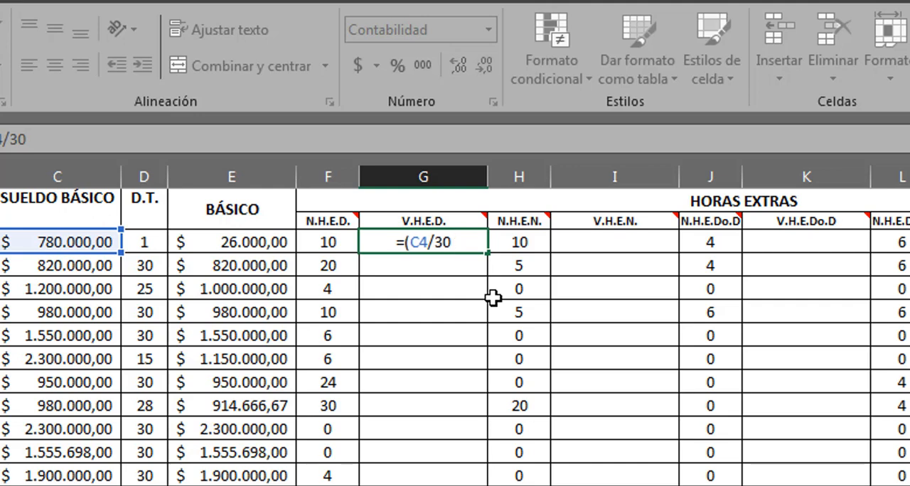
{"action": "type", "text": "/8"}
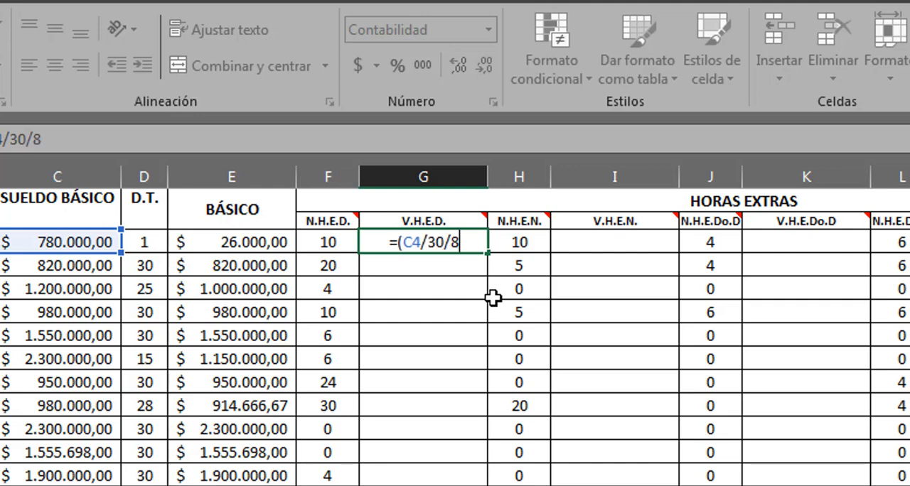
{"action": "type", "text": ")"}
{"action": "key", "text": "Return"}
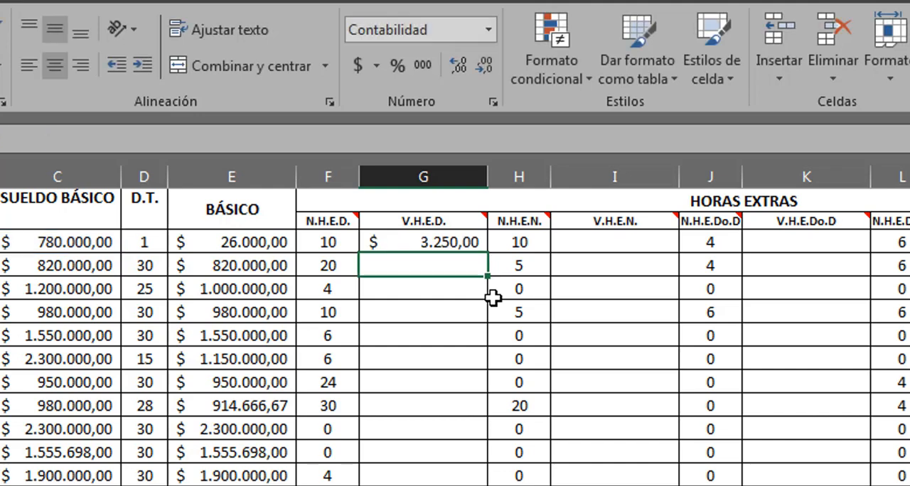
{"action": "key", "text": "Up"}
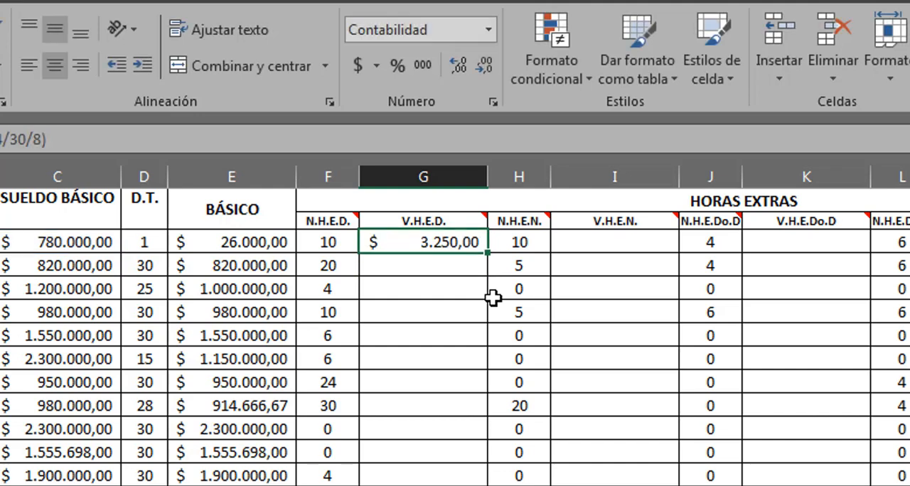
{"action": "key", "text": "Left"}
{"action": "key", "text": "Left"}
{"action": "key", "text": "Left"}
{"action": "key", "text": "Left"}
{"action": "key", "text": "Right"}
{"action": "key", "text": "Right"}
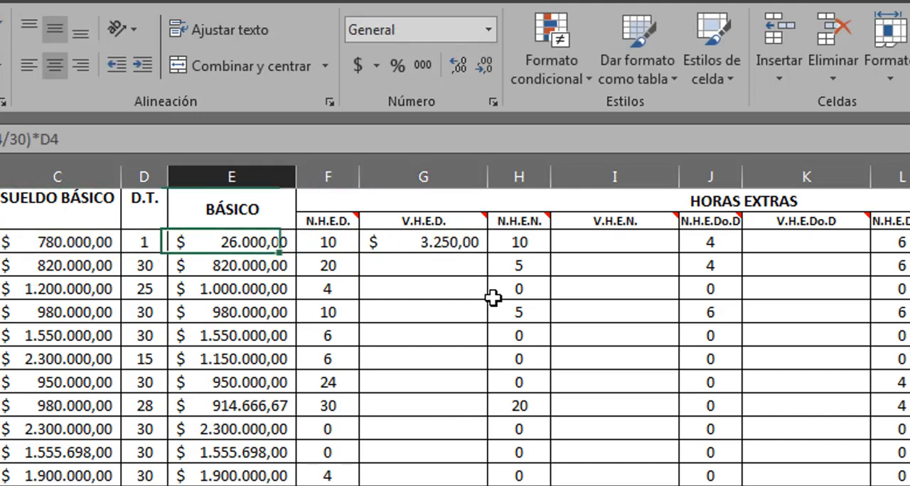
{"action": "key", "text": "Right"}
{"action": "key", "text": "Right"}
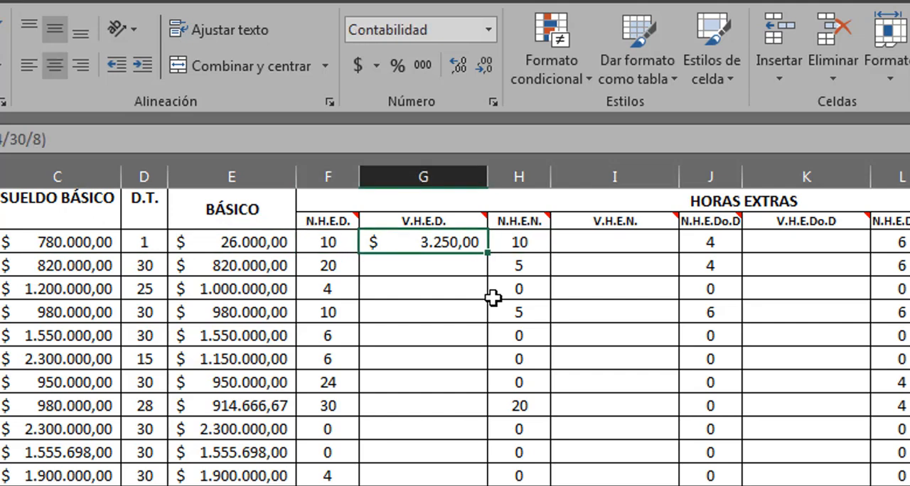
- Replace the 30/8 divisor in the V.H.E.D. formula of cell G4 with 240 so it reads =(C4/240)
{"action": "key", "text": "F2"}
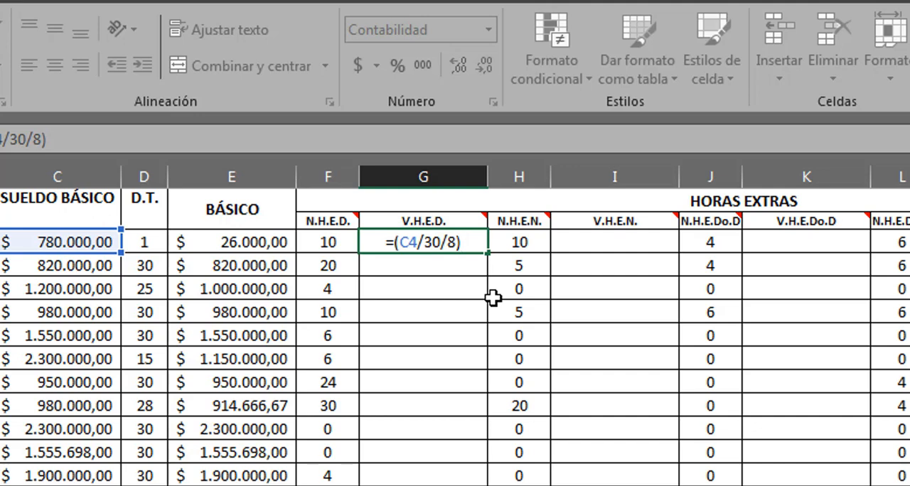
{"action": "key", "text": "Left"}
{"action": "key", "text": "Left"}
{"action": "key", "text": "Left"}
{"action": "key", "text": "Left"}
{"action": "key", "text": "Right"}
{"action": "key", "text": "Left"}
{"action": "key", "text": "Right"}
{"action": "key", "text": "Right"}
{"action": "key", "text": "Left"}
{"action": "key", "text": "Left"}
{"action": "key", "text": "Left"}
{"action": "key", "text": "shift+Right"}
{"action": "key", "text": "shift+Right"}
{"action": "key", "text": "shift+Right"}
{"action": "key", "text": "shift+Right"}
{"action": "key", "text": "shift+Right"}
{"action": "key", "text": "shift+Left"}
{"action": "type", "text": "2"}
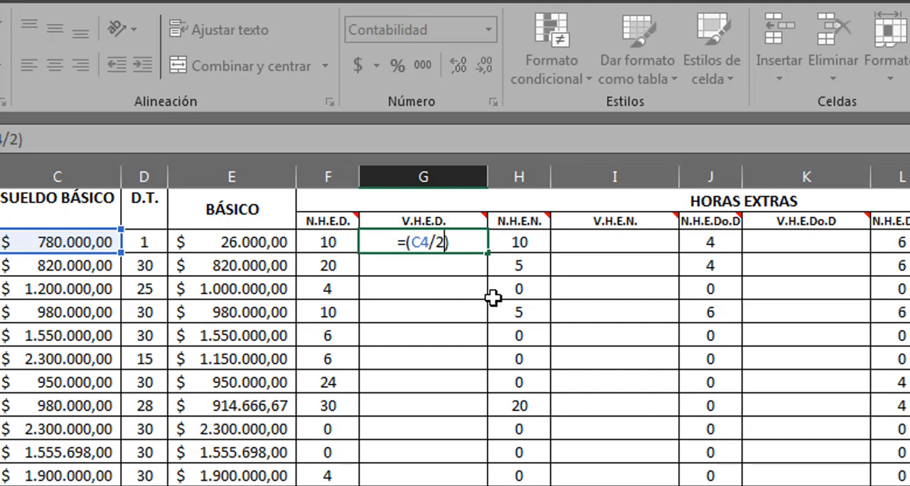
{"action": "type", "text": "40"}
{"action": "key", "text": "Return"}
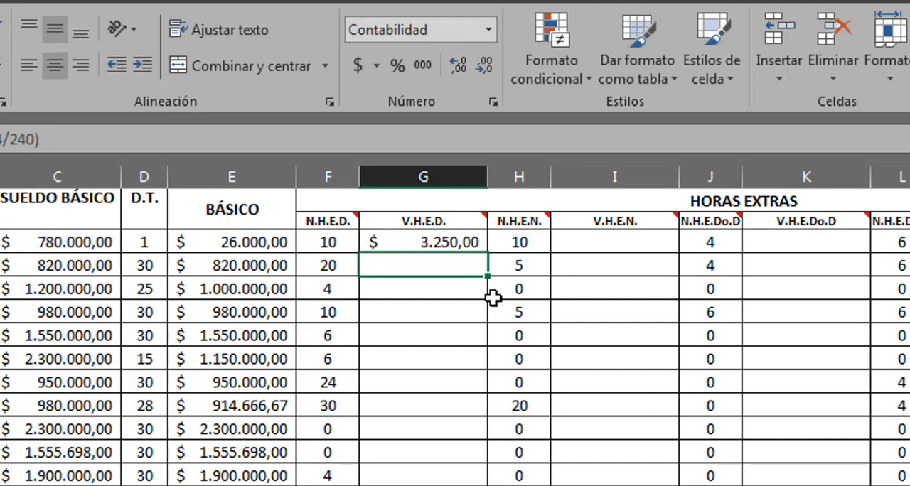
{"action": "key", "text": "Up"}
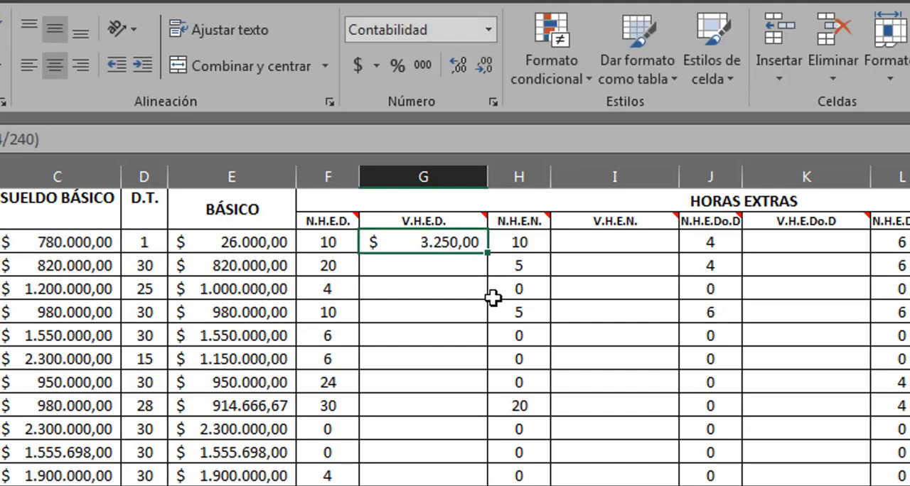
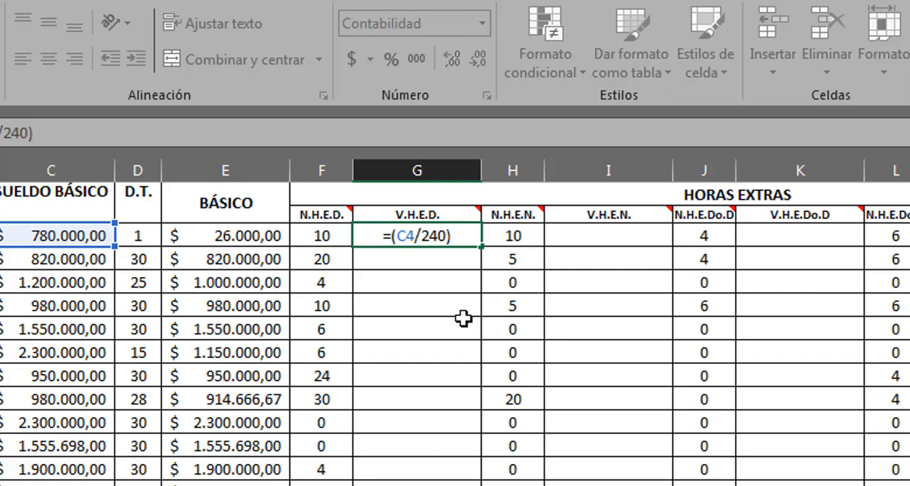
- Extend the V.H.E.D. formula in cell G4 with a multiplication by 125% so it reads =(C4/240)*125%
{"action": "type", "text": "*"}
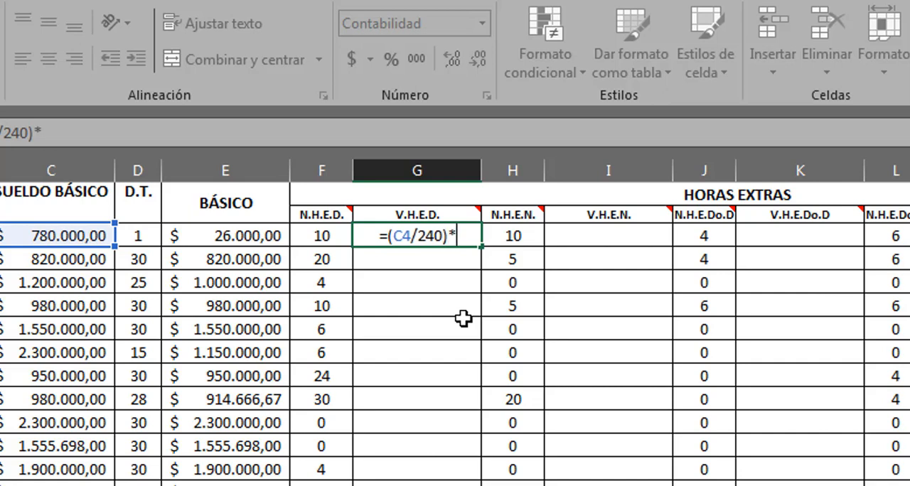
{"action": "type", "text": "125"}
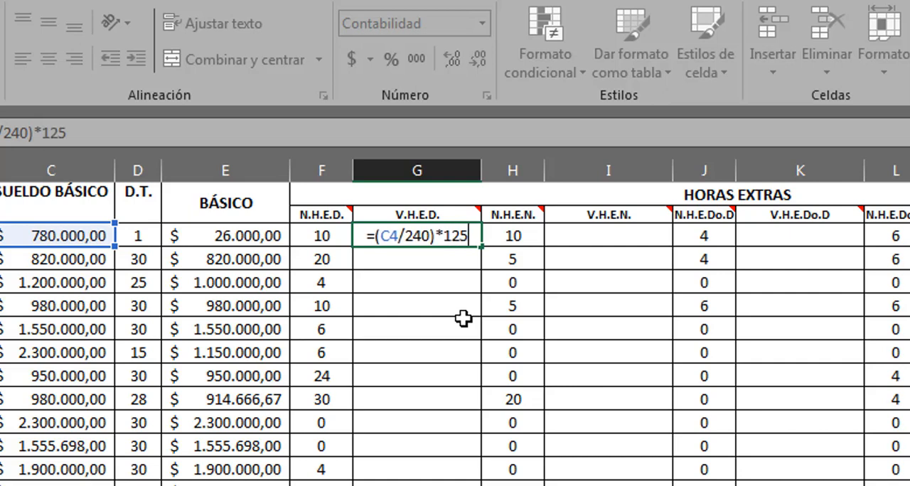
{"action": "type", "text": "%"}
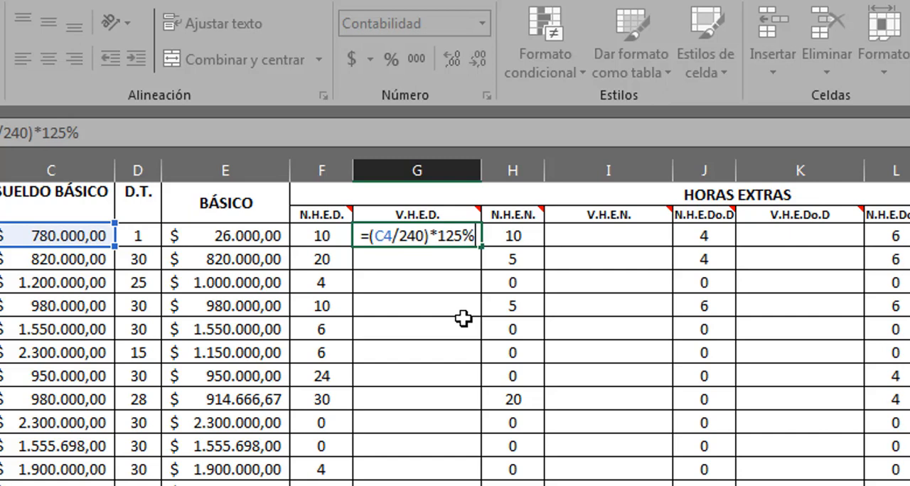
- Change the percentage in the V.H.E.D. formula of cell G4 to 100% and enter the formula
{"action": "key", "text": "Left"}
{"action": "key", "text": "Left"}
{"action": "key", "text": "shift+Right"}
{"action": "key", "text": "shift+Right"}
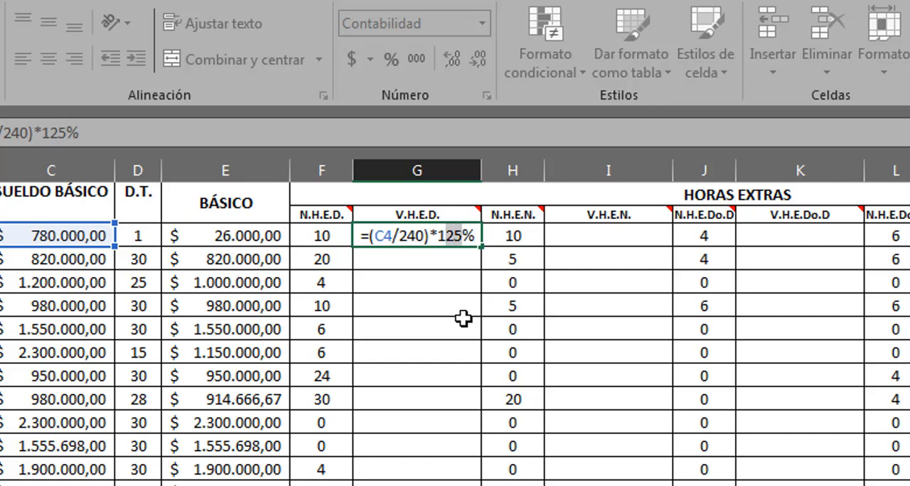
{"action": "type", "text": "00"}
{"action": "key", "text": "Return"}
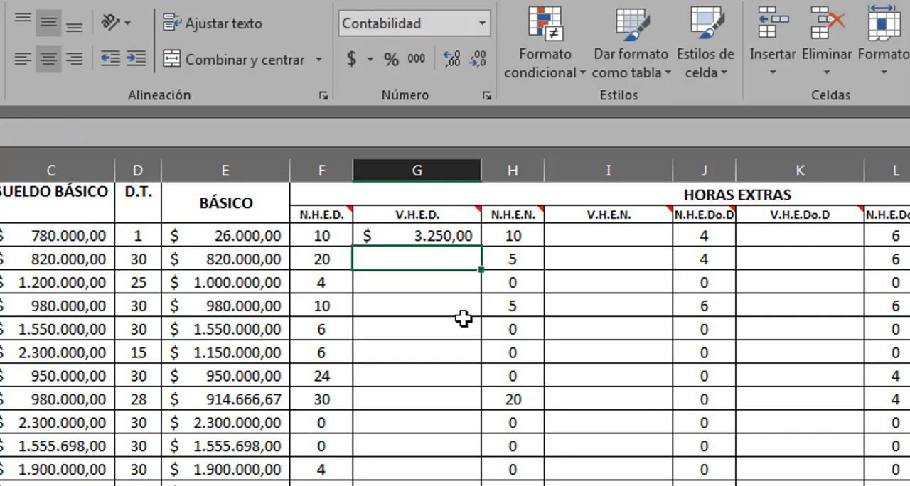
- Set the percentage in the V.H.E.D. formula of cell G4 to 125%
{"action": "key", "text": "Up"}
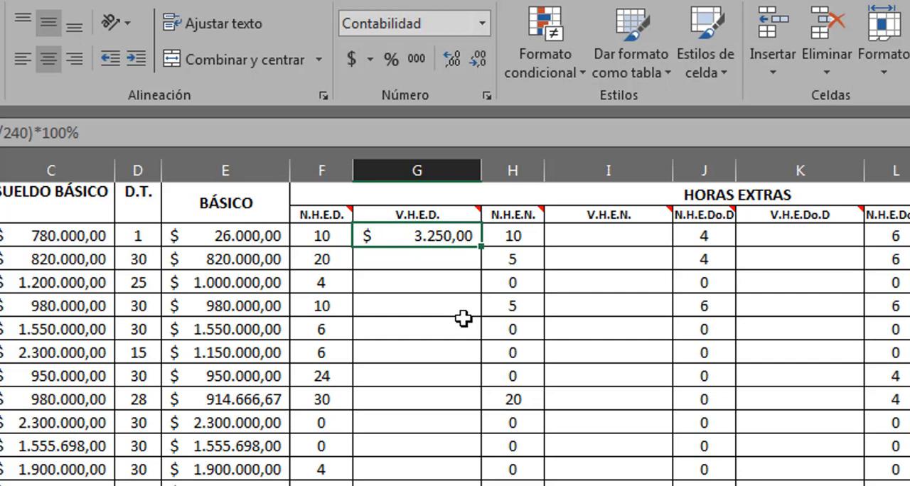
{"action": "key", "text": "F2"}
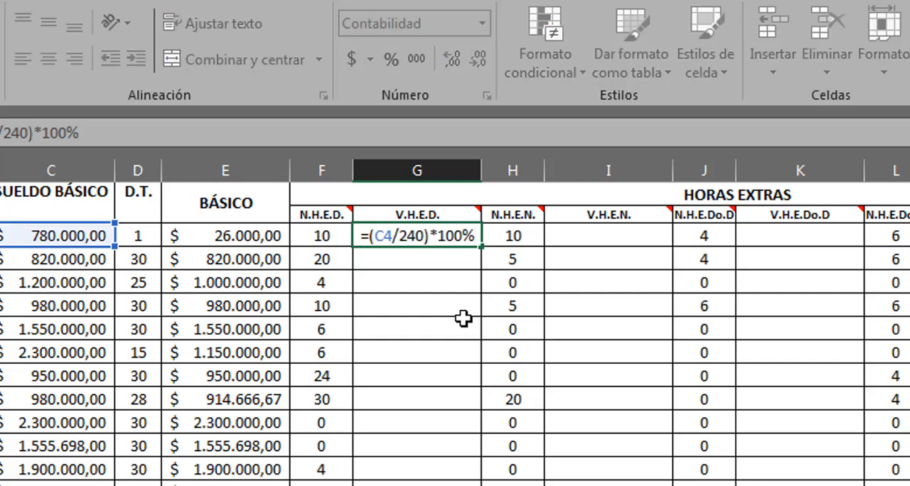
{"action": "key", "text": "Left"}
{"action": "key", "text": "Left"}
{"action": "key", "text": "Left"}
{"action": "key", "text": "shift+Right"}
{"action": "key", "text": "shift+Right"}
{"action": "type", "text": "25"}
{"action": "key", "text": "Return"}
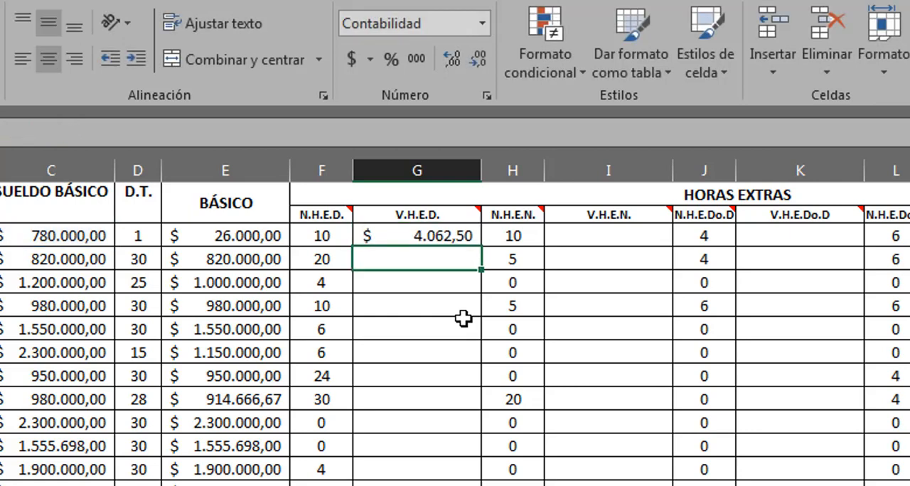
- Replace the percentage in the V.H.E.D. formula of cell G4 with the decimal factor 1,25 so it reads =(C4/240)*1,25
{"action": "key", "text": "Up"}
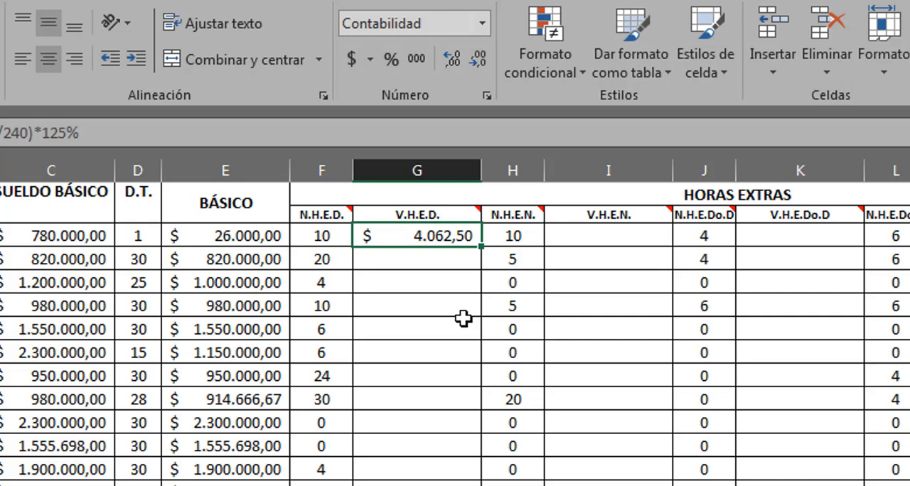
{"action": "key", "text": "F2"}
{"action": "key", "text": "BackSpace"}
{"action": "key", "text": "BackSpace"}
{"action": "key", "text": "BackSpace"}
{"action": "key", "text": "BackSpace"}
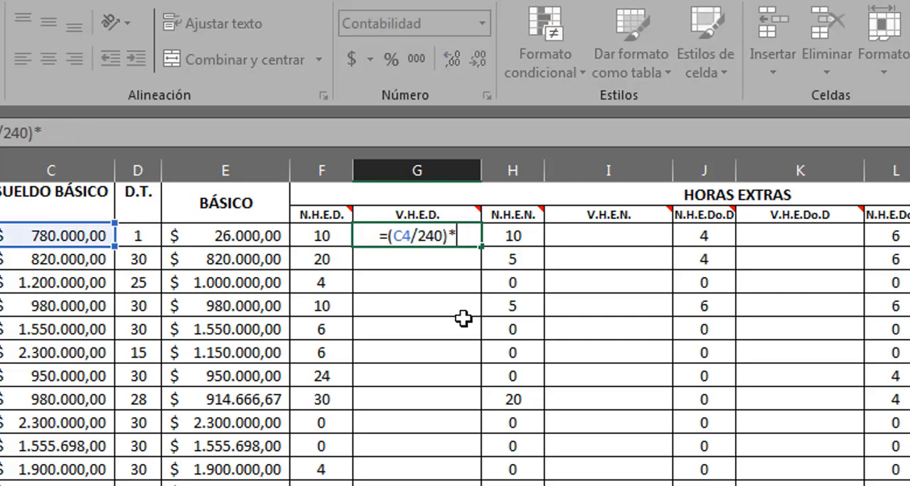
{"action": "type", "text": "1,25"}
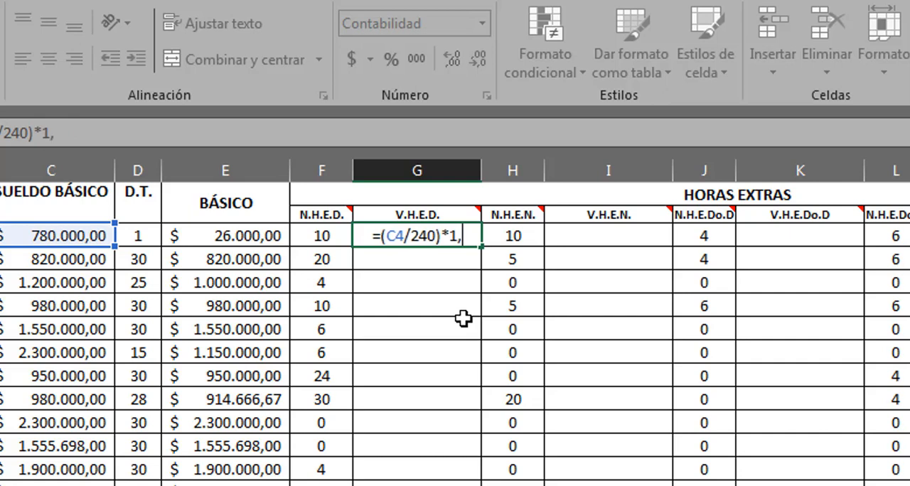
- Examine the whole and decimal parts of the 1,25 factor in the G4 formula, and confirm the cell
{"action": "key", "text": "Left"}
{"action": "key", "text": "Left"}
{"action": "key", "text": "Left"}
{"action": "key", "text": "Left"}
{"action": "key", "text": "Left"}
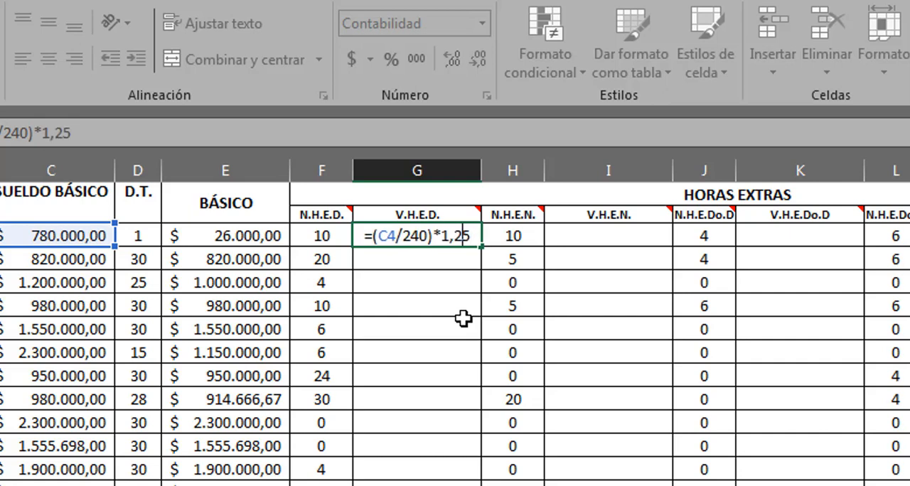
{"action": "key", "text": "Right"}
{"action": "key", "text": "shift+Right"}
{"action": "key", "text": "Right"}
{"action": "key", "text": "Right"}
{"action": "key", "text": "shift+Right"}
{"action": "key", "text": "shift+Right"}
{"action": "key", "text": "Left"}
{"action": "key", "text": "Left"}
{"action": "key", "text": "Left"}
{"action": "key", "text": "Left"}
{"action": "key", "text": "shift+Right"}
{"action": "key", "text": "shift+Right"}
{"action": "key", "text": "shift+Right"}
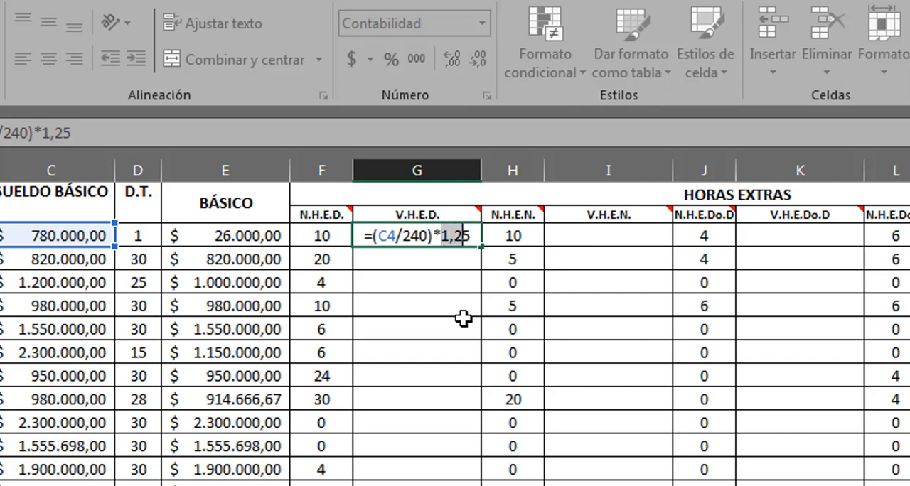
{"action": "key", "text": "shift+Right"}
{"action": "key", "text": "Right"}
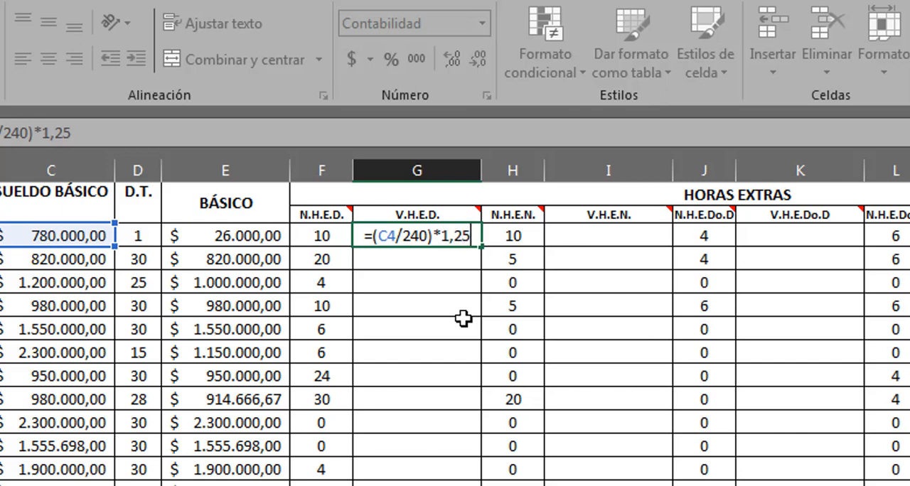
{"action": "key", "text": "Return"}
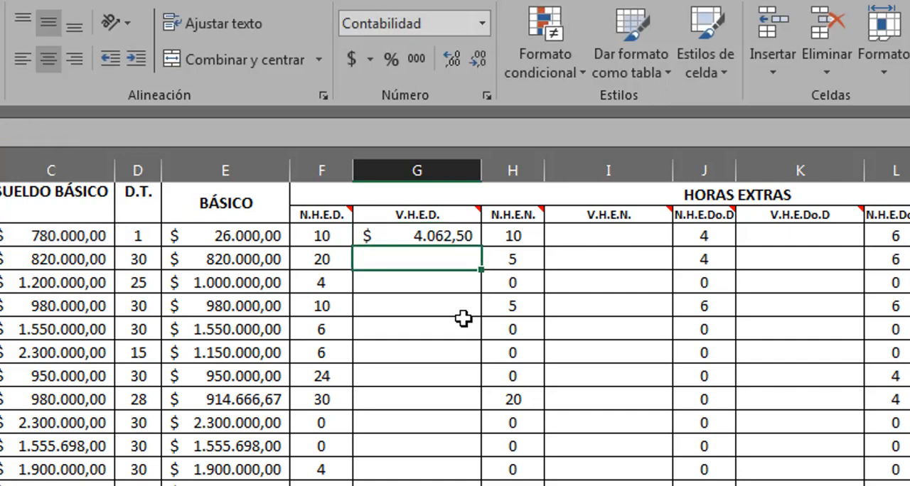
- Multiply the V.H.E.D. formula in cell G4 by the N.H.E.D. hours so it reads =(C4/240)*1,25*F4
{"action": "key", "text": "Up"}
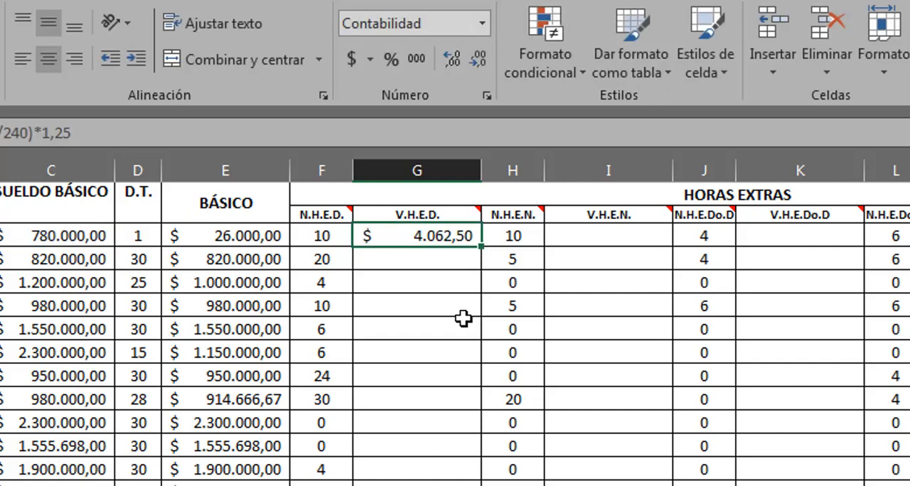
{"action": "key", "text": "F2"}
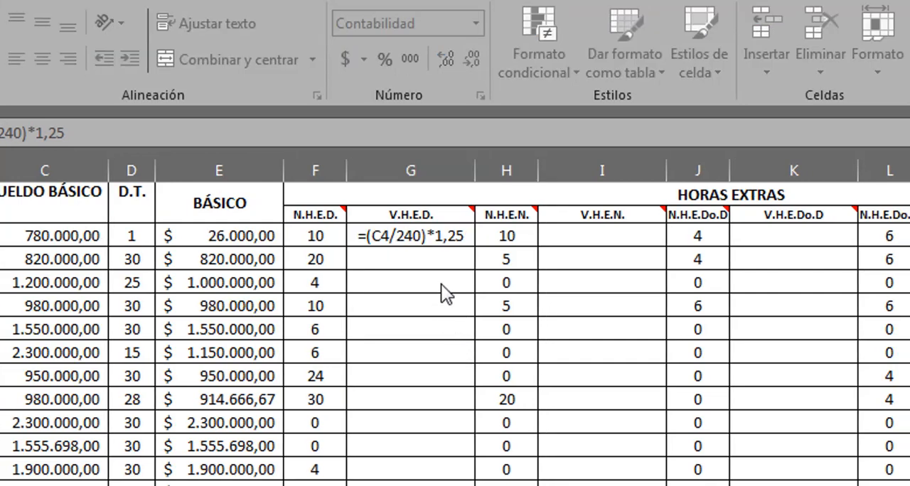
{"action": "left_click", "coordinate": [472, 236]}
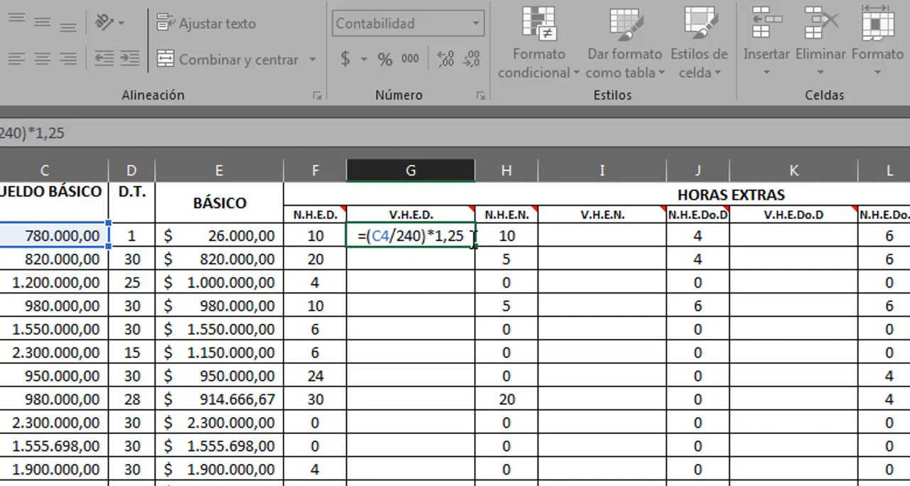
{"action": "type", "text": "*"}
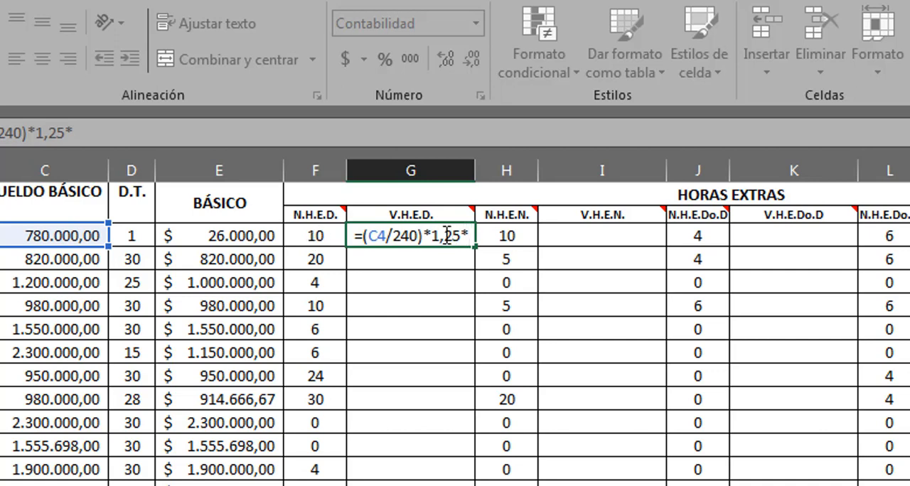
{"action": "left_click", "coordinate": [318, 239]}
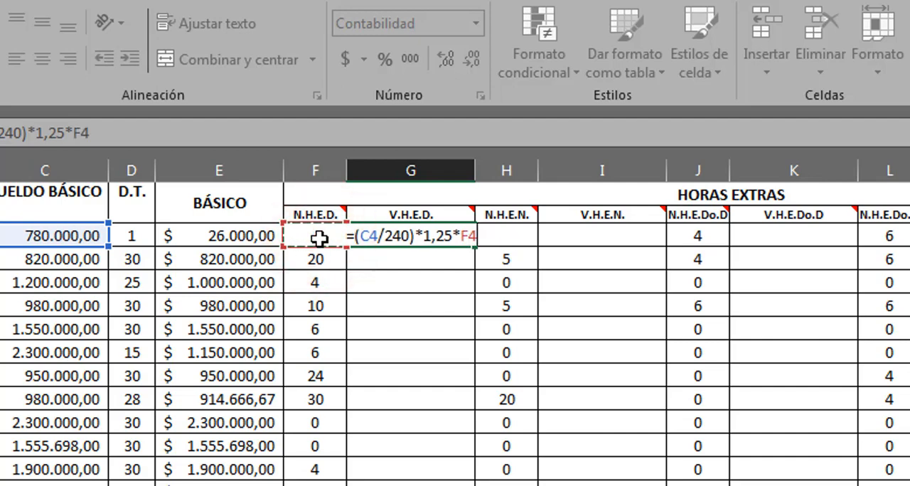
{"action": "key", "text": "Return"}
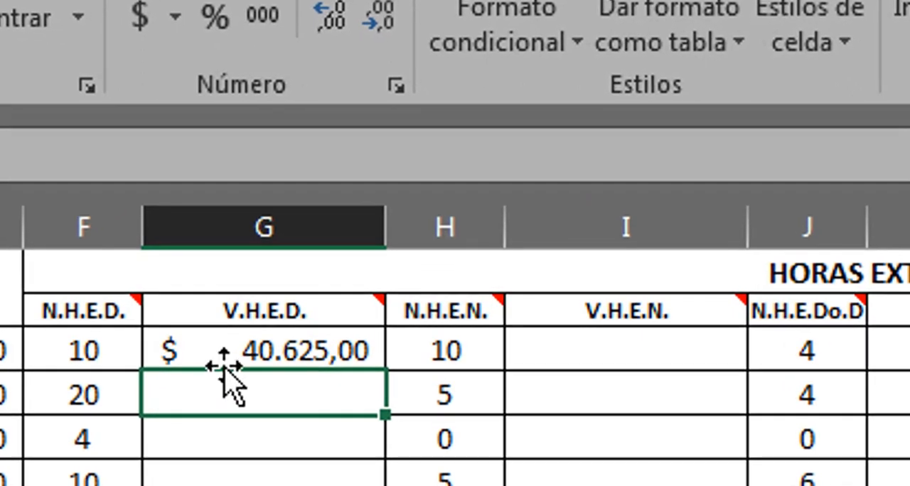
- Review the C4/240, 1,25 and F4 parts of the V.H.E.D. formula in cell G4
{"action": "left_click", "coordinate": [359, 257]}
{"action": "double_click", "coordinate": [227, 350]}
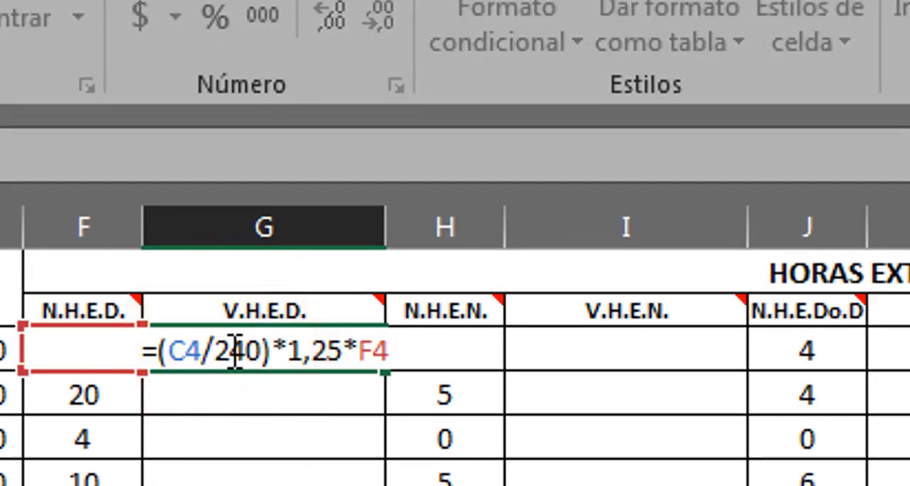
{"action": "left_click_drag", "start_coordinate": [262, 352], "coordinate": [187, 350]}
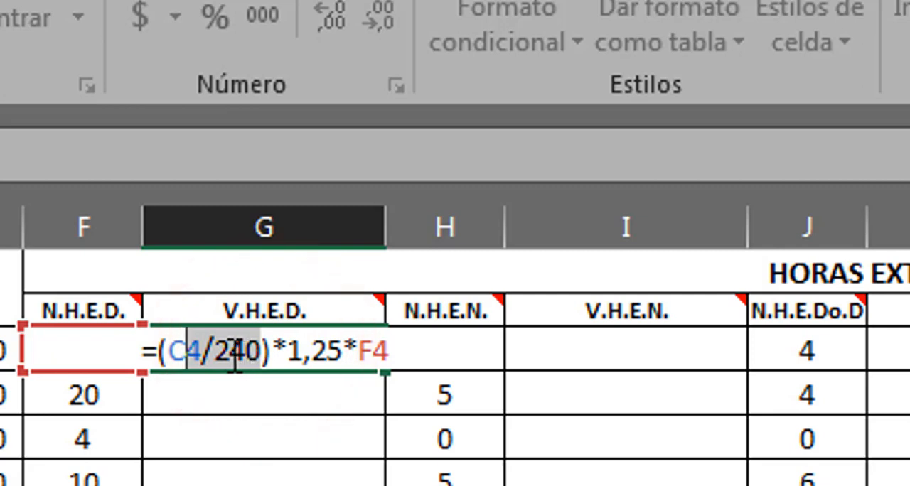
{"action": "key", "text": "shift+Left"}
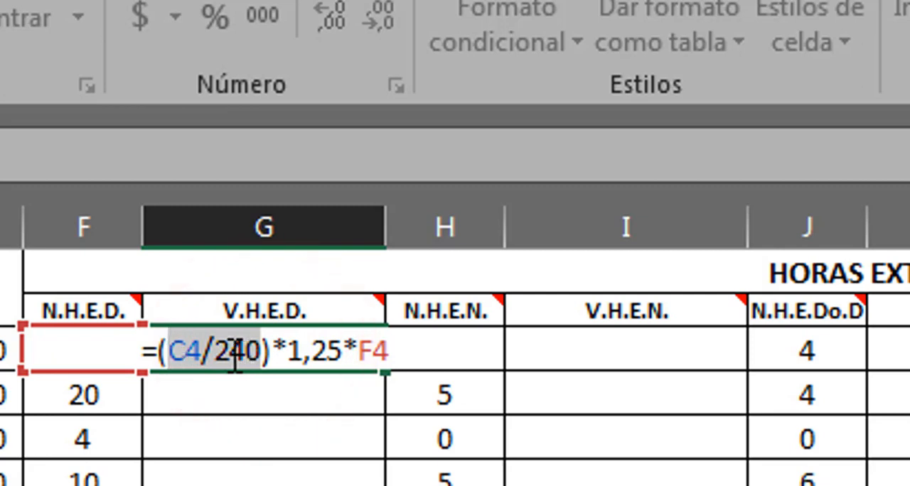
{"action": "key", "text": "Right"}
{"action": "key", "text": "Right"}
{"action": "key", "text": "Right"}
{"action": "key", "text": "Right"}
{"action": "key", "text": "Right"}
{"action": "key", "text": "Right"}
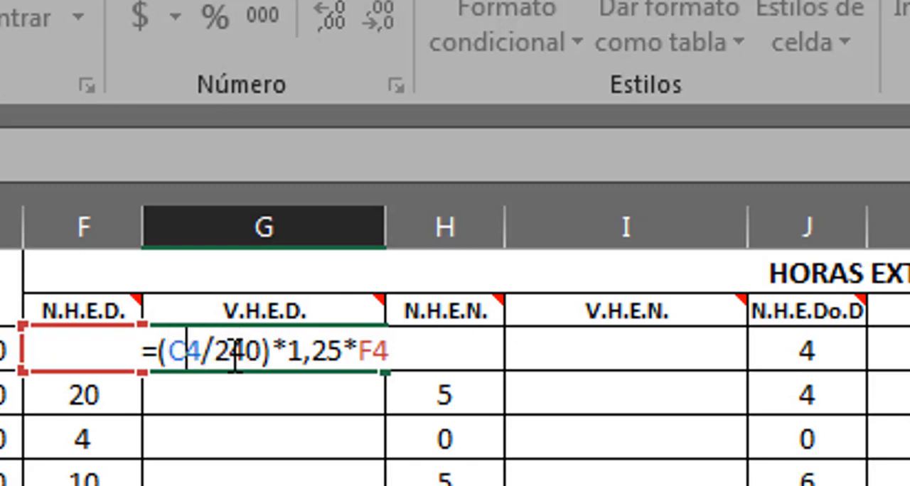
{"action": "key", "text": "Right"}
{"action": "key", "text": "Right"}
{"action": "key", "text": "Right"}
{"action": "key", "text": "Left"}
{"action": "key", "text": "shift+Right"}
{"action": "key", "text": "shift+Right"}
{"action": "key", "text": "shift+Right"}
{"action": "key", "text": "shift+Right"}
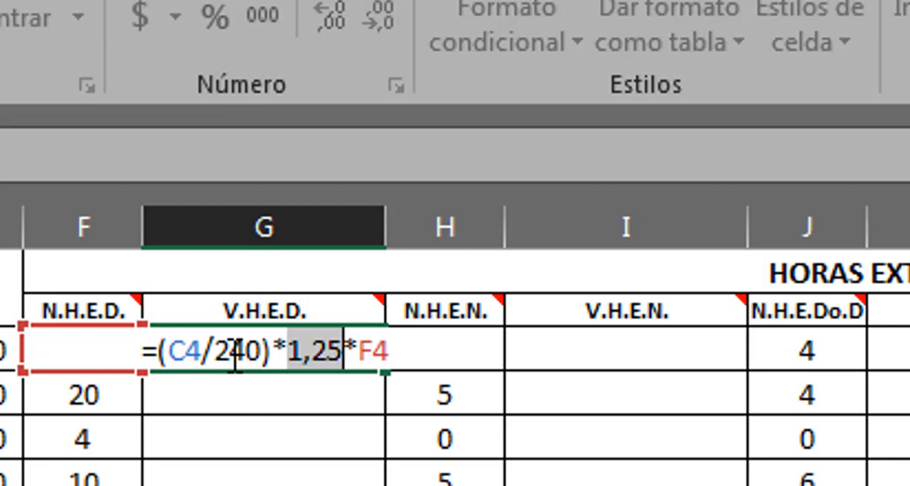
{"action": "key", "text": "Right"}
{"action": "key", "text": "Right"}
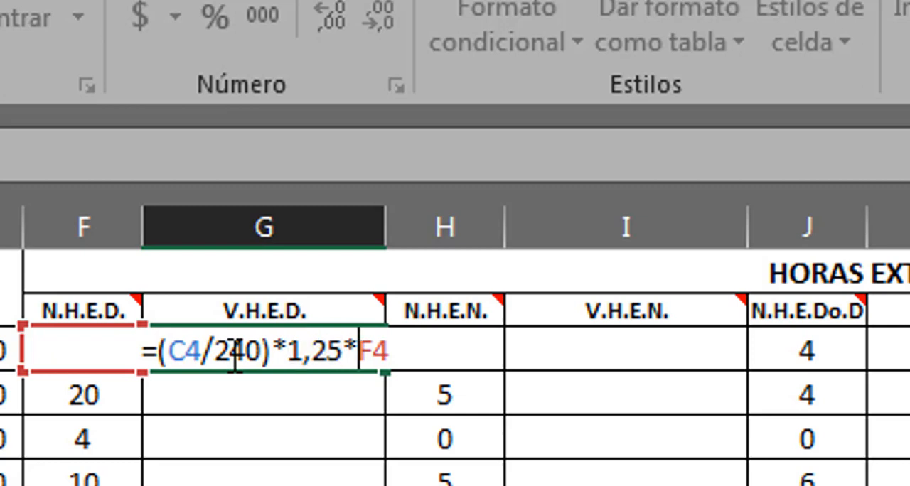
{"action": "key", "text": "shift+Right"}
{"action": "key", "text": "shift+Right"}
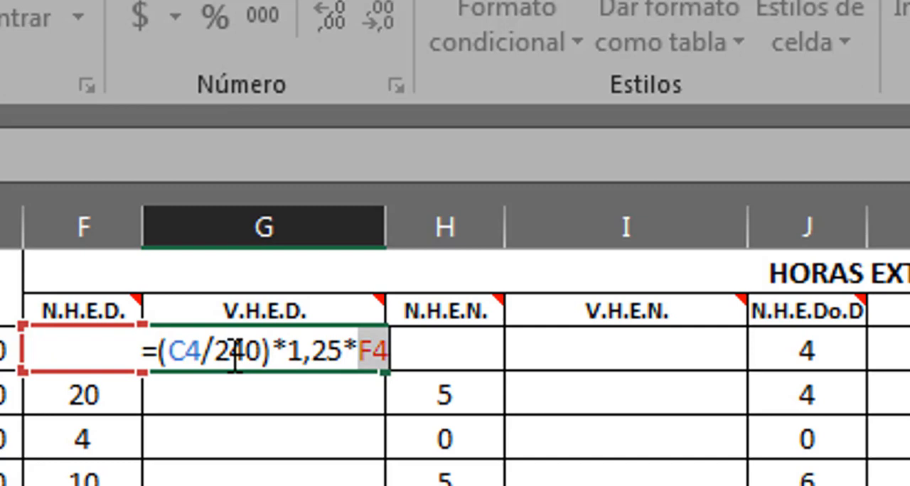
{"action": "key", "text": "Return"}
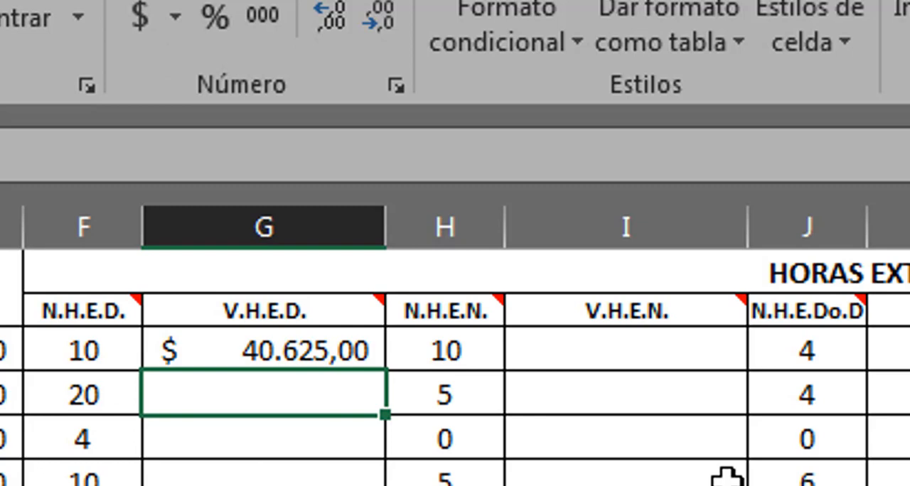
- Enter the V.H.E.D. formula =(C5/240)*1,25*F5 in cell G5 for the second employee
{"action": "key", "text": "F2"}
{"action": "type", "text": "=("}
{"action": "key", "text": "Left"}
{"action": "key", "text": "Left"}
{"action": "key", "text": "Left"}
{"action": "key", "text": "Left"}
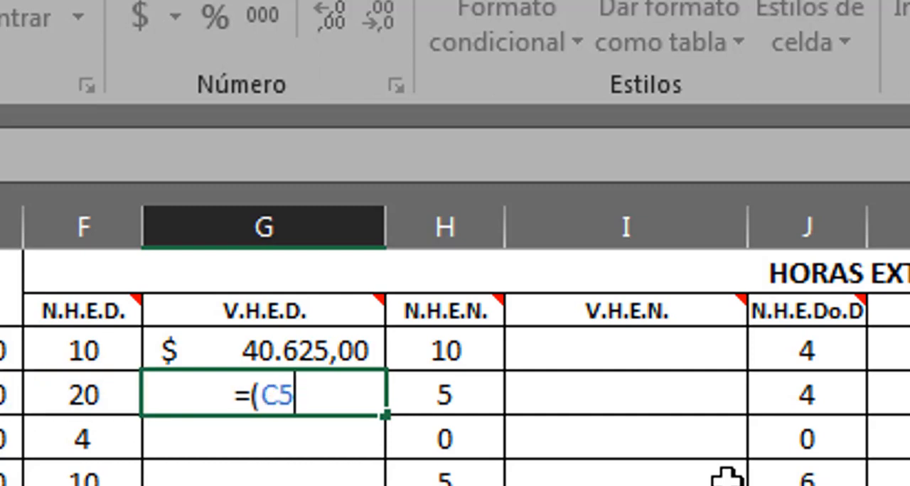
{"action": "type", "text": "/240"}
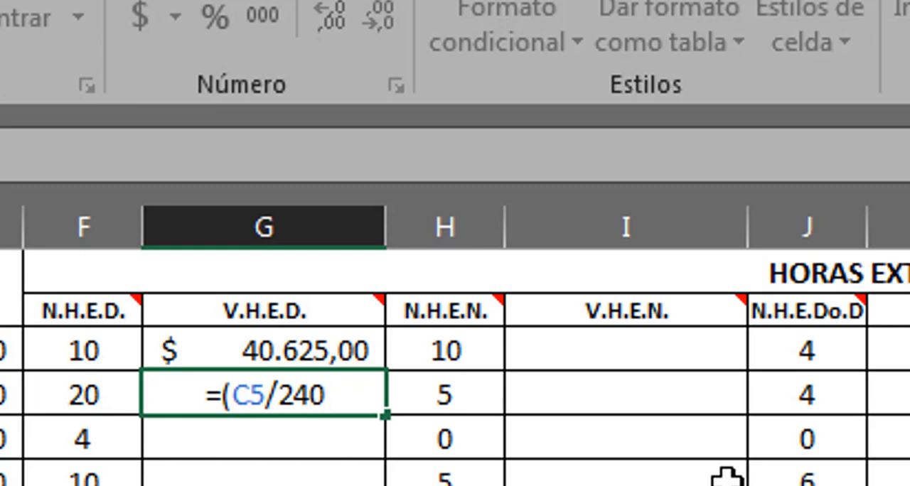
{"action": "type", "text": ")*"}
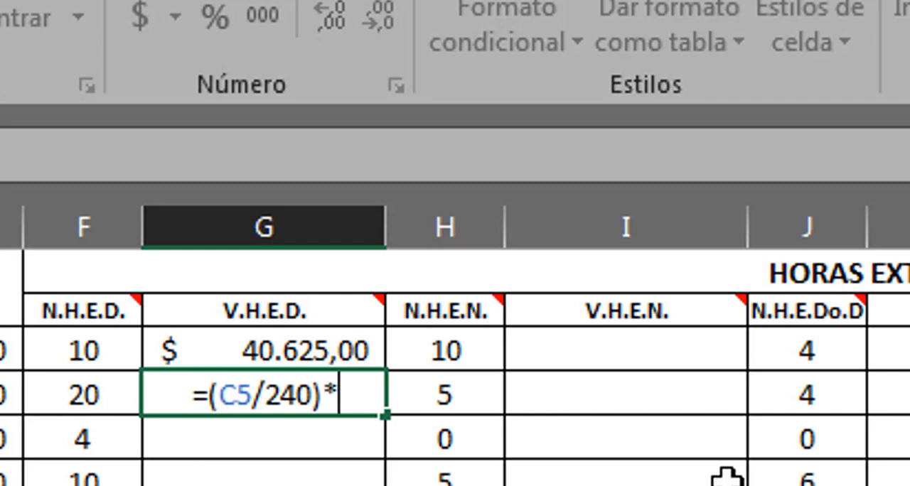
{"action": "type", "text": "1,25"}
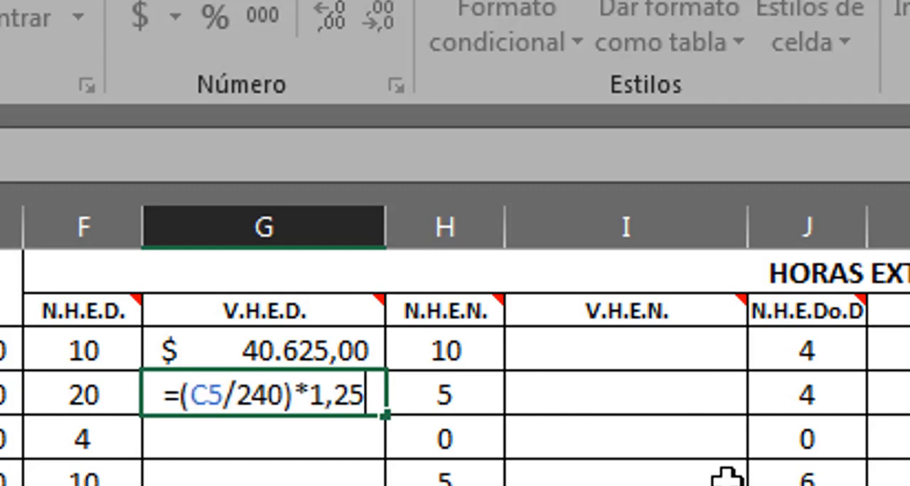
{"action": "type", "text": "*"}
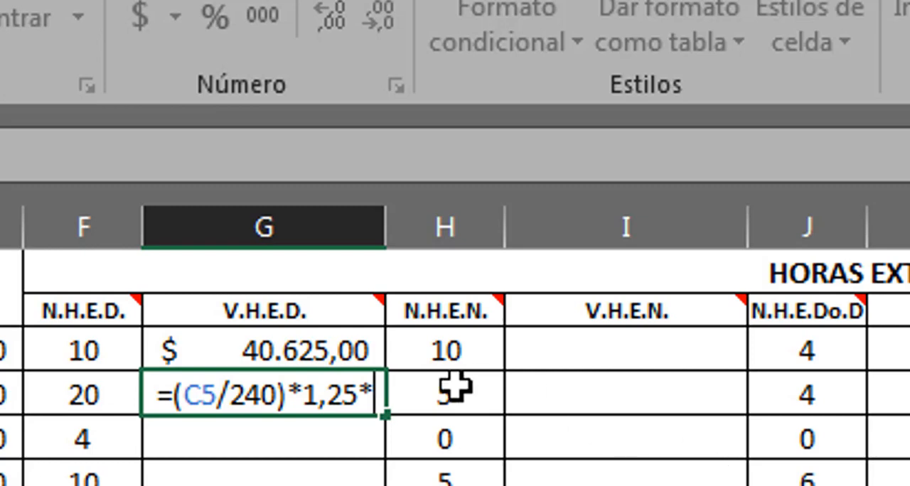
{"action": "left_click", "coordinate": [98, 400]}
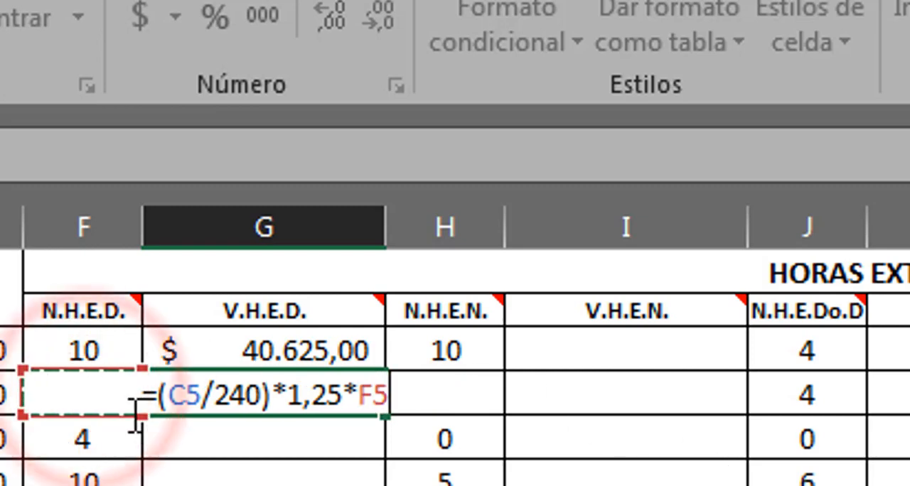
{"action": "key", "text": "Return"}
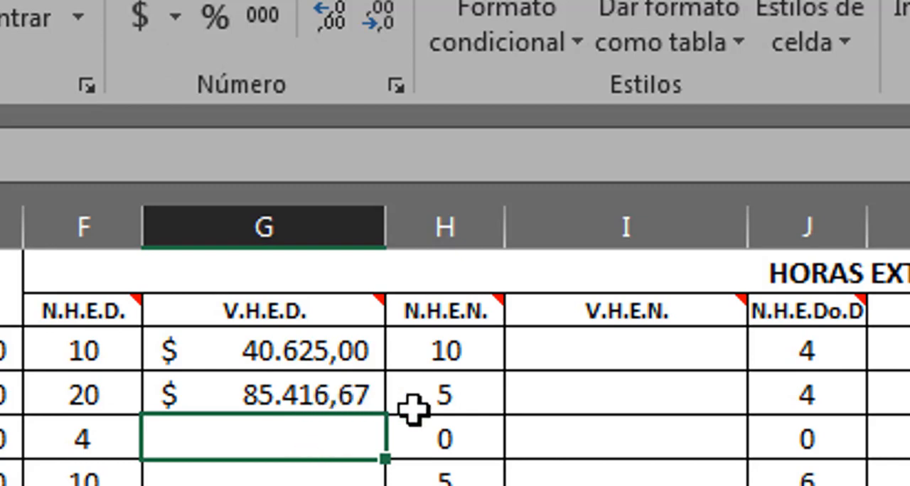
- Check the V.H.E.D. formula in cell G5 and fill it down the column to row 23
{"action": "left_click", "coordinate": [372, 398]}
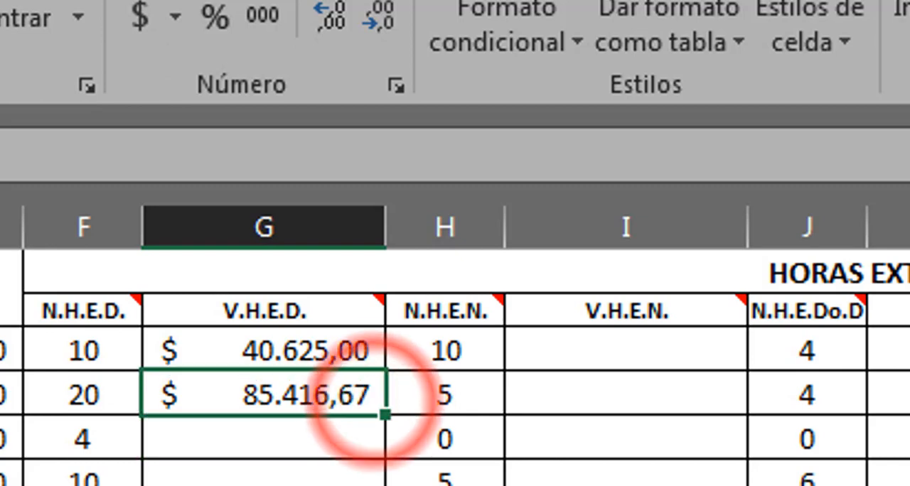
{"action": "key", "text": "F2"}
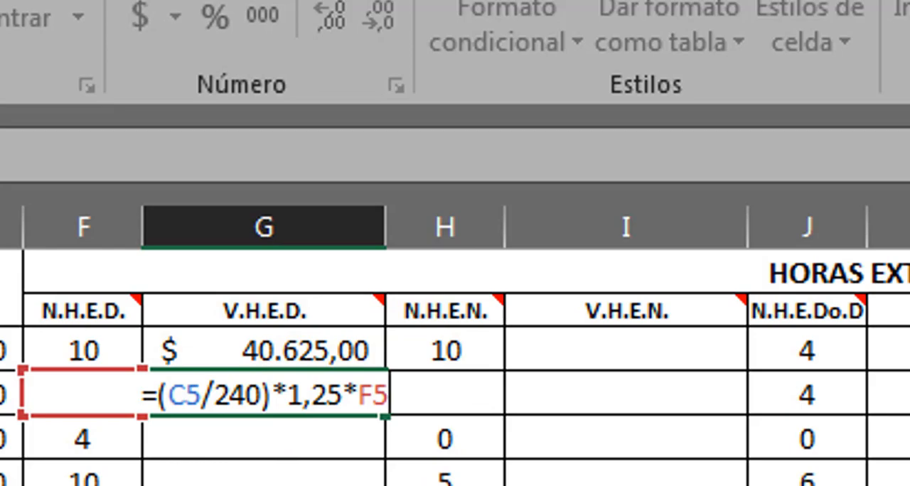
{"action": "key", "text": "Return"}
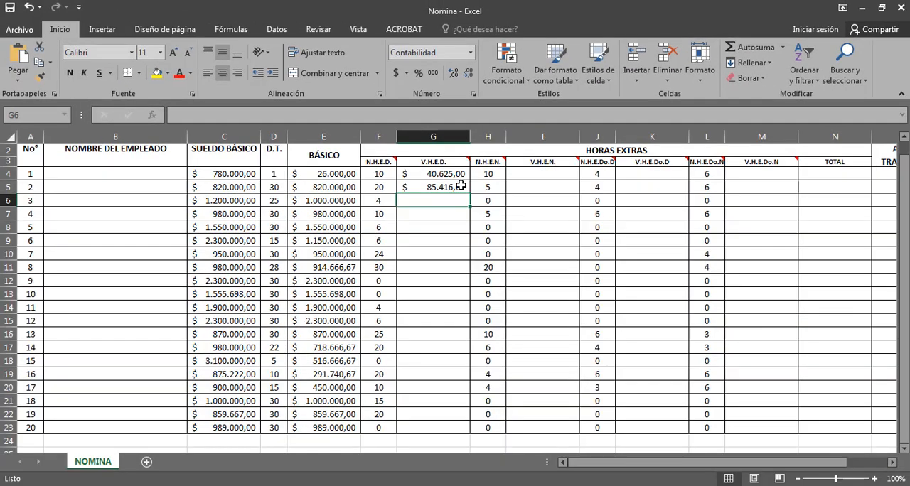
{"action": "left_click", "coordinate": [366, 406]}
{"action": "double_click", "coordinate": [469, 193]}
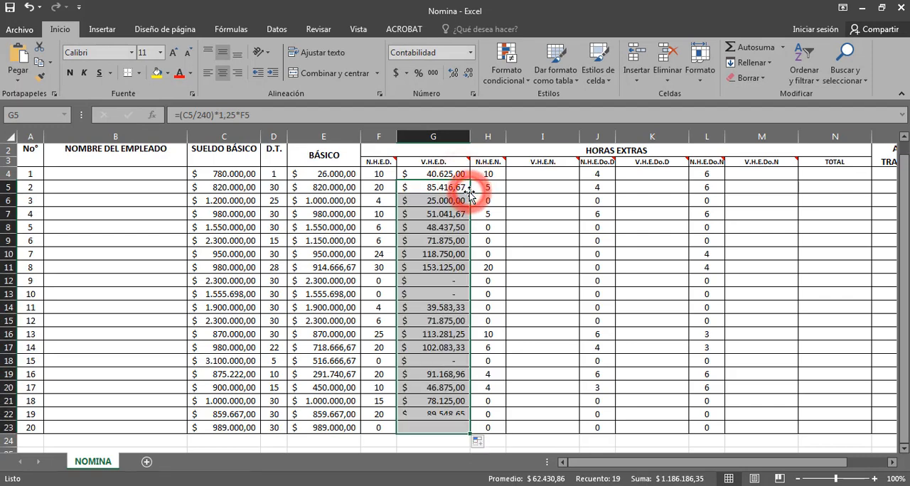
{"action": "left_click", "coordinate": [453, 281]}
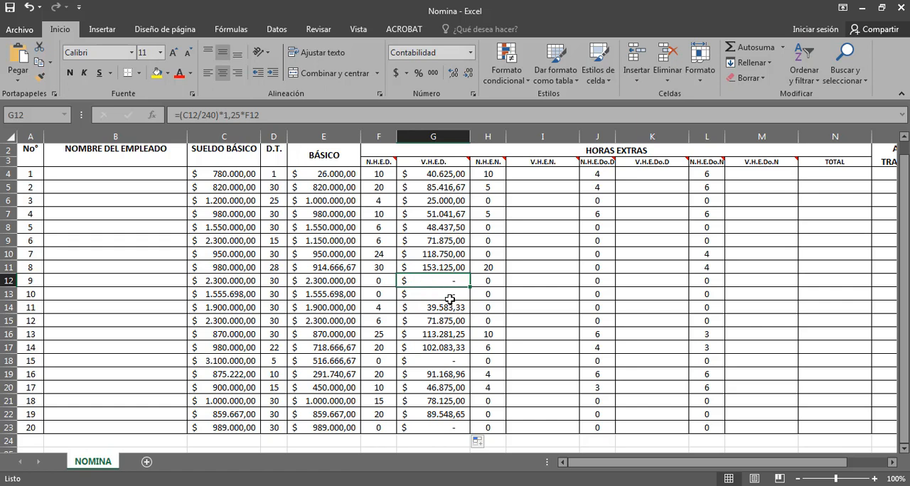
- Set the N.H.E.D. hours of employee 3 in cell F6 to 6
{"action": "left_click", "coordinate": [376, 202]}
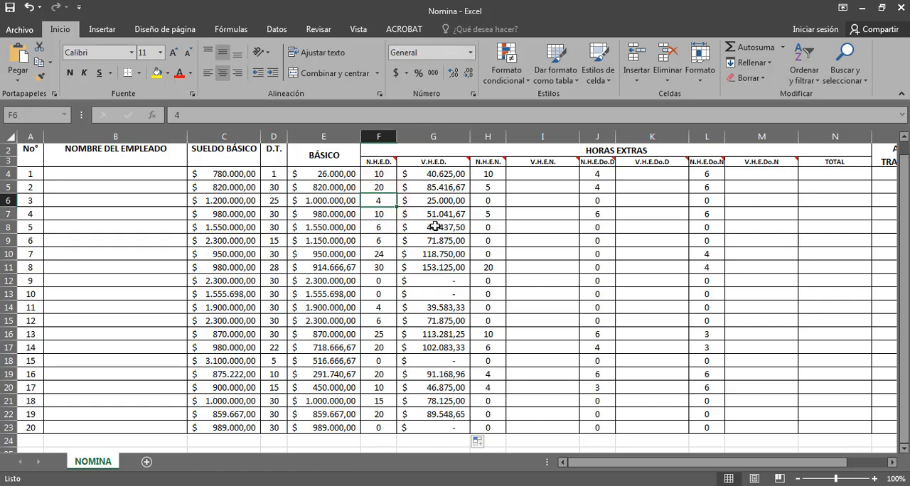
{"action": "type", "text": "6"}
{"action": "key", "text": "Return"}
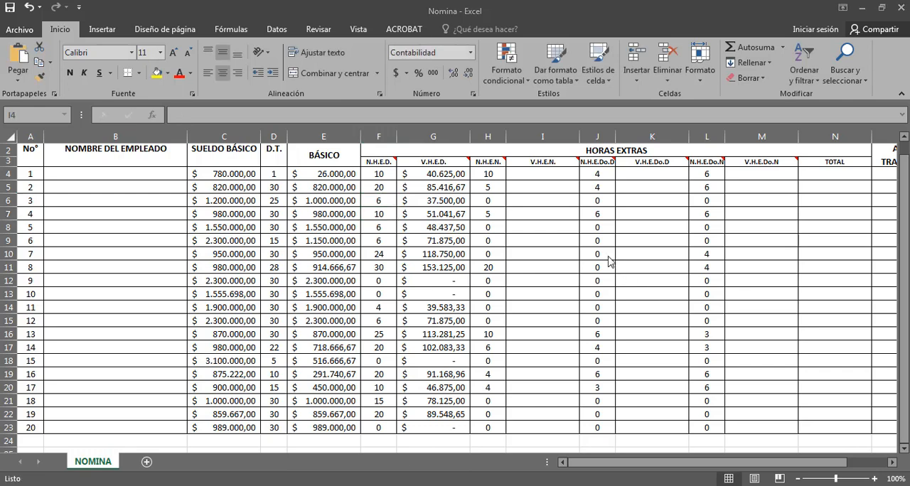
- Enter the V.H.E.N. formula =(C4/240)*1,5*H4 in cell I4 for the first employee
{"action": "left_click", "coordinate": [539, 175]}
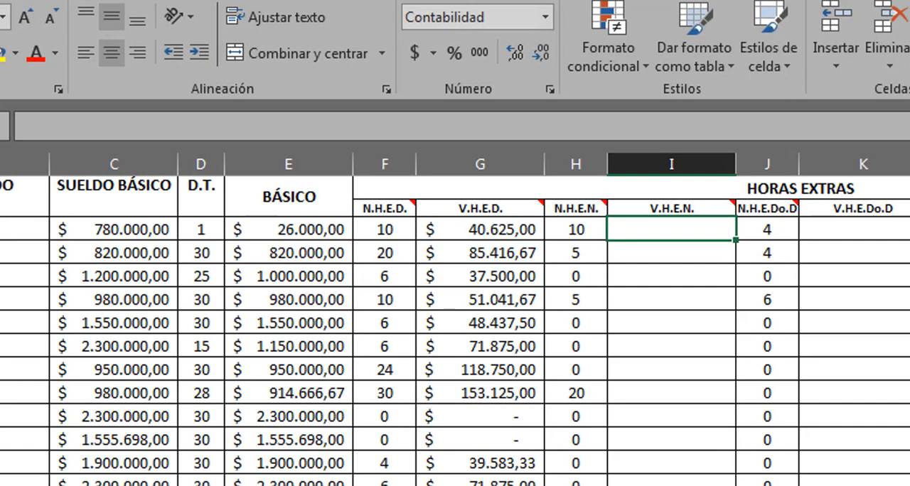
{"action": "type", "text": "=("}
{"action": "key", "text": "Left"}
{"action": "key", "text": "Left"}
{"action": "key", "text": "Left"}
{"action": "key", "text": "Left"}
{"action": "key", "text": "Left"}
{"action": "key", "text": "Left"}
{"action": "key", "text": "Left"}
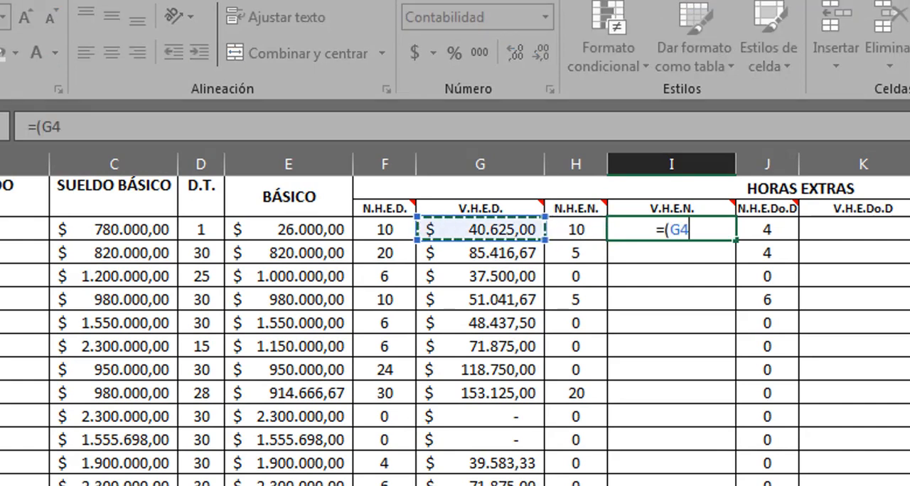
{"action": "key", "text": "Right"}
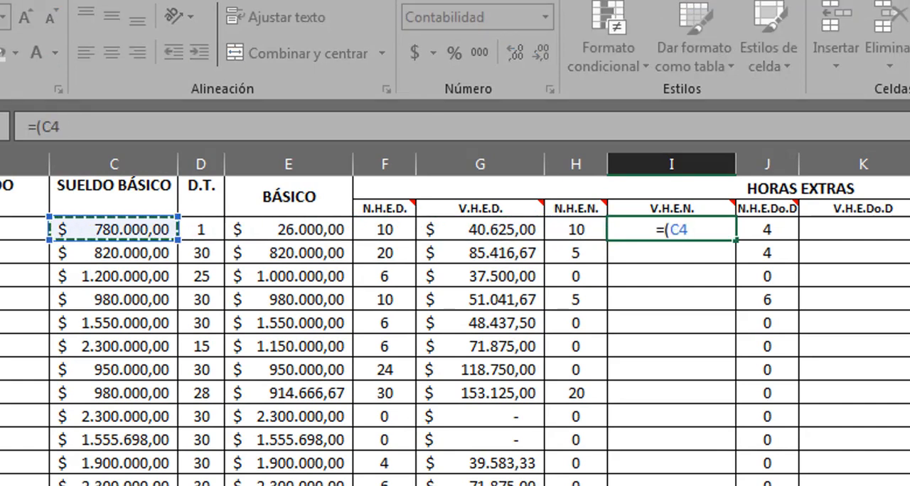
{"action": "type", "text": "/240)*"}
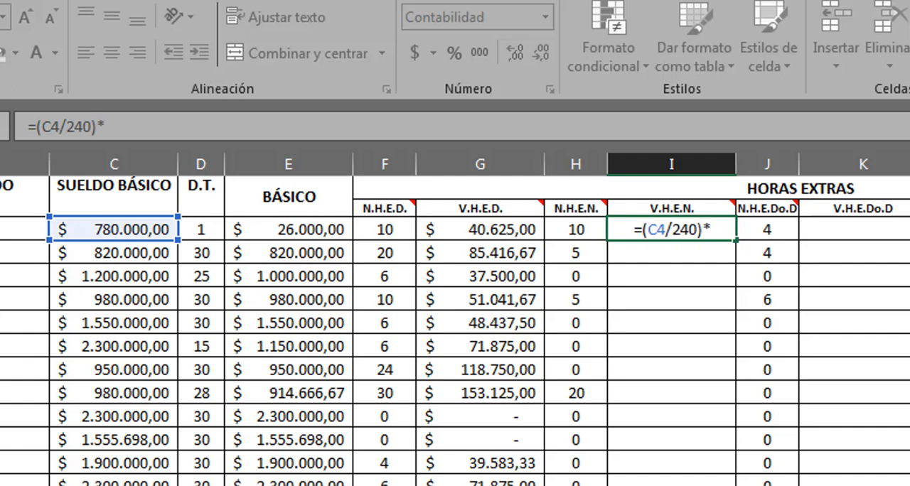
{"action": "type", "text": "1,"}
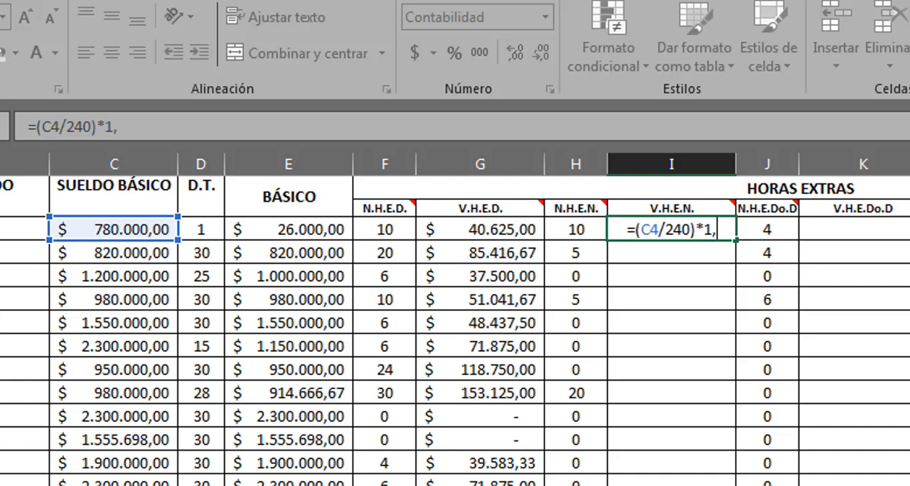
{"action": "type", "text": "5*"}
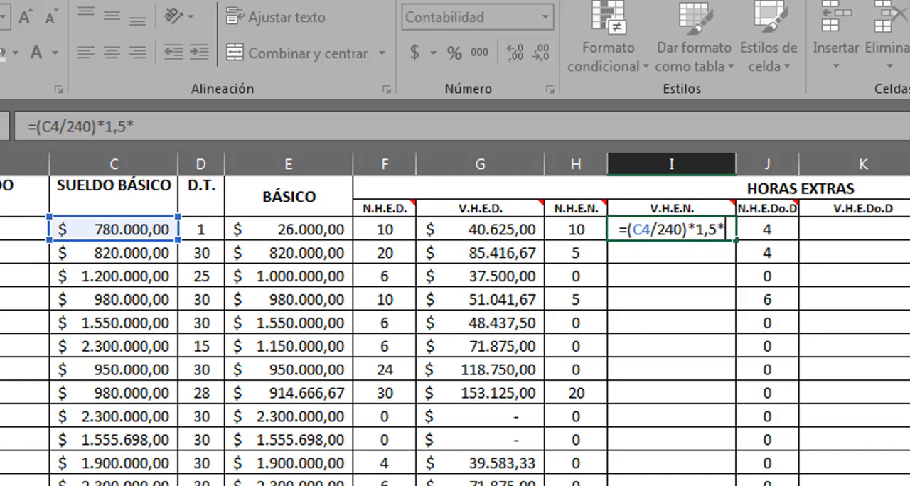
{"action": "left_click", "coordinate": [575, 229]}
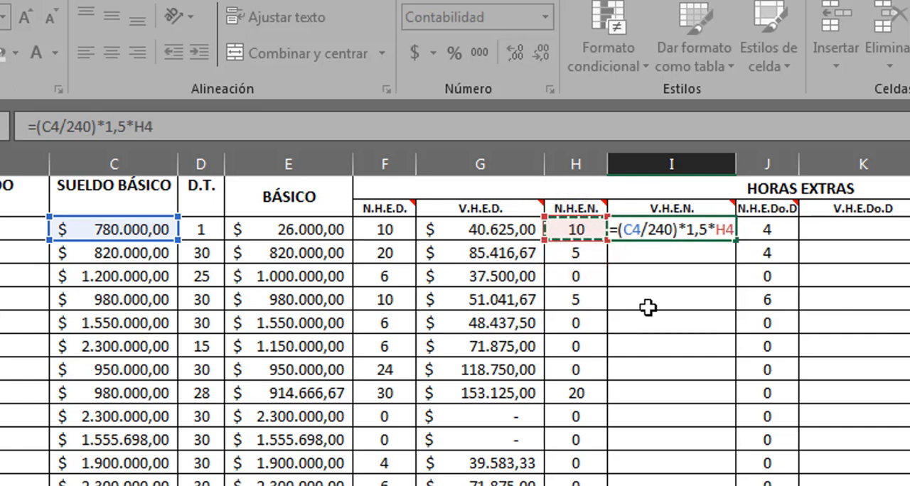
{"action": "key", "text": "Return"}
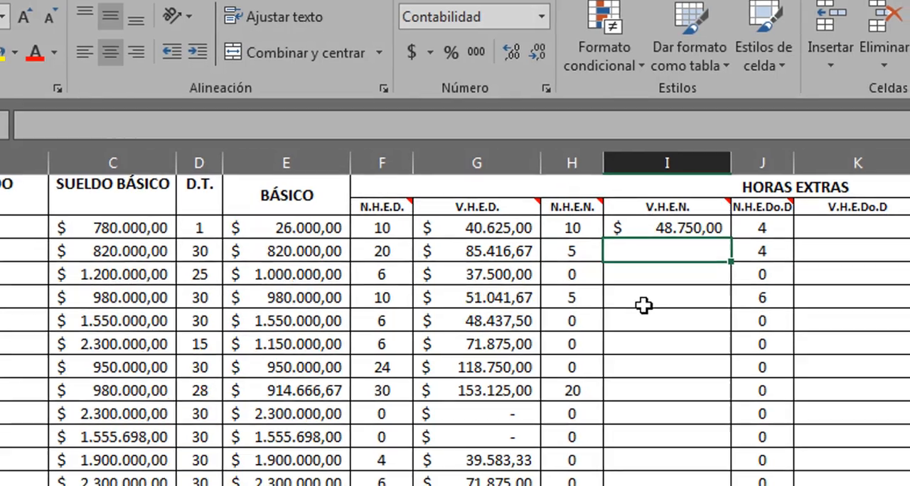
- Look over the V.H.E.Do.D and V.H.E.Do.N cells in row 4, from column I across to column M
{"action": "key", "text": "Up"}
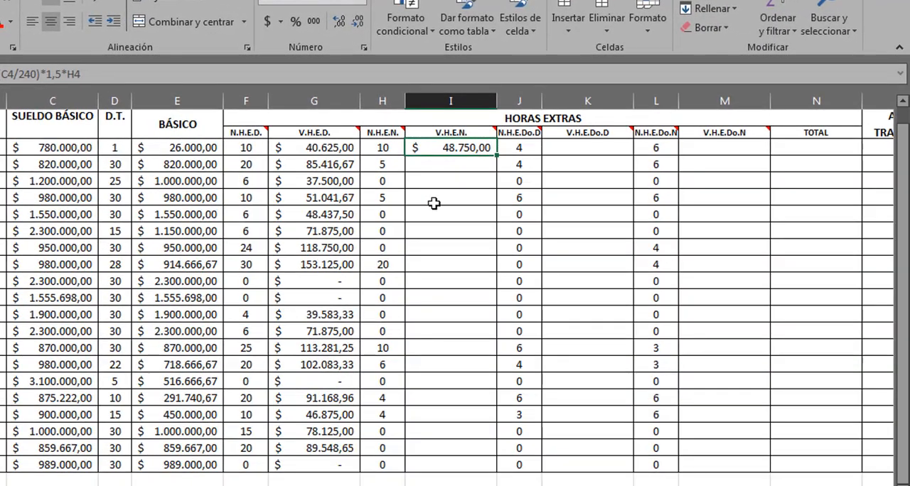
{"action": "key", "text": "Right"}
{"action": "key", "text": "Right"}
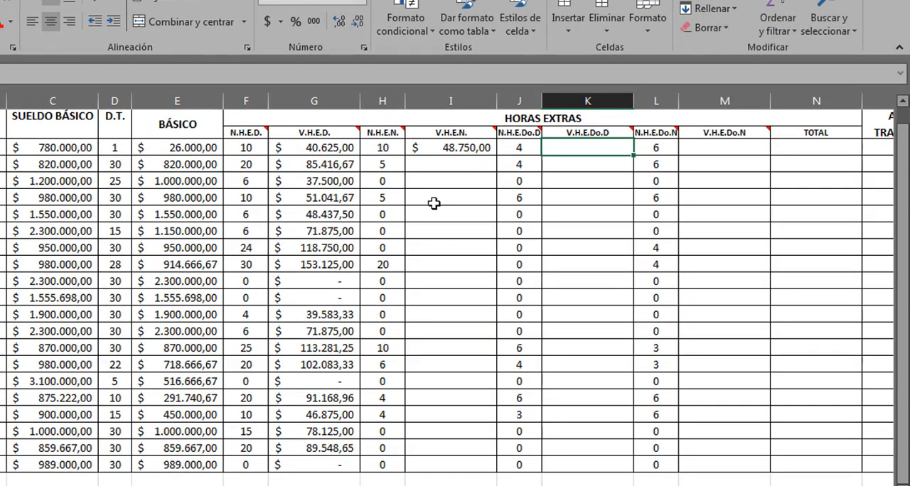
{"action": "key", "text": "Right"}
{"action": "key", "text": "Right"}
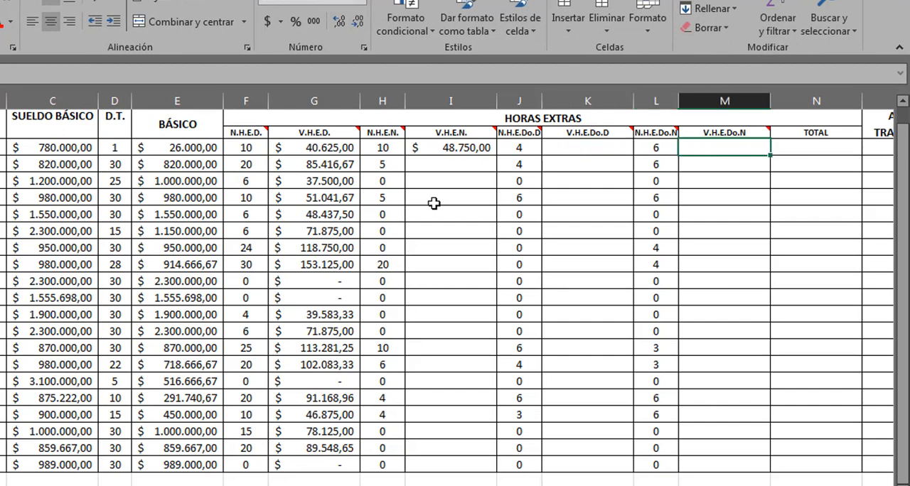
{"action": "key", "text": "Left"}
{"action": "key", "text": "Left"}
{"action": "key", "text": "Left"}
{"action": "key", "text": "Left"}
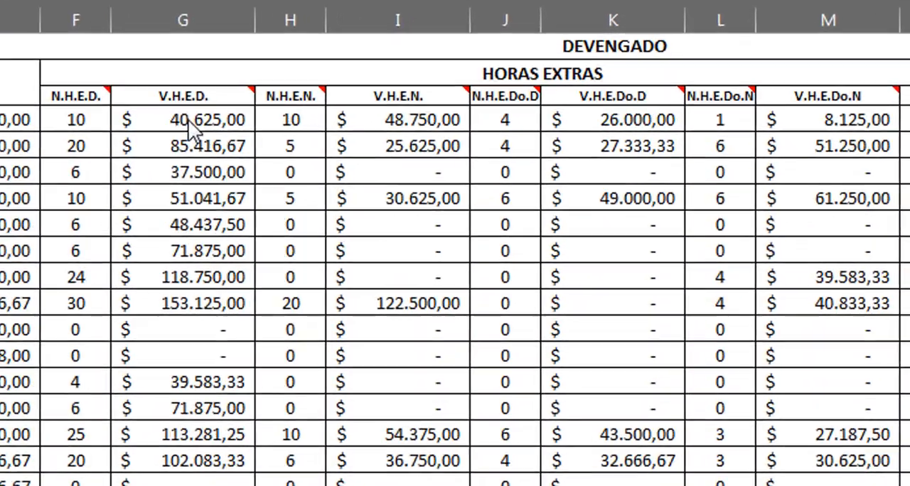
- Review the C4/240 part and the 1,25 factor of the V.H.E.D. formula in cell G4
{"action": "left_click", "coordinate": [435, 189]}
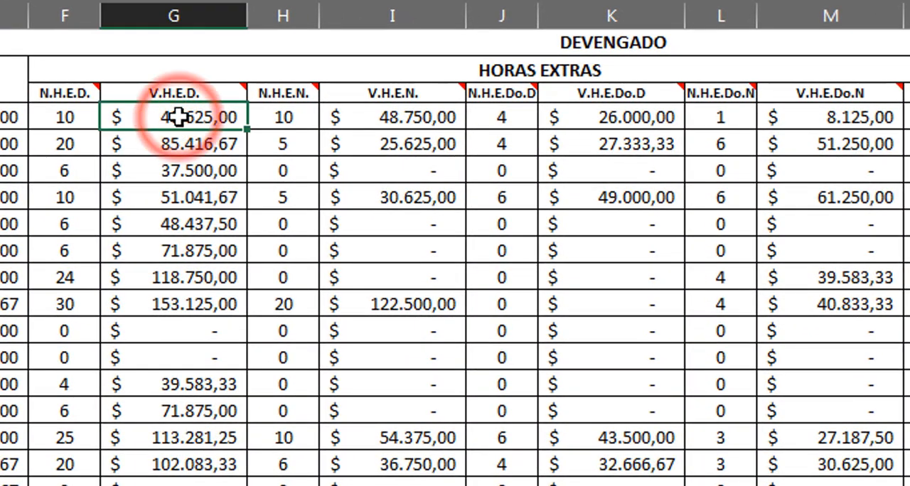
{"action": "key", "text": "F2"}
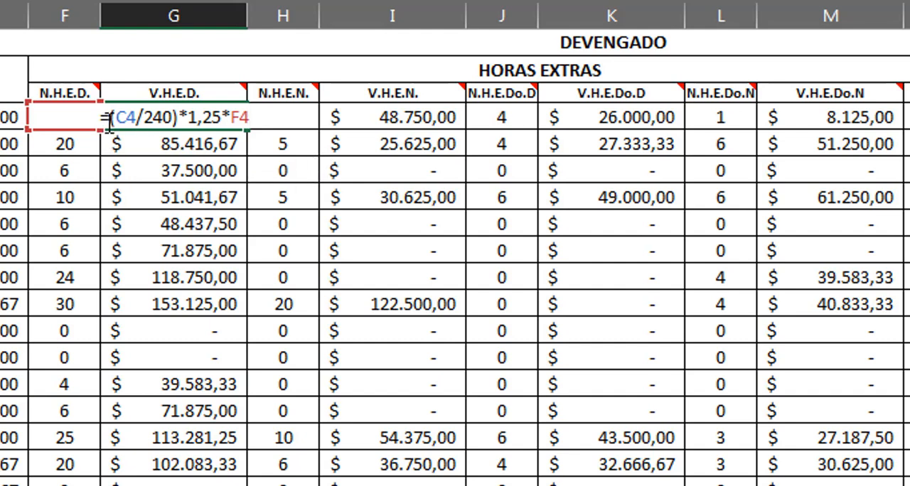
{"action": "left_click_drag", "start_coordinate": [109, 119], "coordinate": [175, 117]}
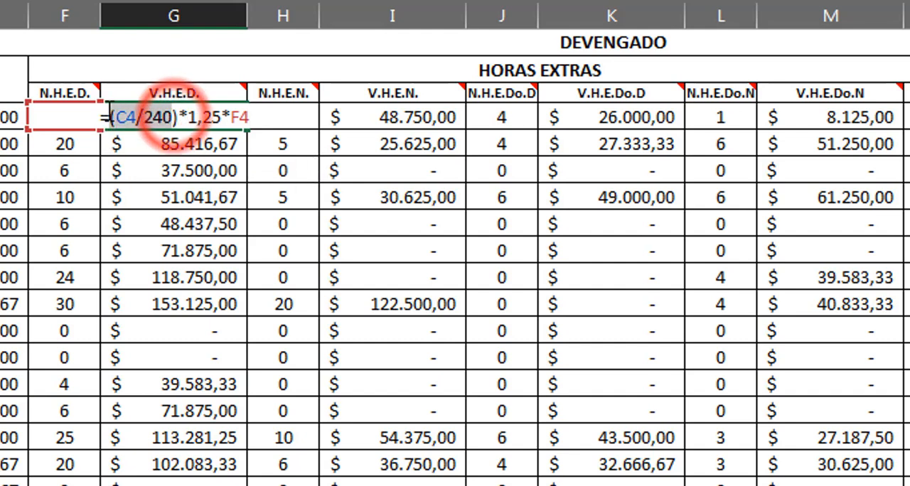
{"action": "left_click_drag", "start_coordinate": [110, 118], "coordinate": [104, 115]}
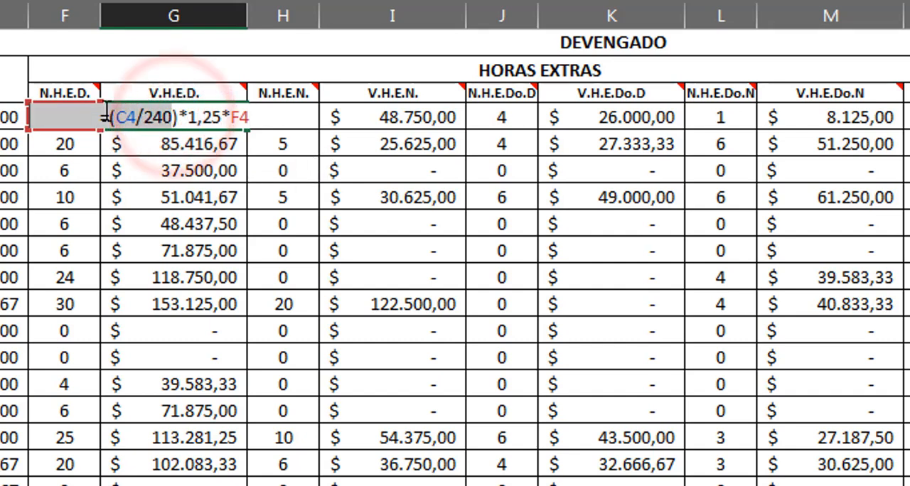
{"action": "double_click", "coordinate": [191, 117]}
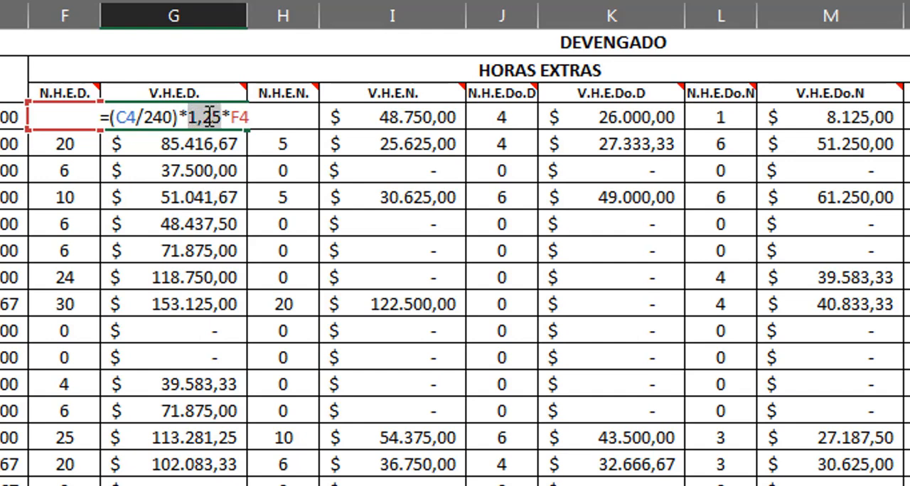
{"action": "key", "text": "ctrl+Return"}
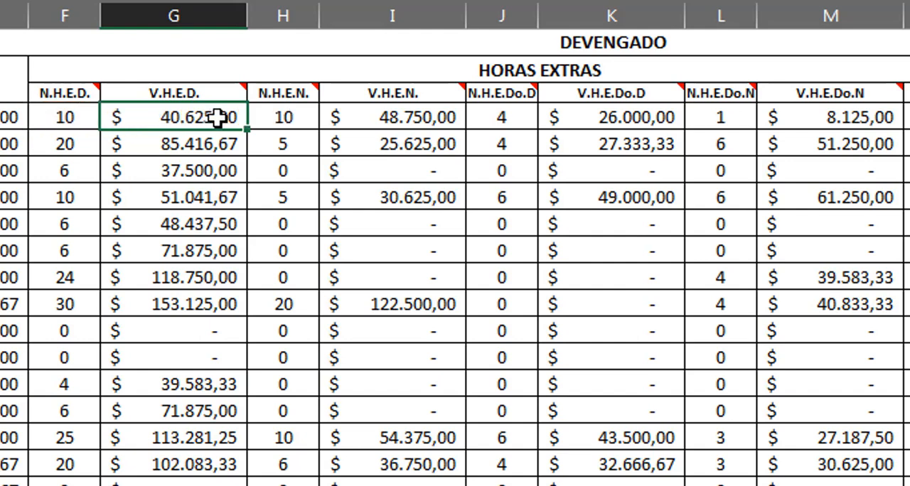
- Review the 1,5 factor of the V.H.E.N. formula in cell I4
{"action": "left_click", "coordinate": [377, 118]}
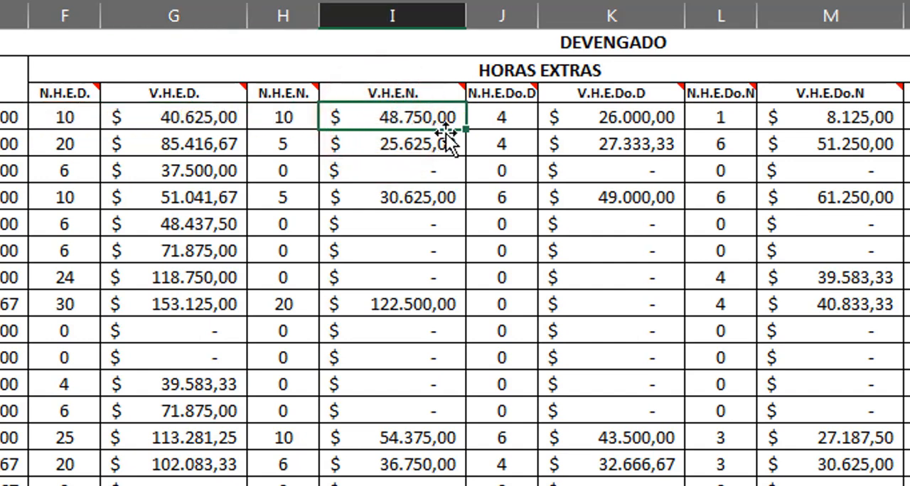
{"action": "key", "text": "F2"}
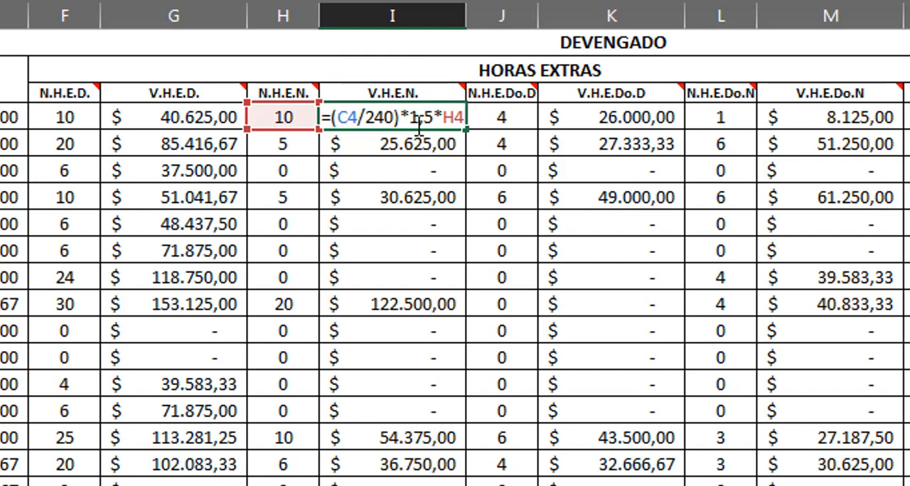
{"action": "left_click_drag", "start_coordinate": [410, 118], "coordinate": [432, 117]}
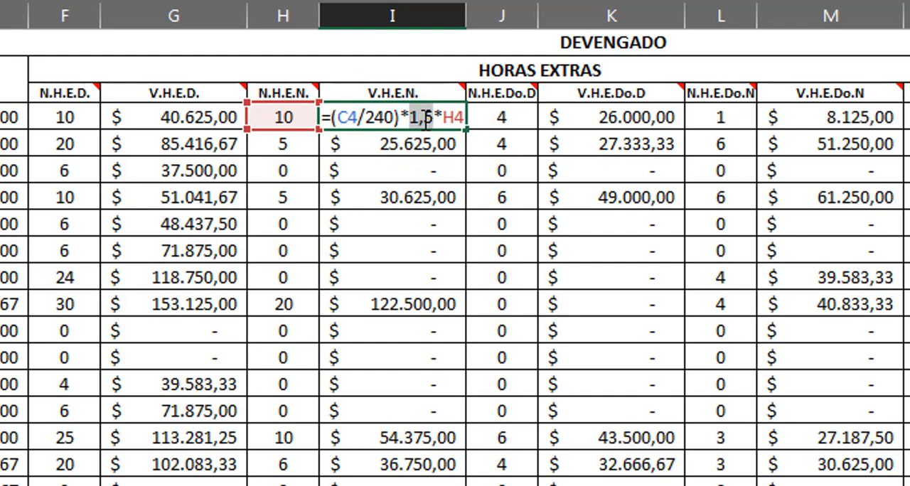
{"action": "key", "text": "Return"}
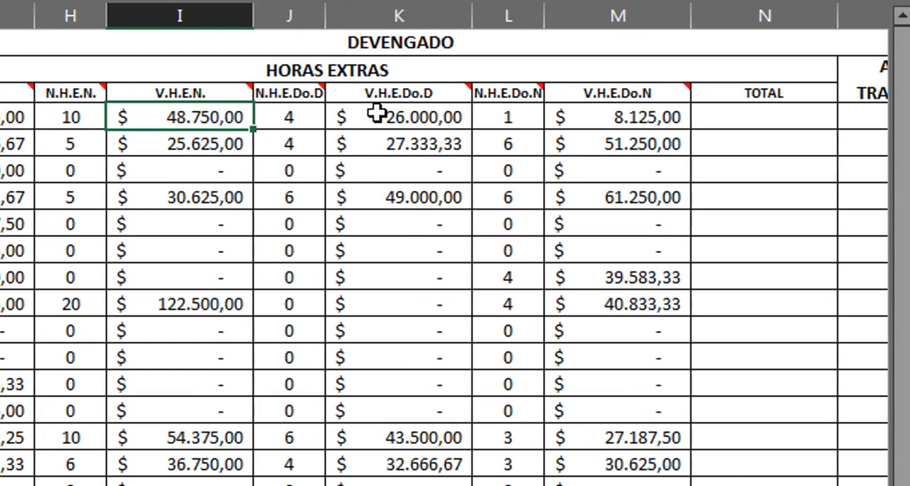
- Review the factor 2 of the V.H.E.Do.D formula in cell K4
{"action": "left_click", "coordinate": [534, 116]}
{"action": "key", "text": "F2"}
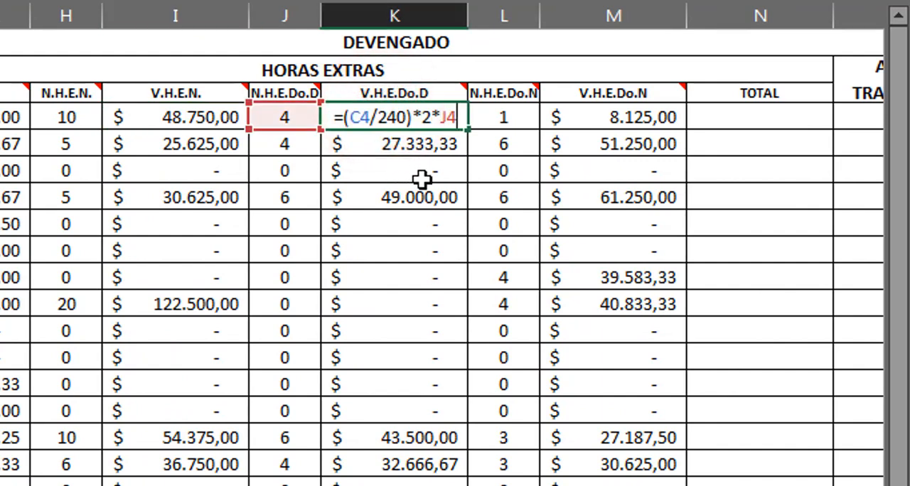
{"action": "left_click", "coordinate": [429, 118]}
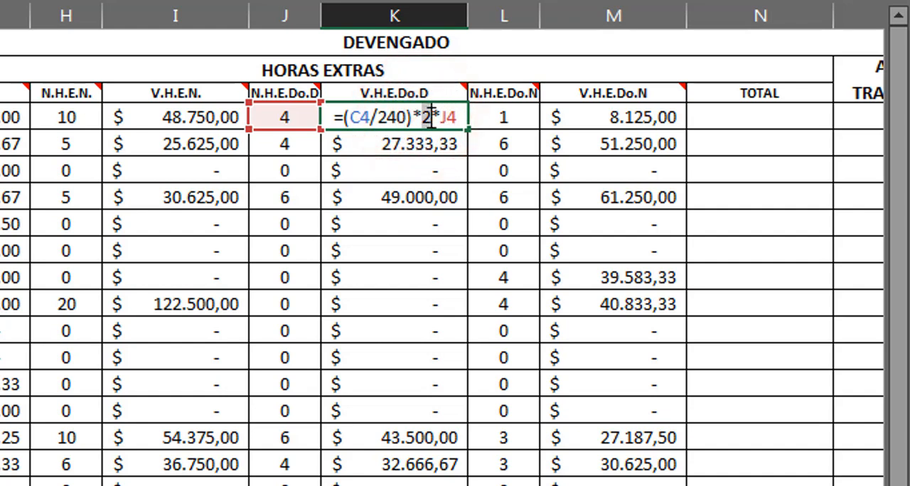
{"action": "key", "text": "Escape"}
- Review the 2,5 factor of the V.H.E.Do.N formula in cell M4
{"action": "left_click", "coordinate": [595, 116]}
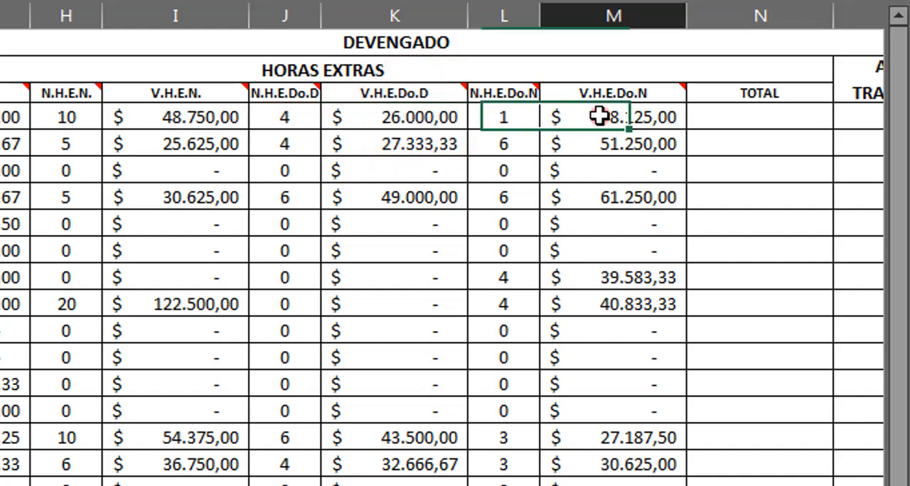
{"action": "key", "text": "F2"}
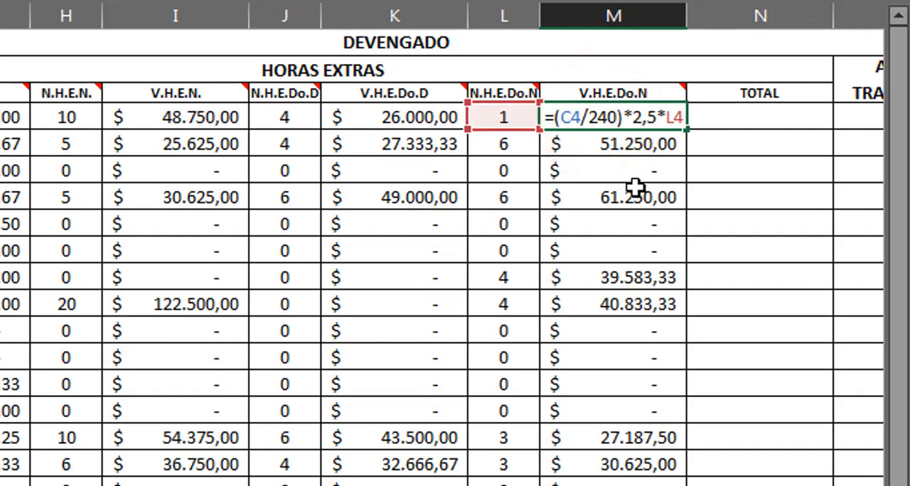
{"action": "left_click_drag", "start_coordinate": [632, 116], "coordinate": [654, 116]}
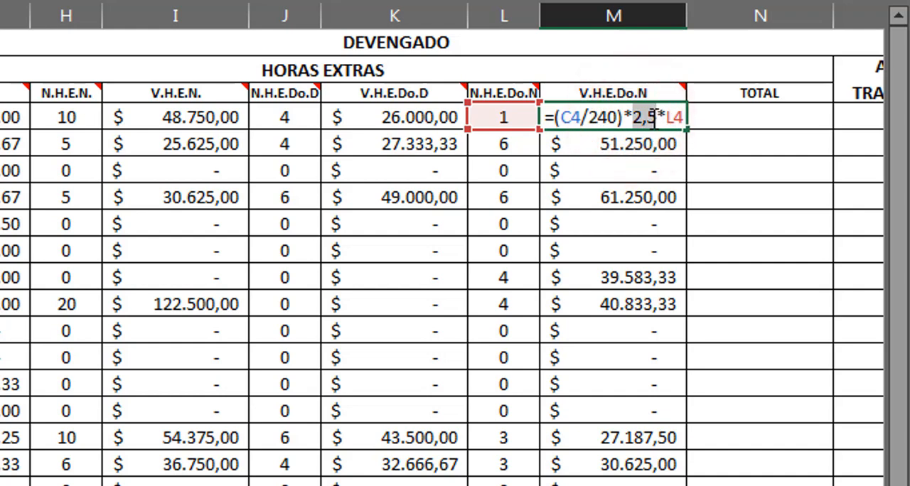
{"action": "key", "text": "ctrl+Return"}
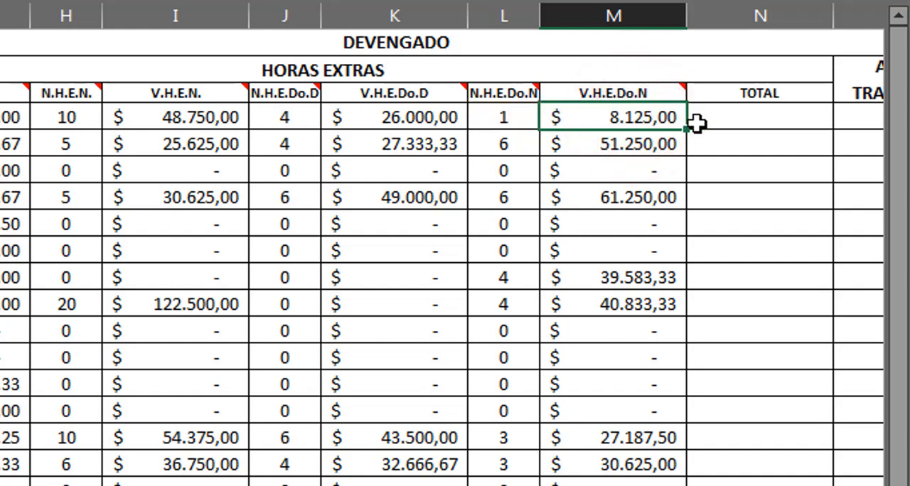
- Enter the overtime TOTAL formula =G4+I4+K4+M4 in cell N4 for the first employee
{"action": "left_click", "coordinate": [743, 122]}
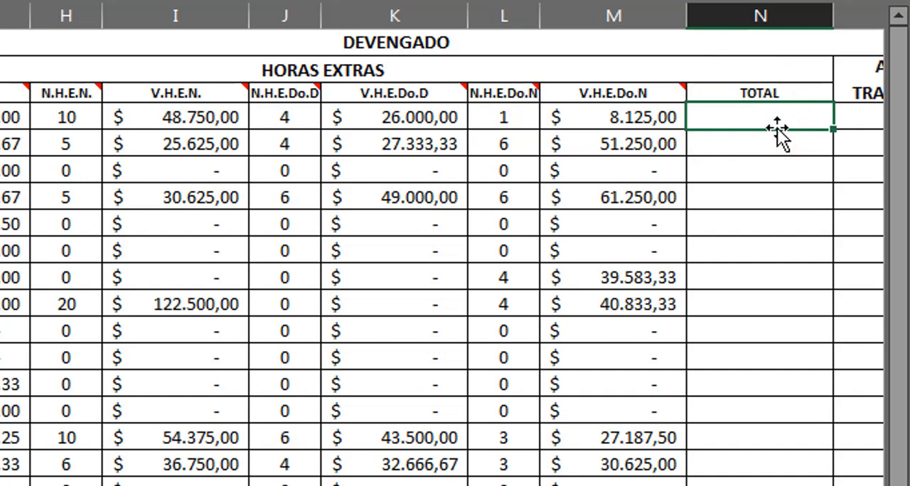
{"action": "type", "text": "="}
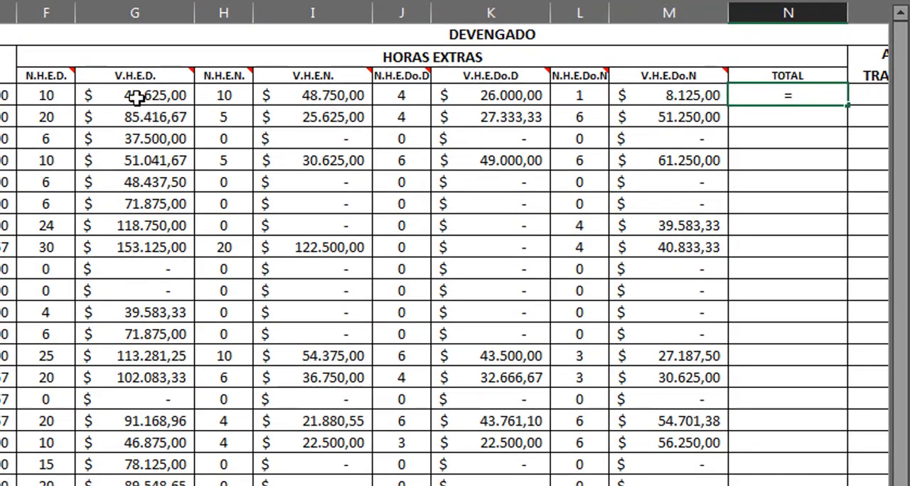
{"action": "left_click", "coordinate": [138, 97]}
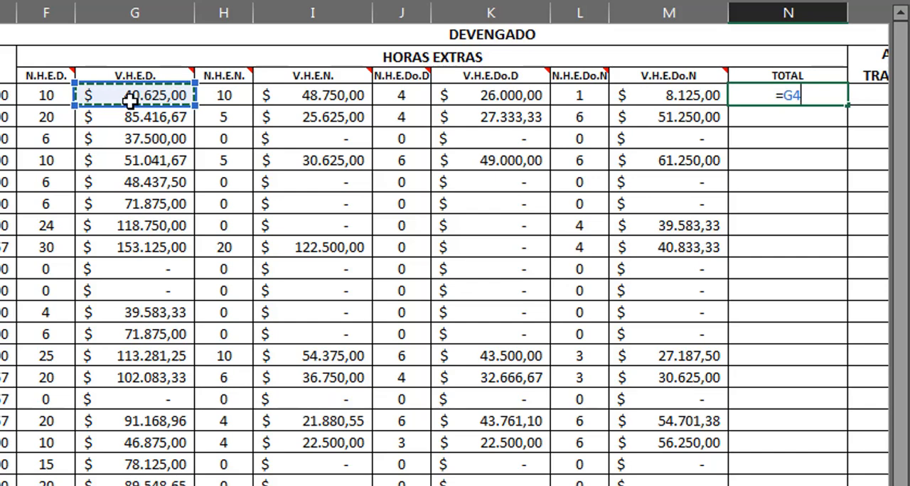
{"action": "type", "text": "+"}
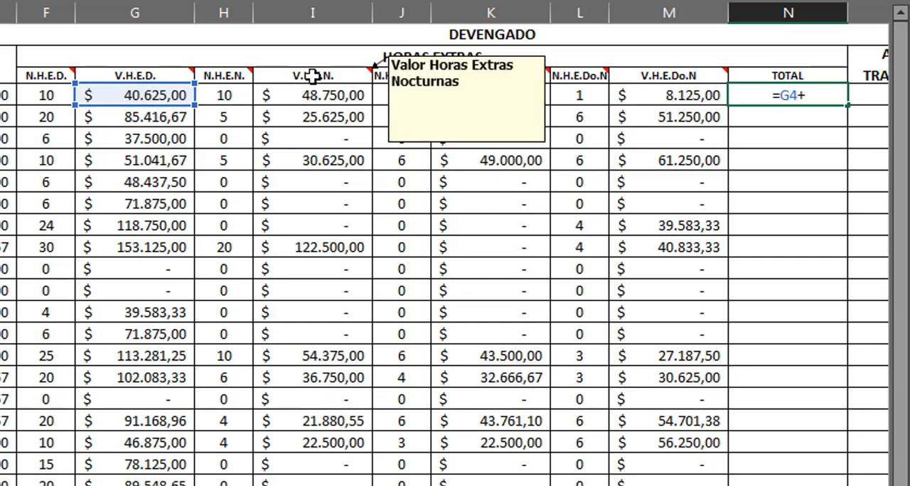
{"action": "left_click", "coordinate": [313, 97]}
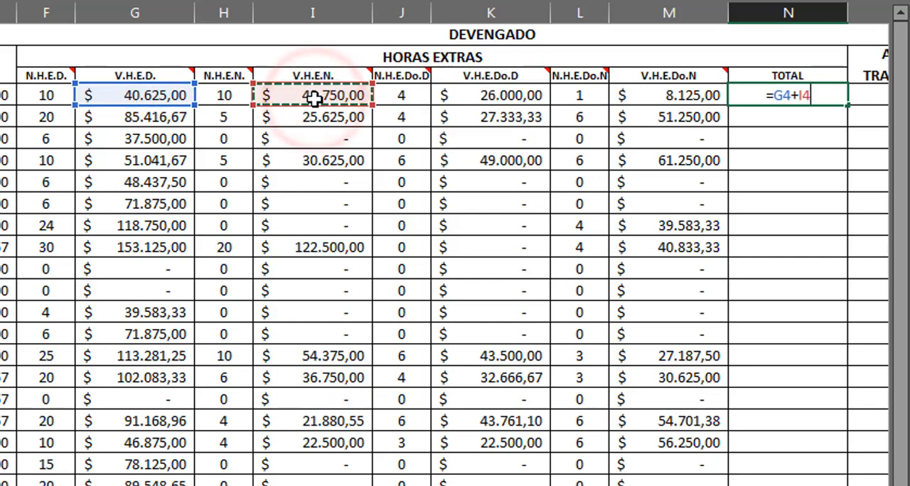
{"action": "type", "text": "+"}
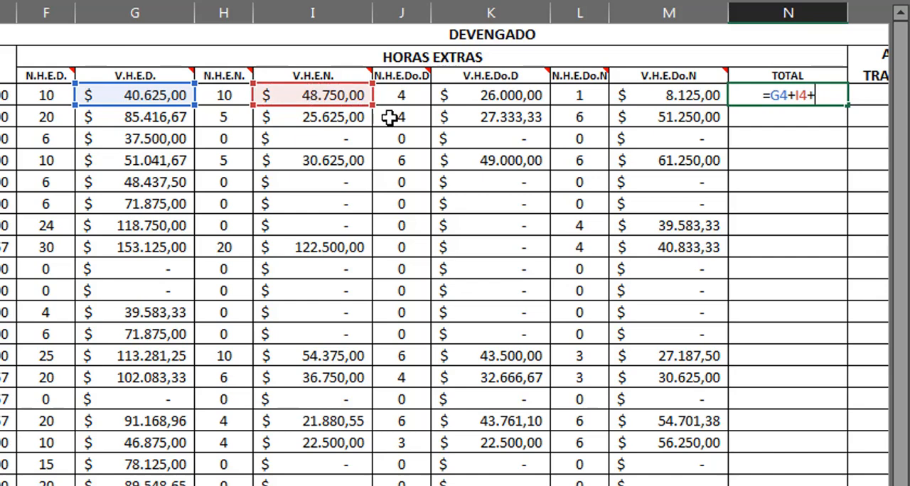
{"action": "left_click", "coordinate": [488, 98]}
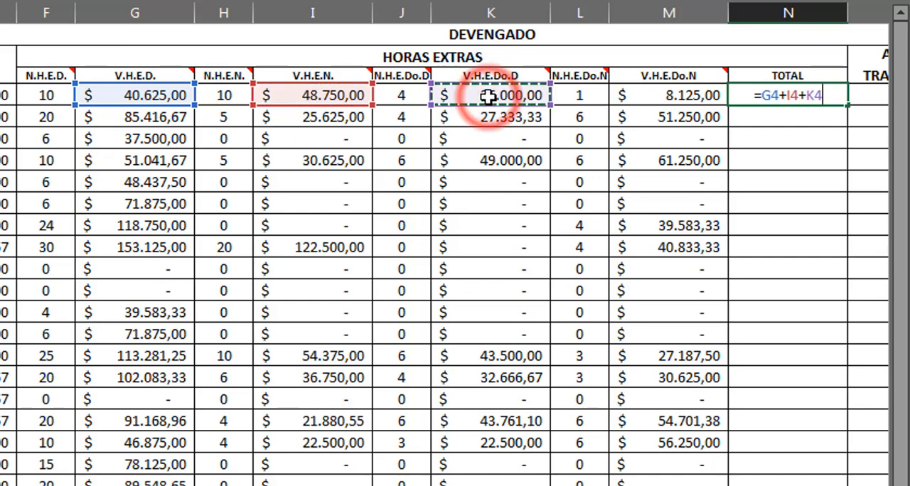
{"action": "type", "text": "+"}
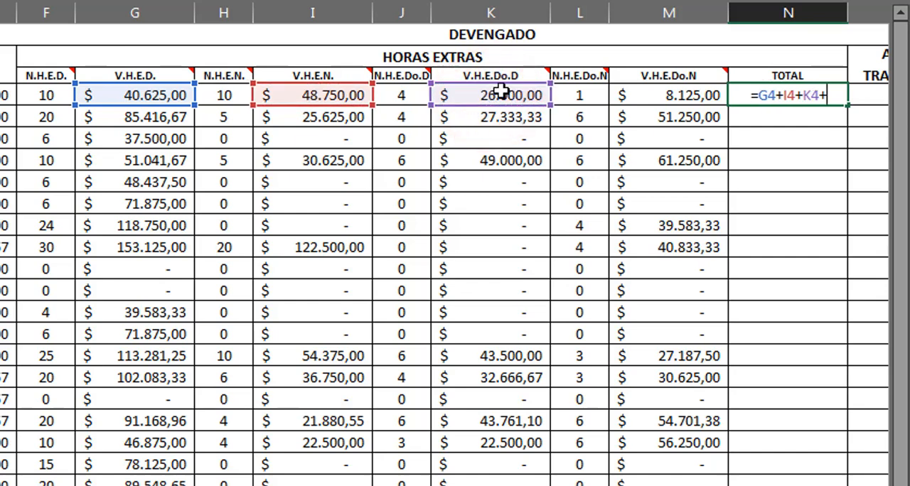
{"action": "left_click", "coordinate": [643, 98]}
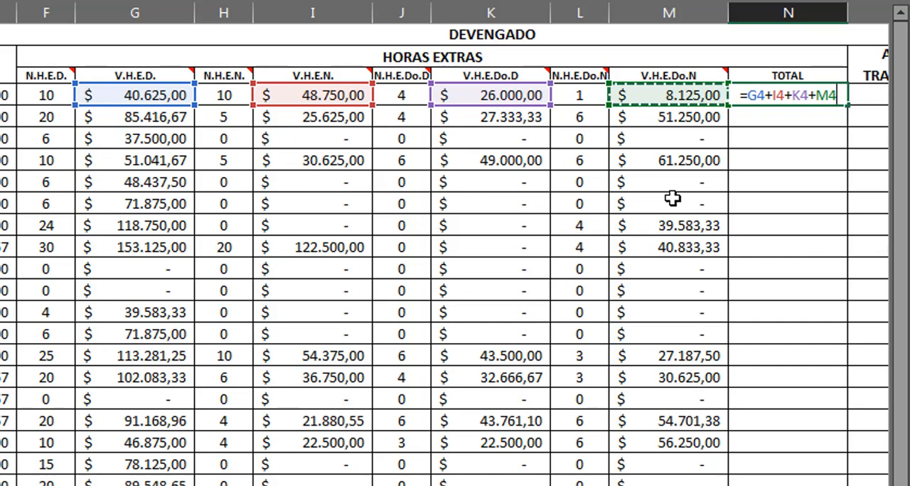
{"action": "key", "text": "Return"}
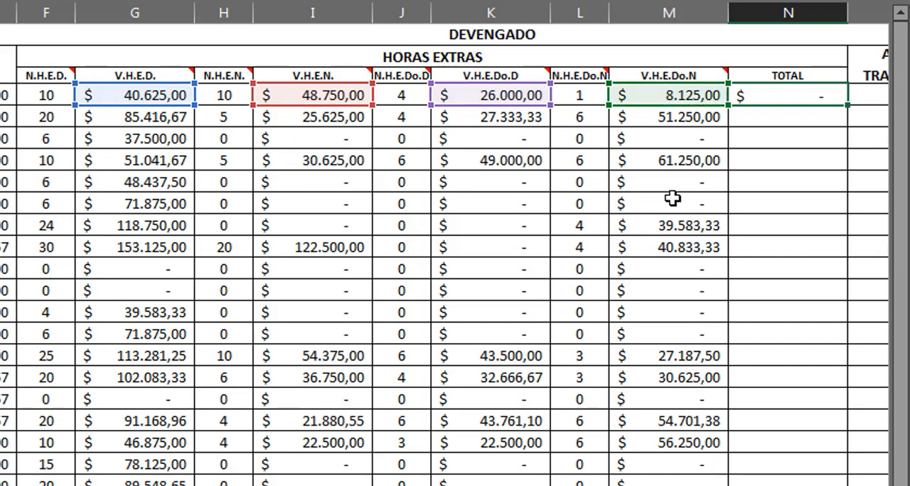
- Copy the overtime TOTAL formula from N4 down the column for all employees
{"action": "left_click", "coordinate": [809, 95]}
{"action": "double_click", "coordinate": [847, 104]}
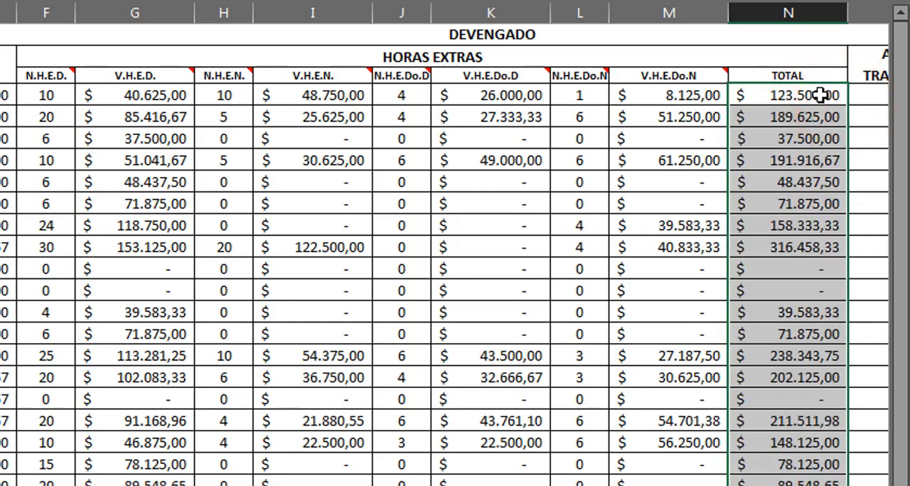
{"action": "left_click", "coordinate": [775, 95]}
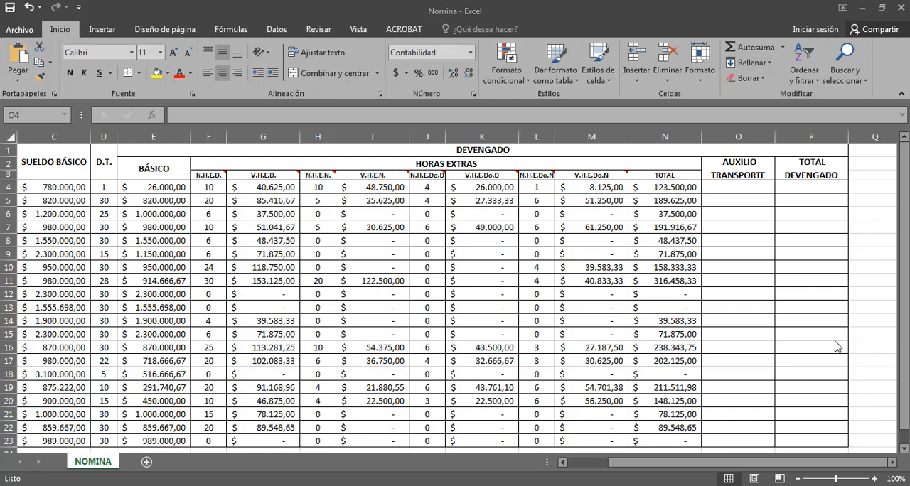
- Start an SI formula in the AUXILIO TRANSPORTE cell O4 with the logical test C4<1562484
{"action": "left_click", "coordinate": [743, 187]}
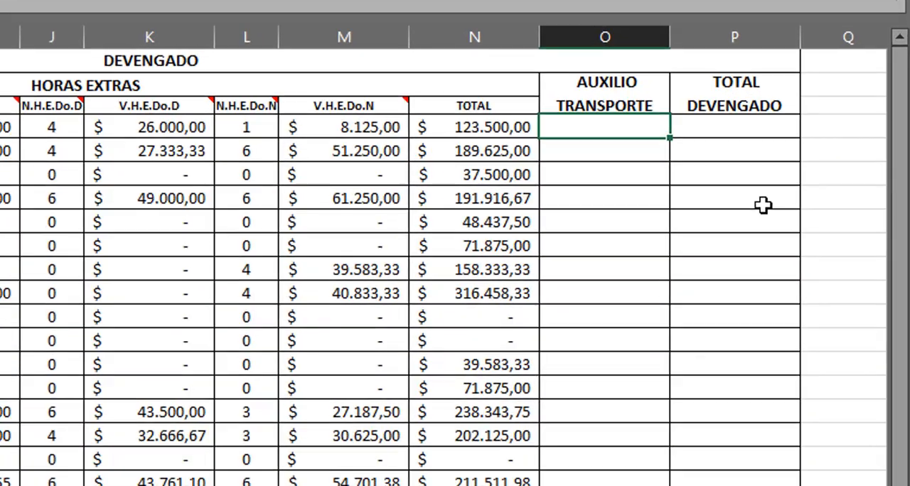
{"action": "type", "text": "="}
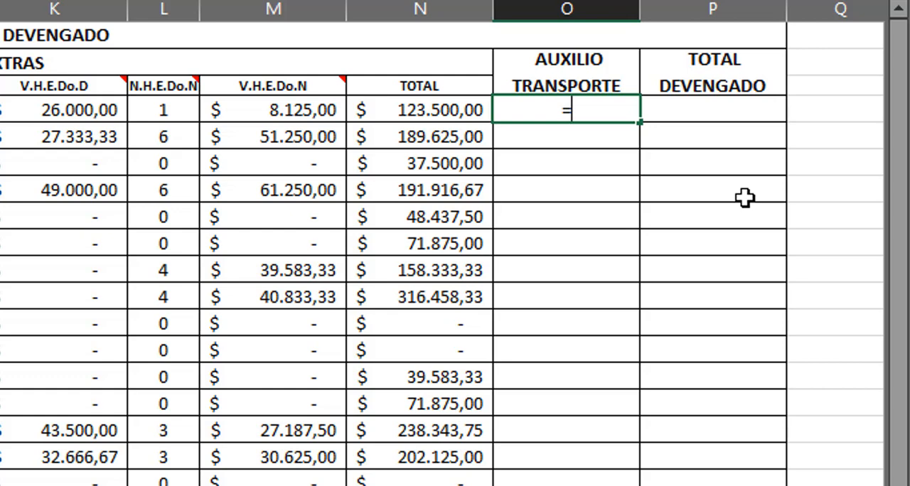
{"action": "type", "text": "si"}
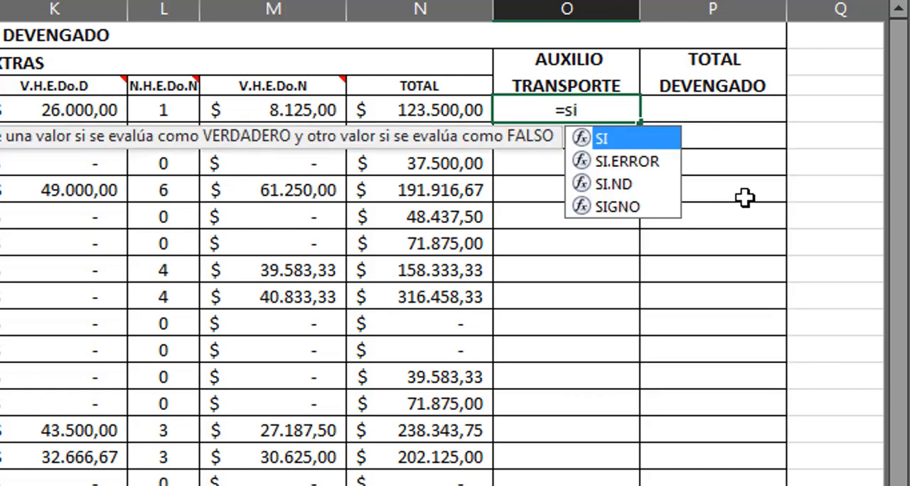
{"action": "type", "text": "("}
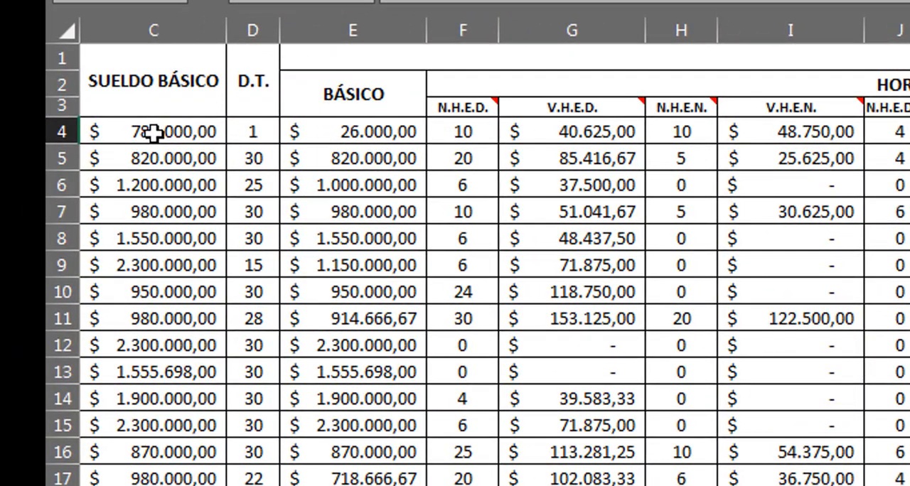
{"action": "left_click", "coordinate": [154, 133]}
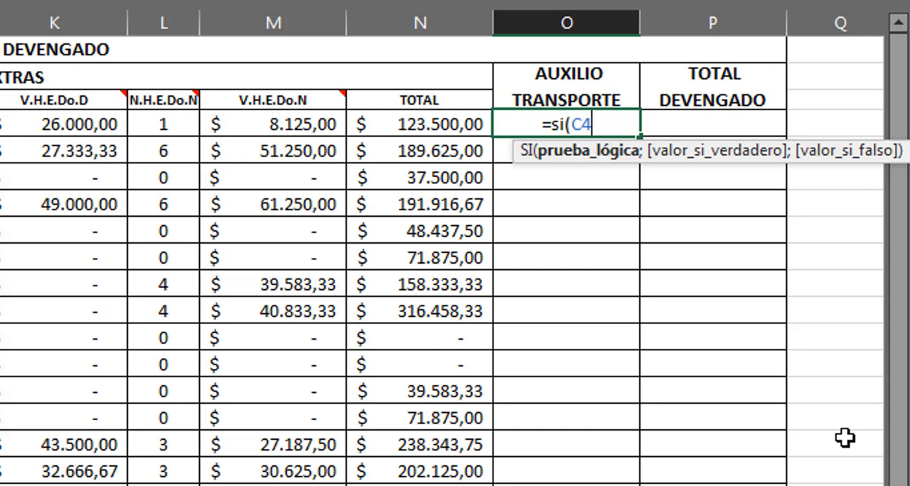
{"action": "type", "text": "<"}
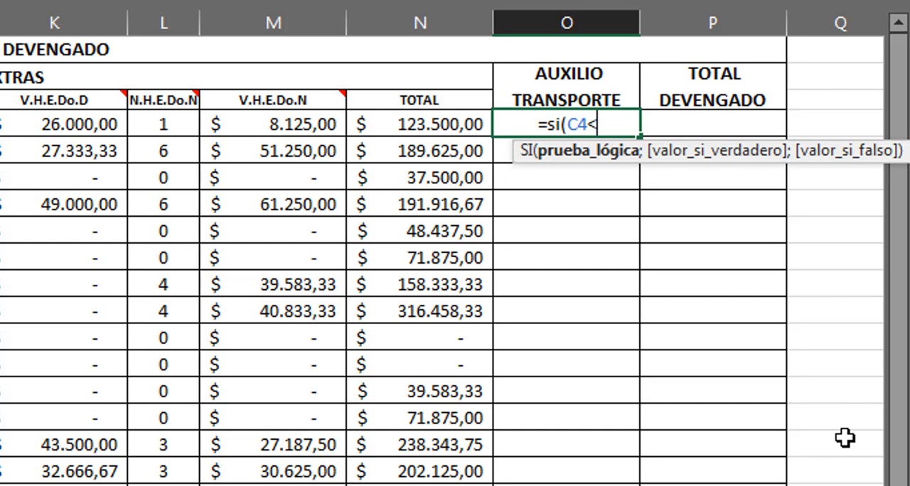
{"action": "type", "text": "15"}
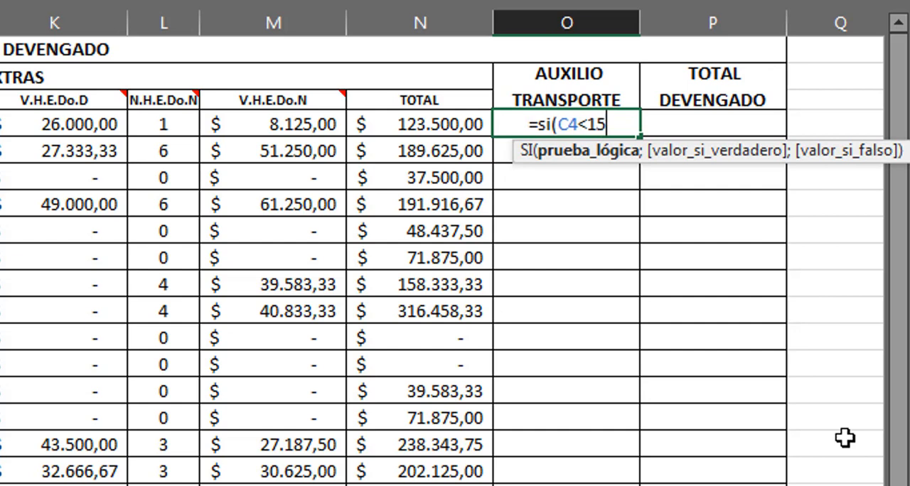
{"action": "type", "text": "62"}
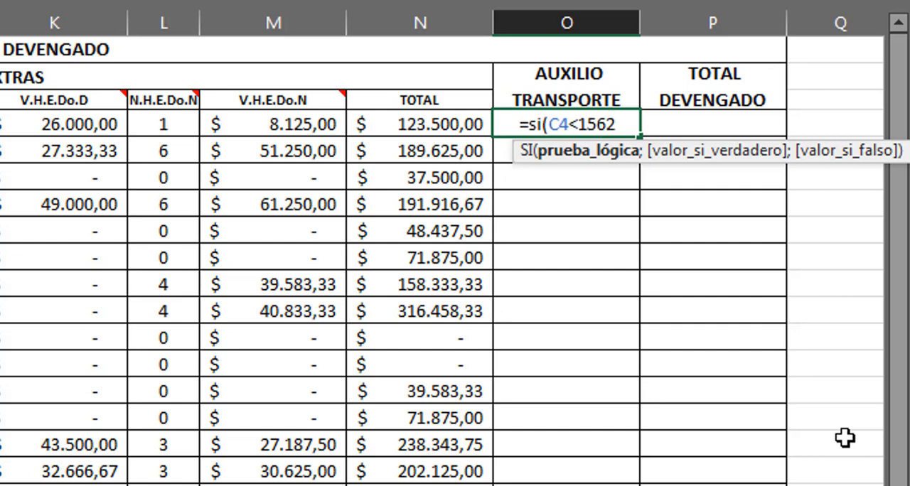
{"action": "type", "text": "484"}
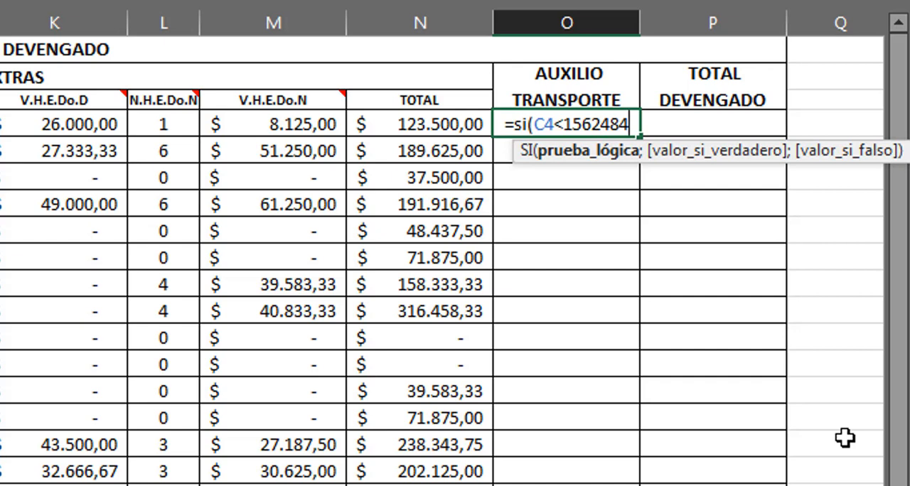
- Complete the O4 formula with 88211 if true and 0 if false, and copy it down the AUXILIO TRANSPORTE column for all employees
{"action": "type", "text": ";"}
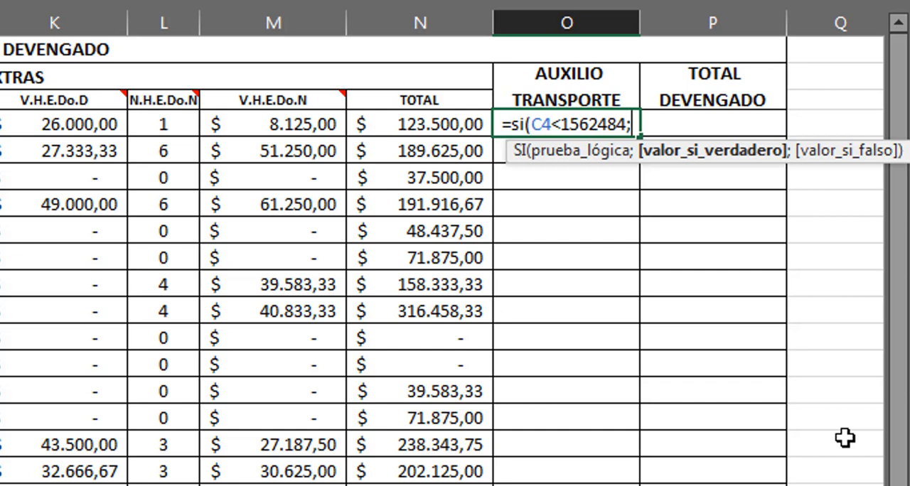
{"action": "type", "text": "88211"}
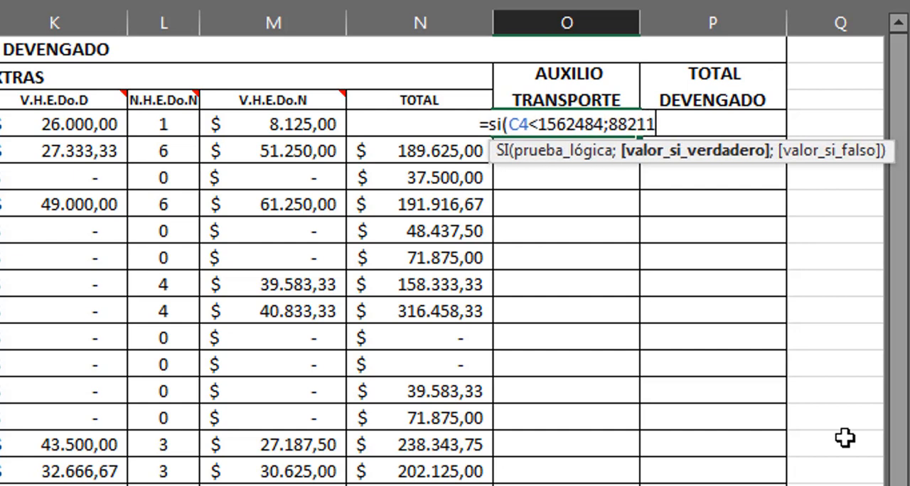
{"action": "type", "text": ";"}
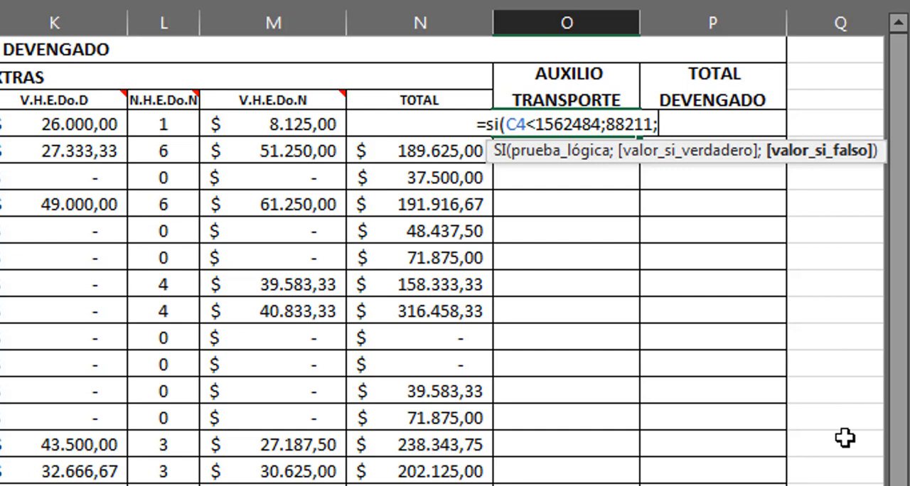
{"action": "type", "text": "0"}
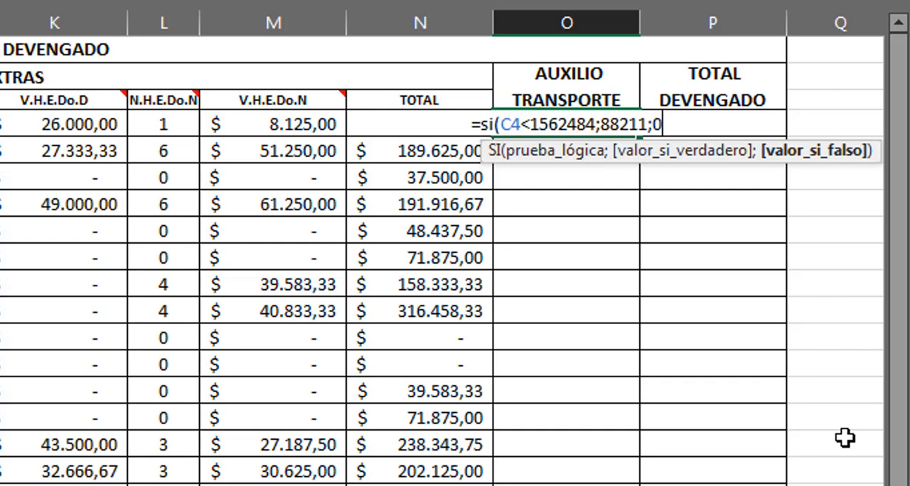
{"action": "type", "text": ")"}
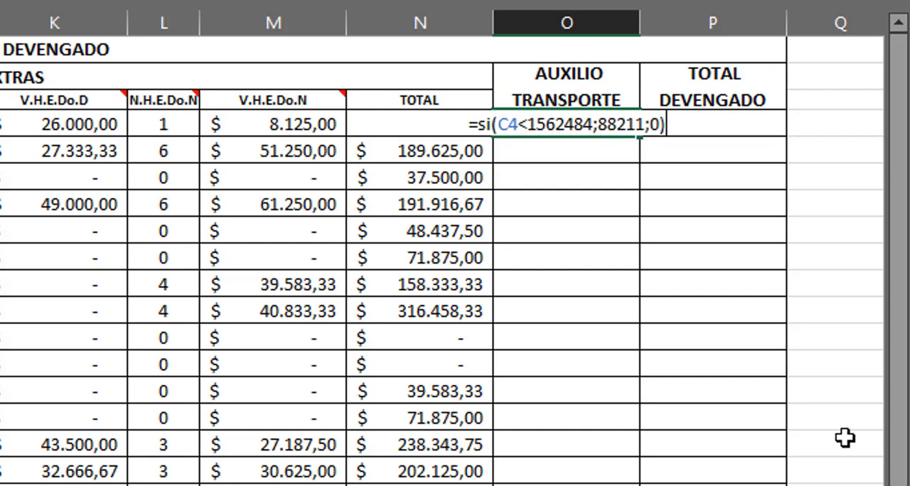
{"action": "key", "text": "Return"}
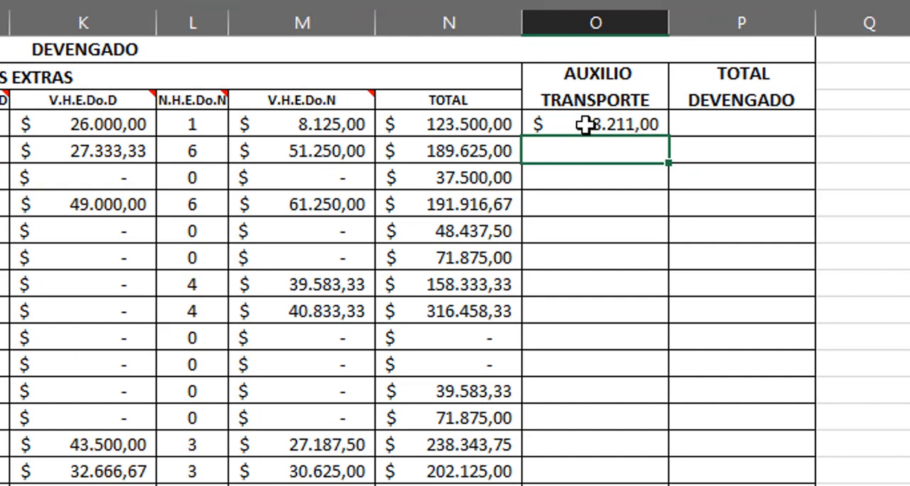
{"action": "left_click", "coordinate": [579, 124]}
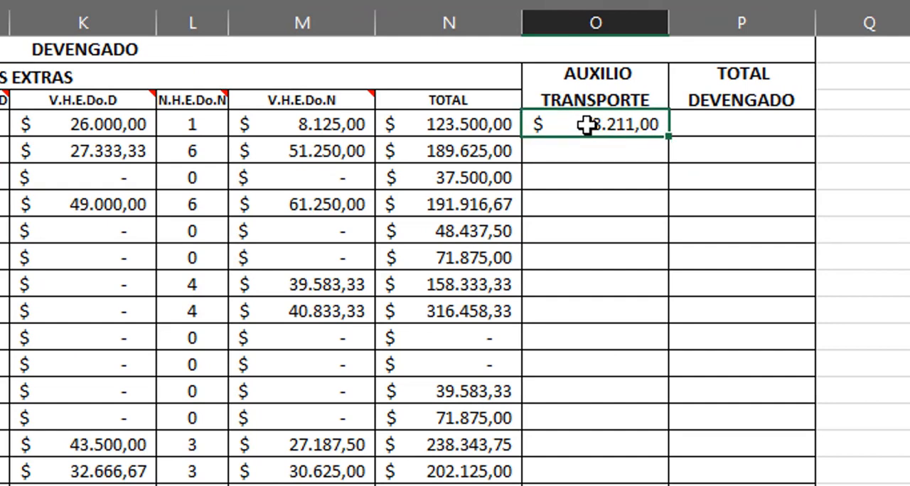
{"action": "double_click", "coordinate": [669, 136]}
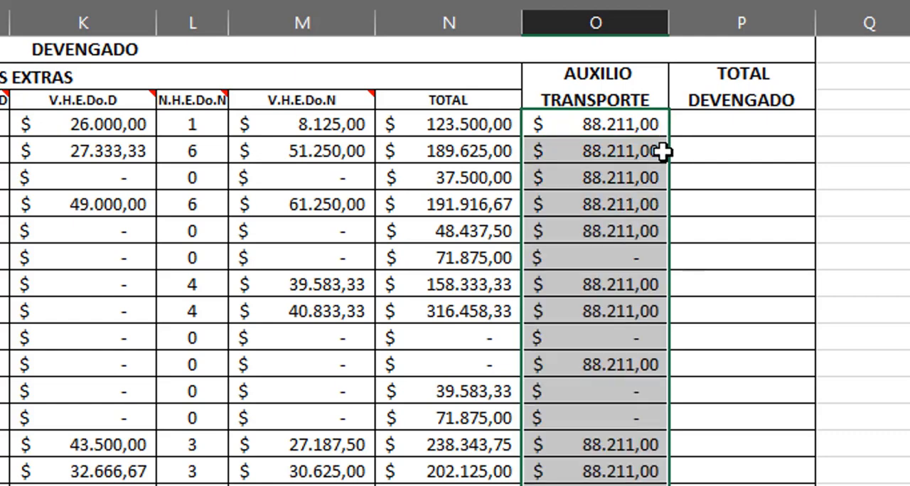
- Check that the copied AUXILIO TRANSPORTE formula in cell O9 refers to that employee's SUELDO BÁSICO
{"action": "left_click", "coordinate": [642, 256]}
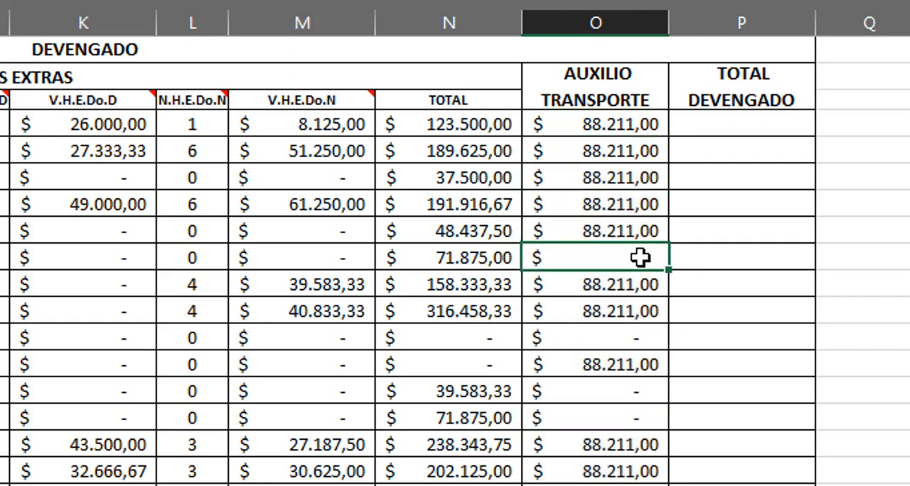
{"action": "scroll", "coordinate": [641, 256], "scroll_direction": "left", "scroll_amount": 8}
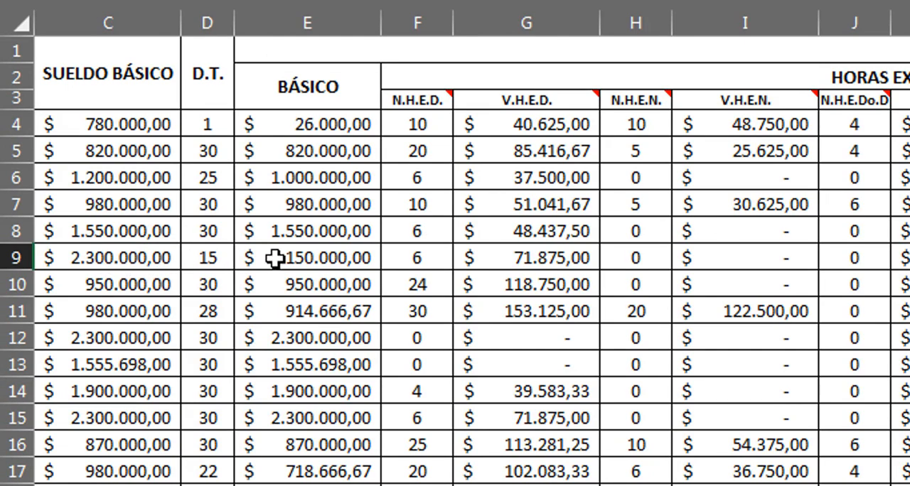
{"action": "key", "text": "F2"}
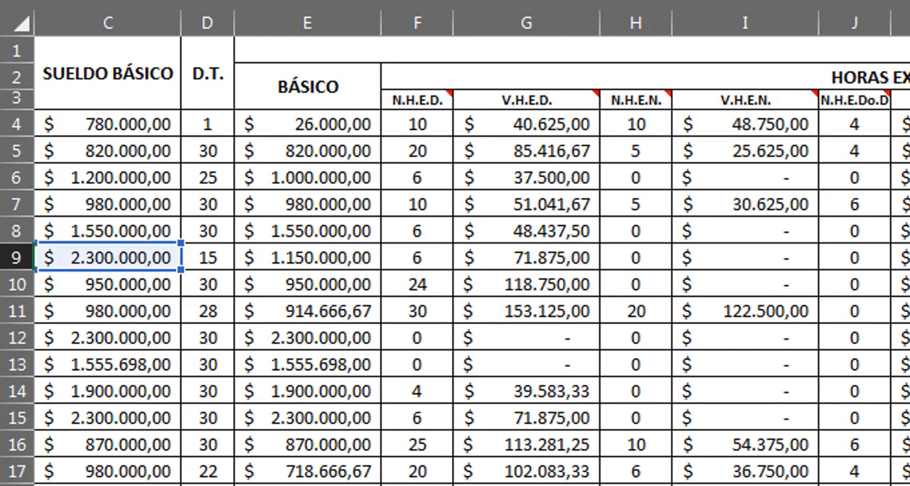
{"action": "type", "text": "<1562484;88211;0)"}
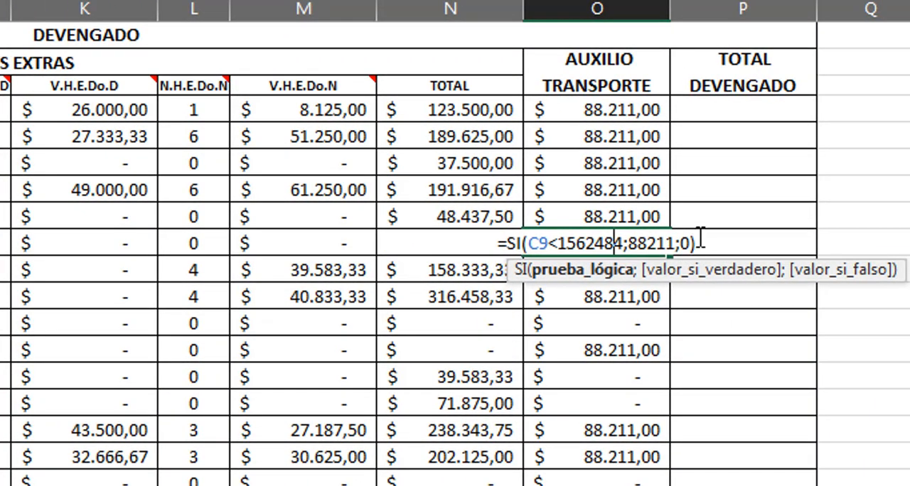
{"action": "key", "text": "Return"}
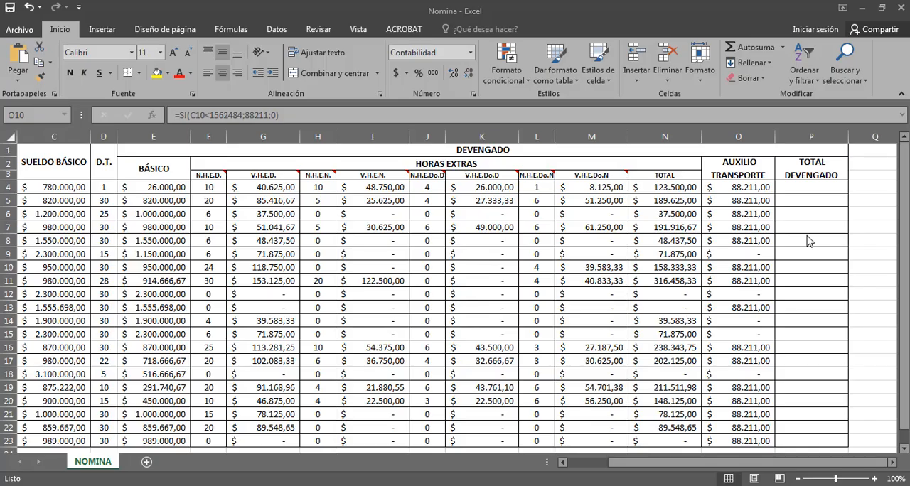
- Review the columns that make up TOTAL DEVENGADO by highlighting BÁSICO, the overtime TOTAL and AUXILIO TRANSPORTE together
{"action": "left_click", "coordinate": [445, 147]}
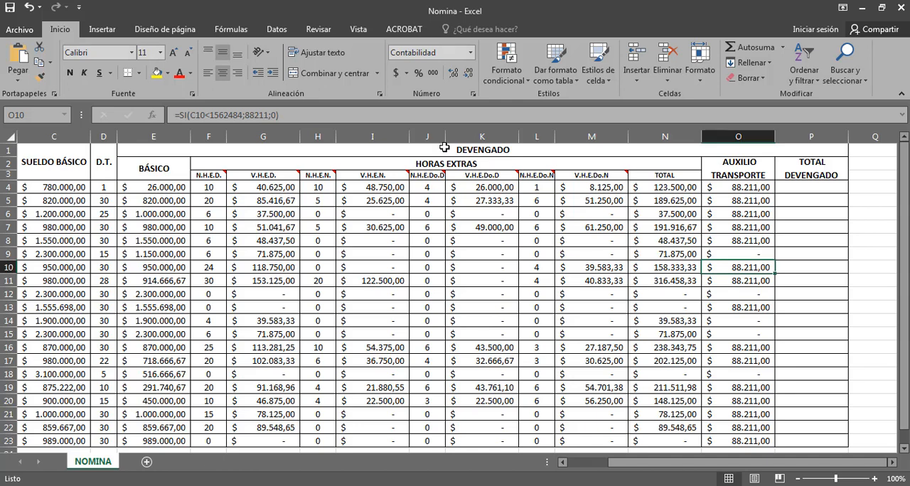
{"action": "left_click", "coordinate": [444, 147]}
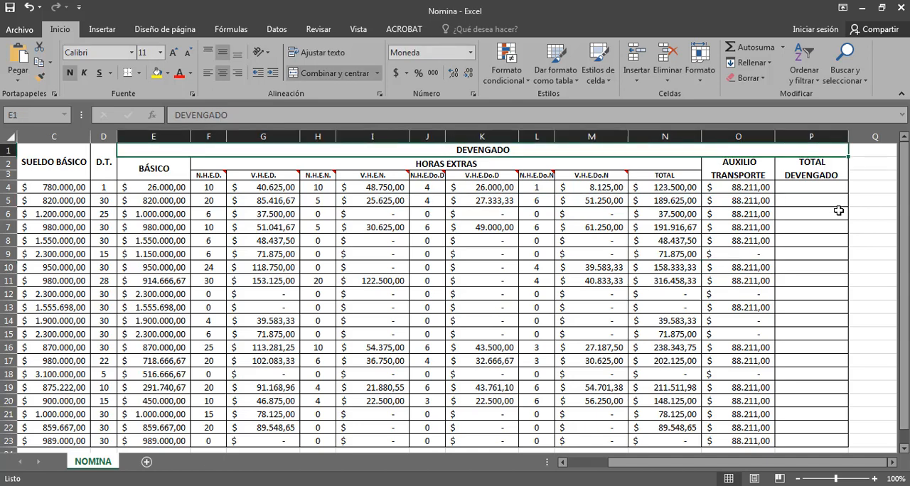
{"action": "left_click", "coordinate": [826, 185]}
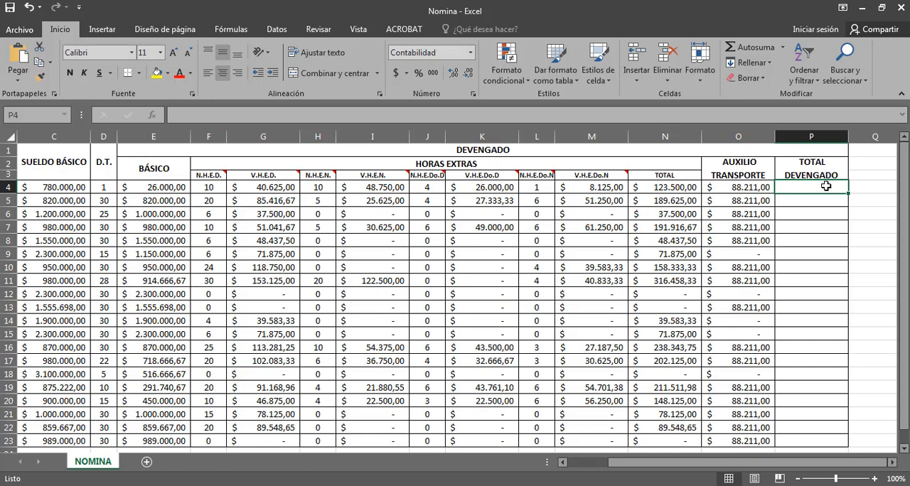
{"action": "left_click", "coordinate": [161, 135]}
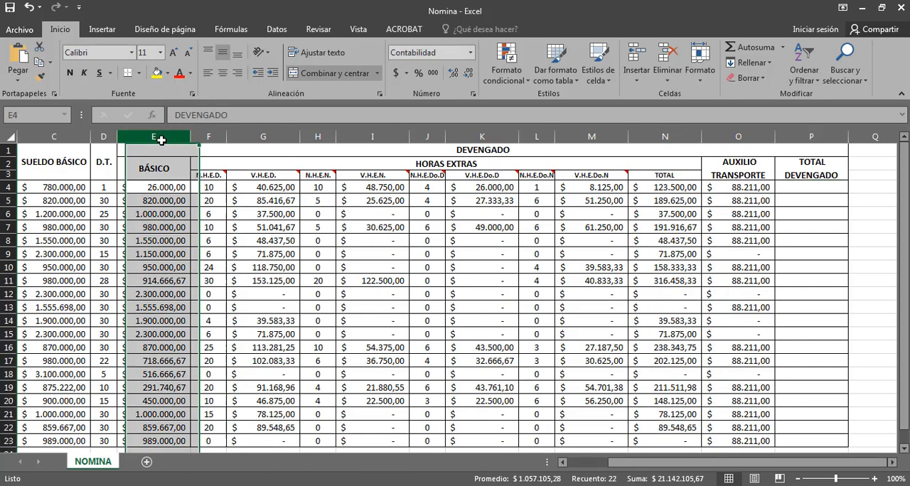
{"action": "left_click", "coordinate": [61, 136]}
{"action": "left_click", "coordinate": [146, 135]}
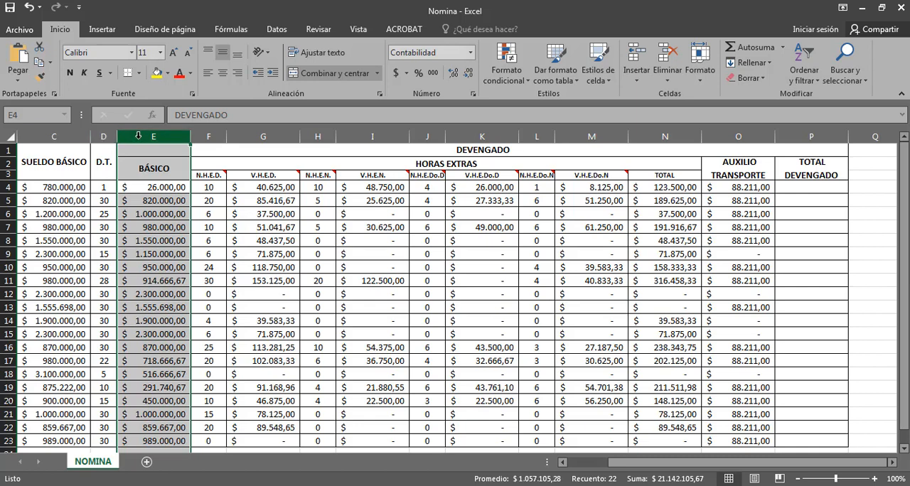
{"action": "left_click", "coordinate": [665, 135]}
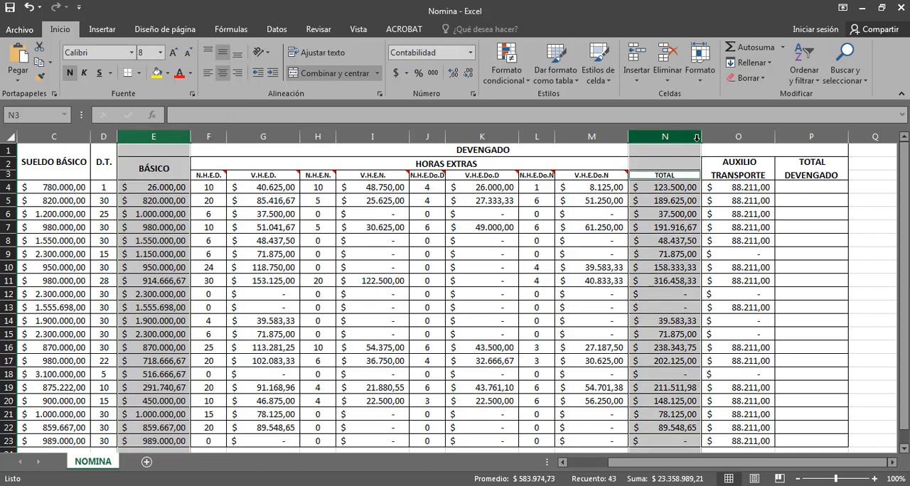
{"action": "left_click", "coordinate": [728, 136], "text": "ctrl"}
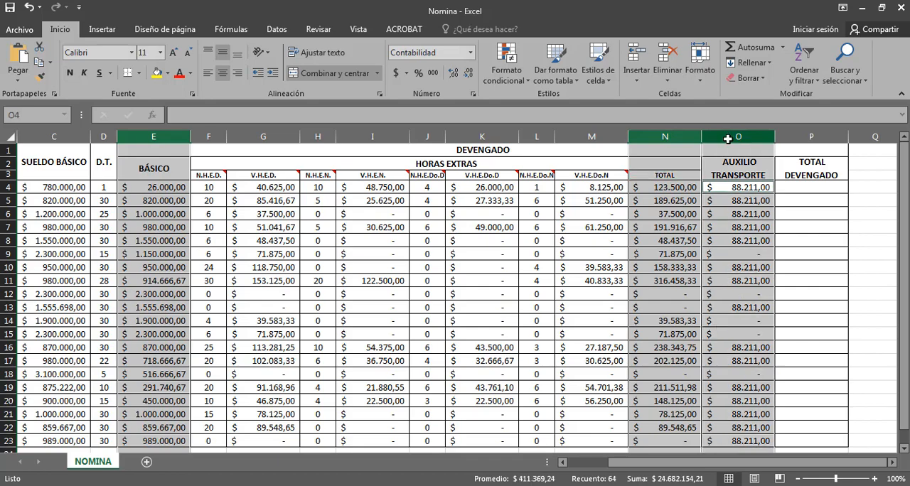
- Enter the TOTAL DEVENGADO formula =E4+N4+O4 in cell P4 for the first employee
{"action": "key", "text": "Right"}
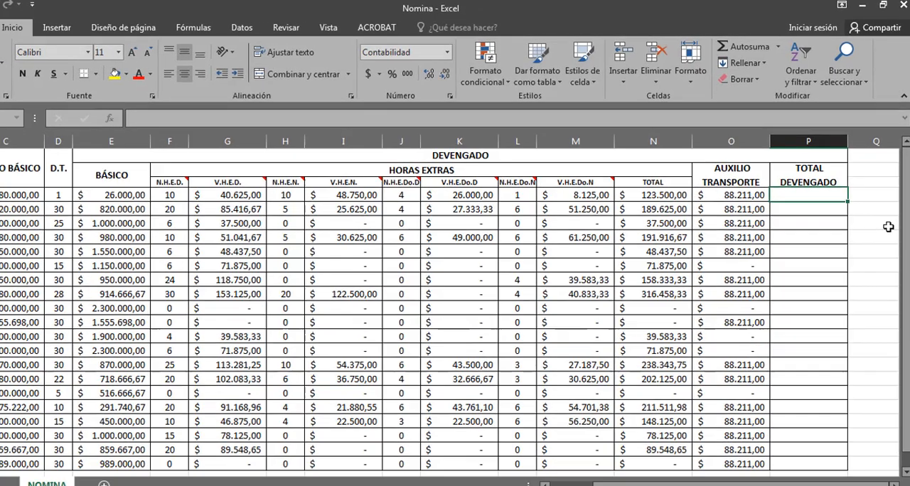
{"action": "type", "text": "="}
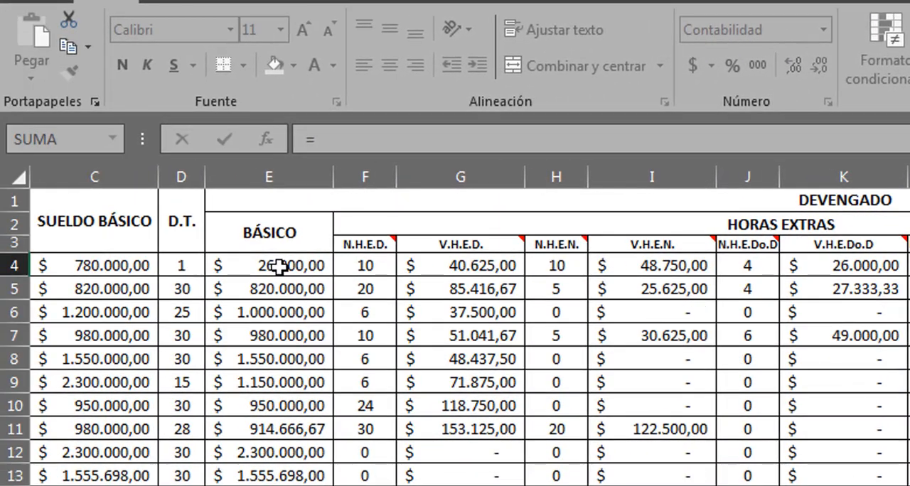
{"action": "left_click", "coordinate": [275, 265]}
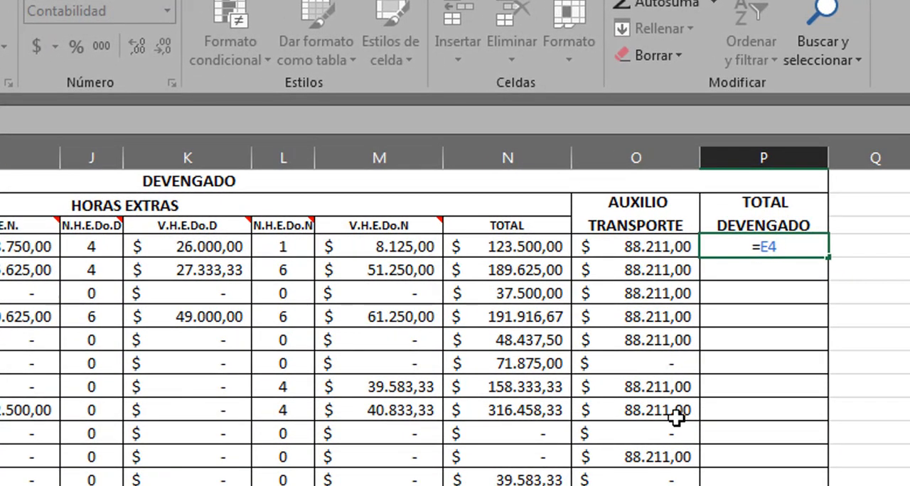
{"action": "type", "text": "+"}
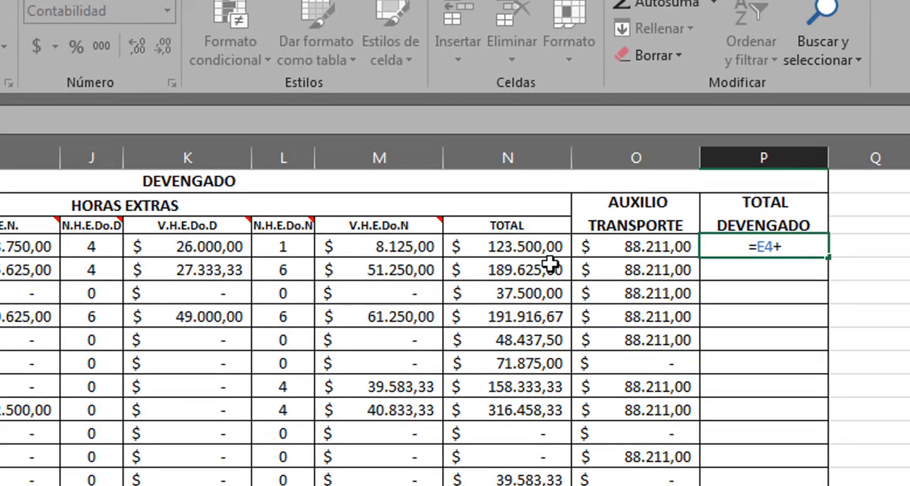
{"action": "left_click", "coordinate": [525, 251]}
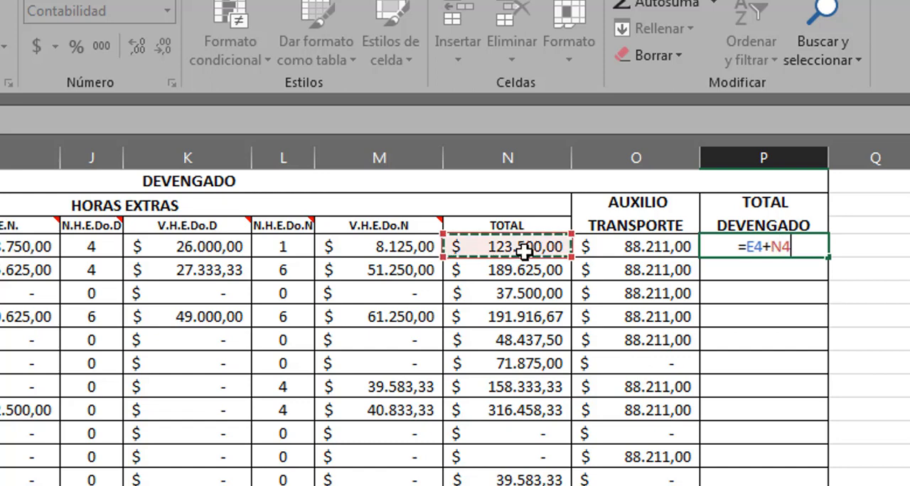
{"action": "type", "text": "+"}
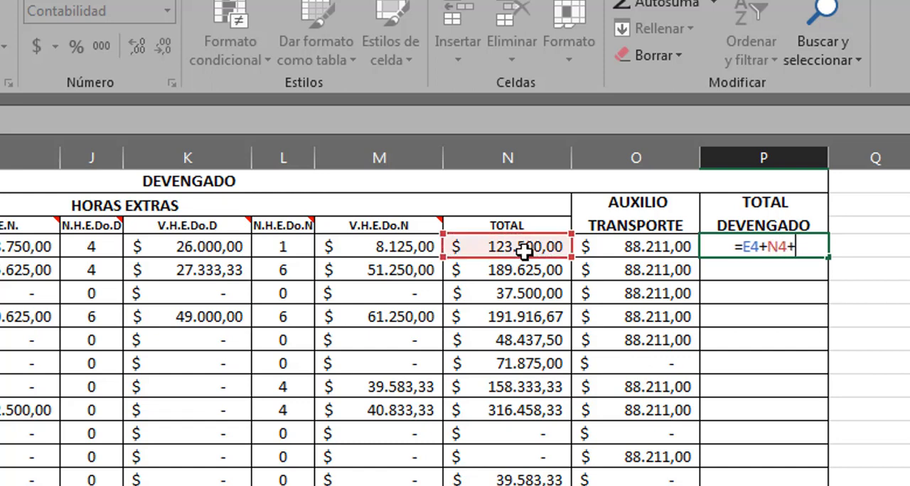
{"action": "left_click", "coordinate": [635, 245]}
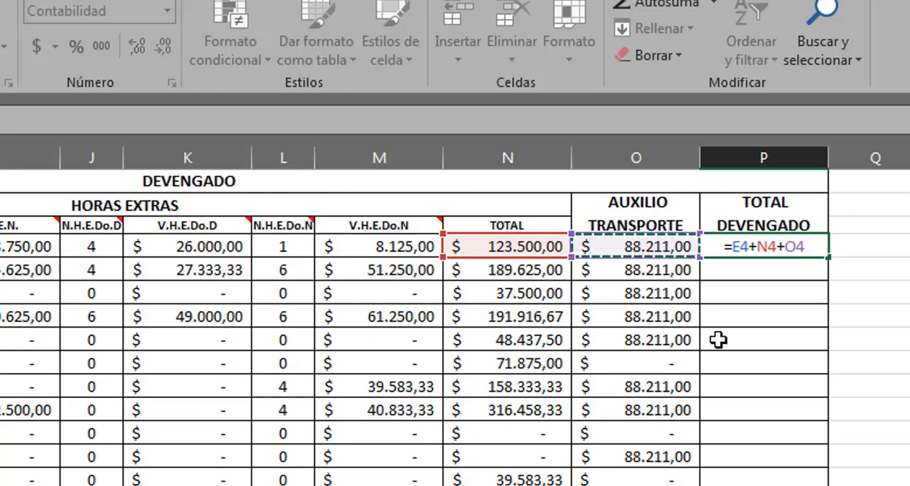
{"action": "key", "text": "Return"}
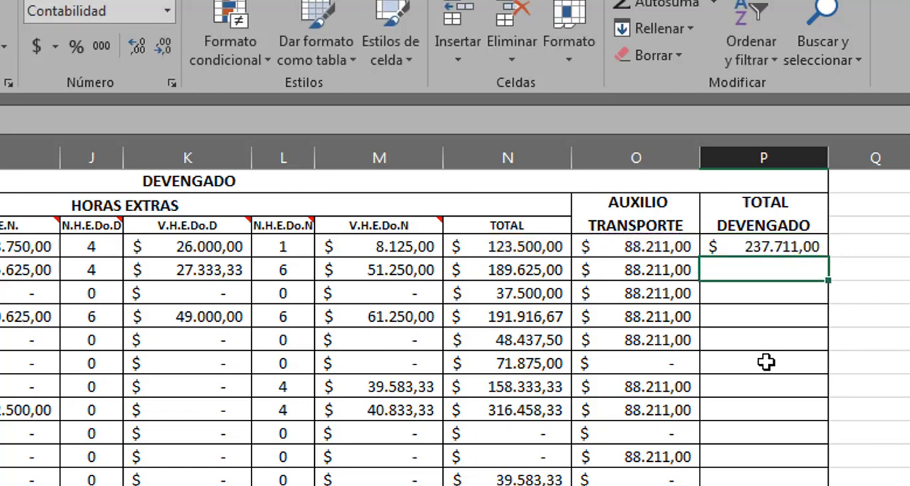
- Copy the TOTAL DEVENGADO formula from P4 down the column for all employees
{"action": "left_click", "coordinate": [775, 246]}
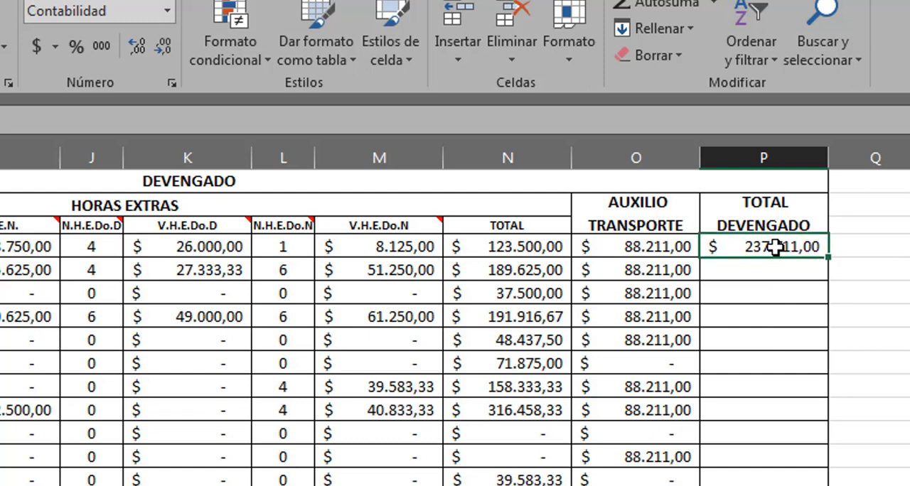
{"action": "double_click", "coordinate": [829, 258]}
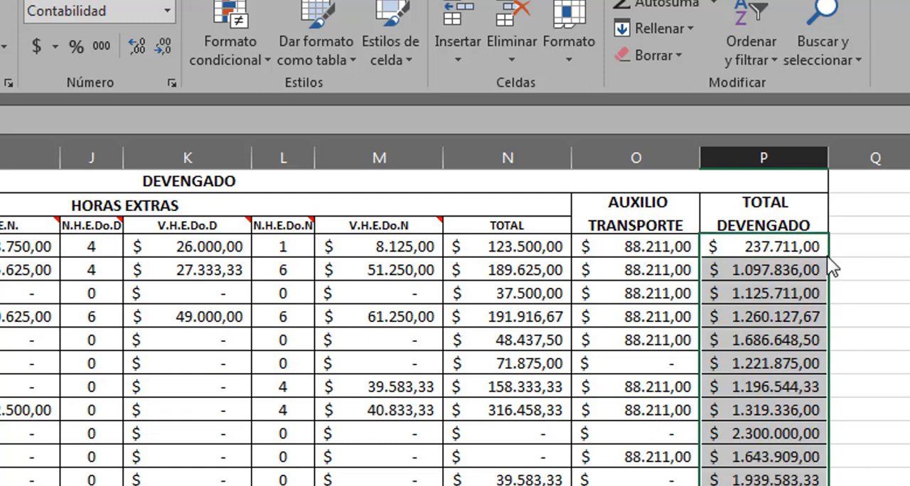
{"action": "left_click", "coordinate": [797, 246]}
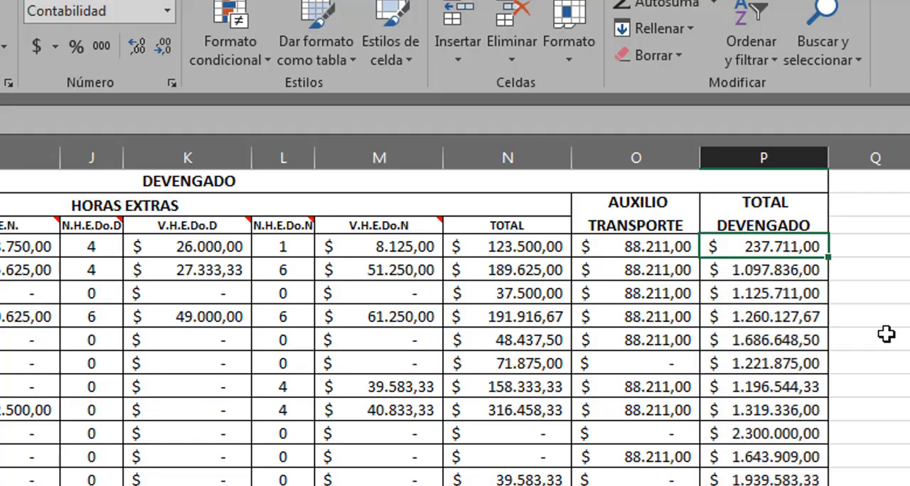
- Check the cell references of the TOTAL DEVENGADO formulas in P4 and P5
{"action": "left_click_drag", "start_coordinate": [909, 322], "coordinate": [909, 322]}
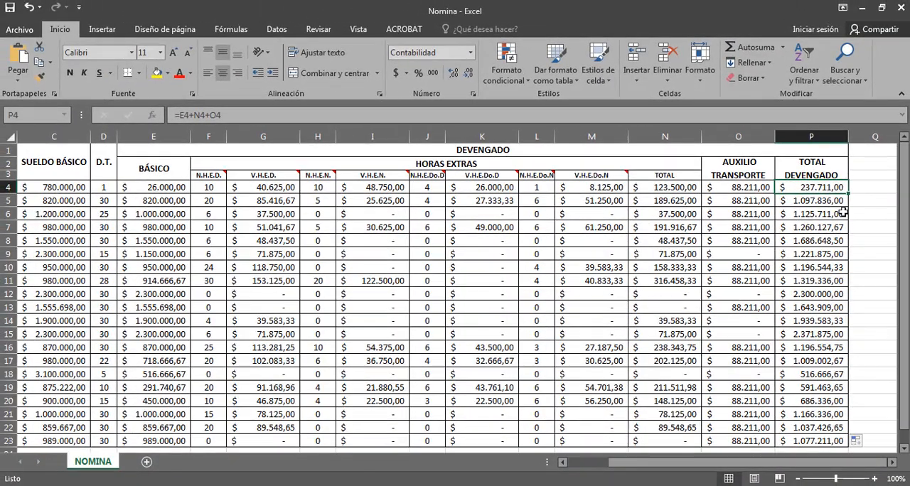
{"action": "key", "text": "F2"}
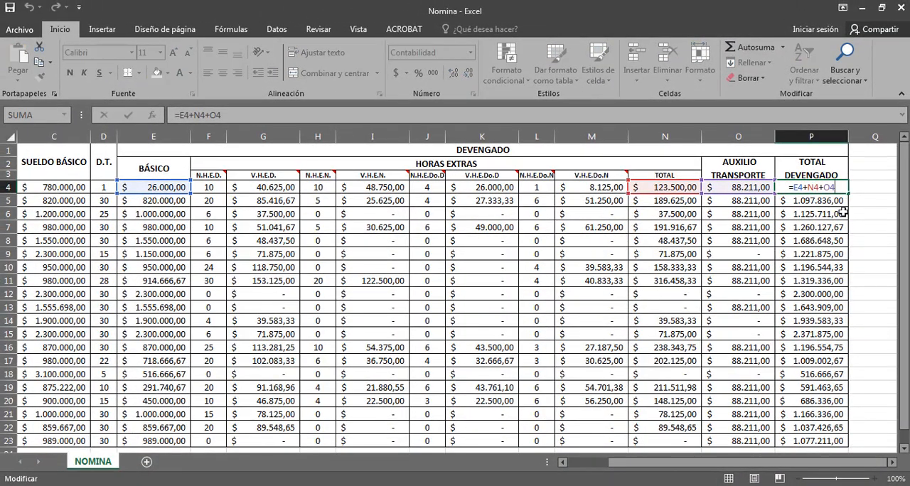
{"action": "key", "text": "Return"}
{"action": "double_click", "coordinate": [835, 200]}
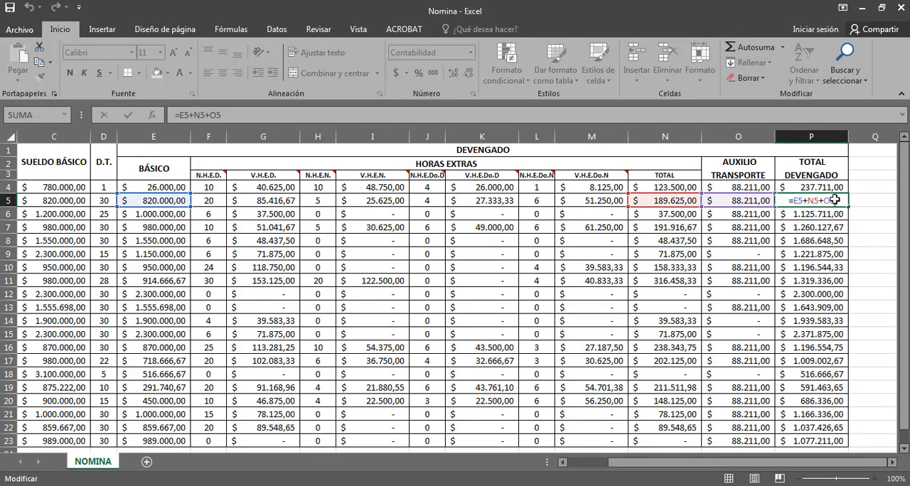